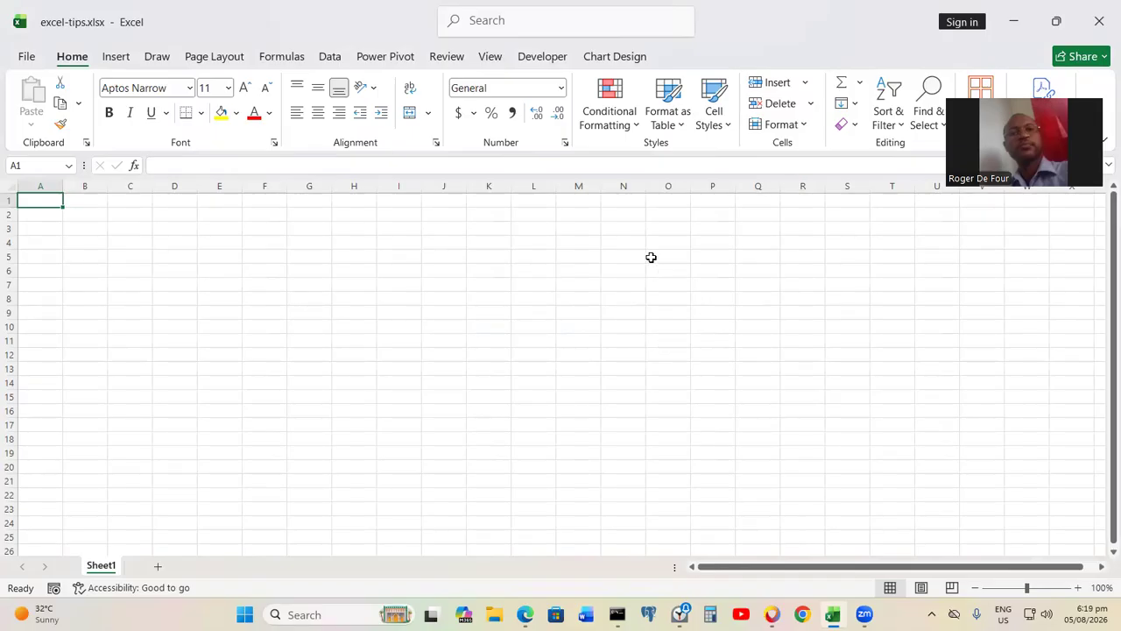
Check the Developer entry under Main Tabs in the ribbon customization options and accept the settings
{"action": "left_click", "coordinate": [538, 58]}
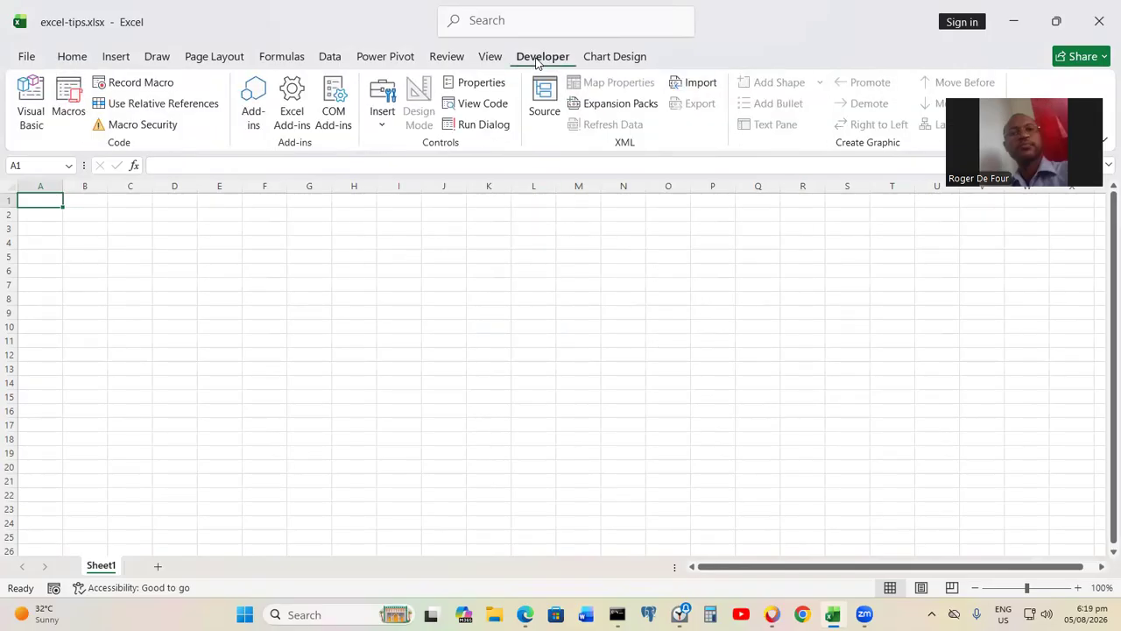
{"action": "left_click", "coordinate": [27, 58]}
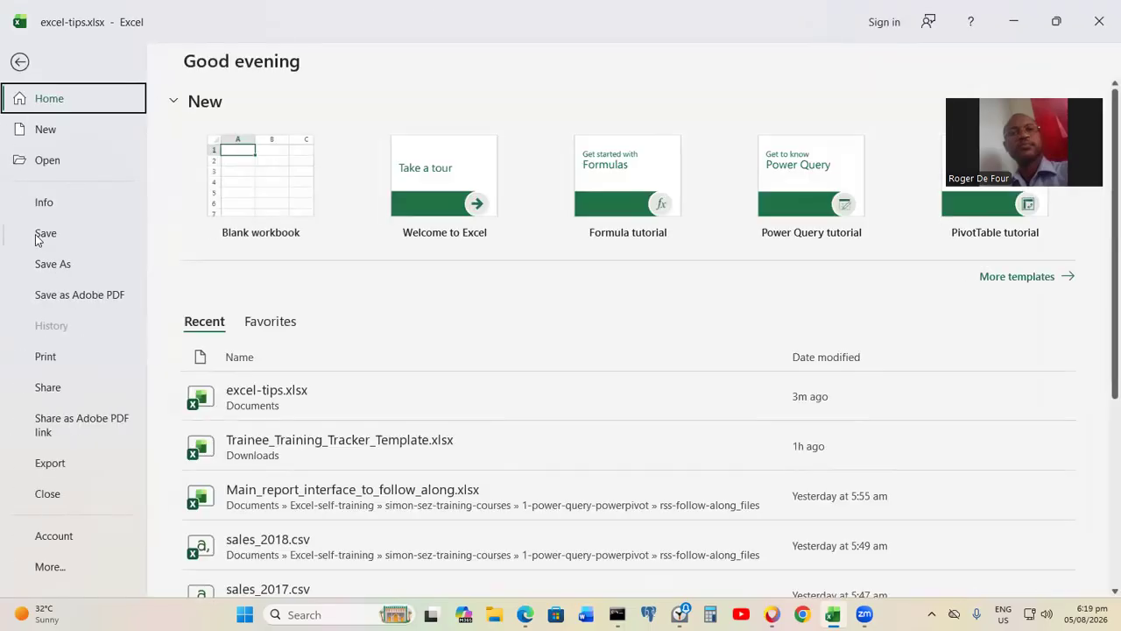
{"action": "left_click", "coordinate": [103, 568]}
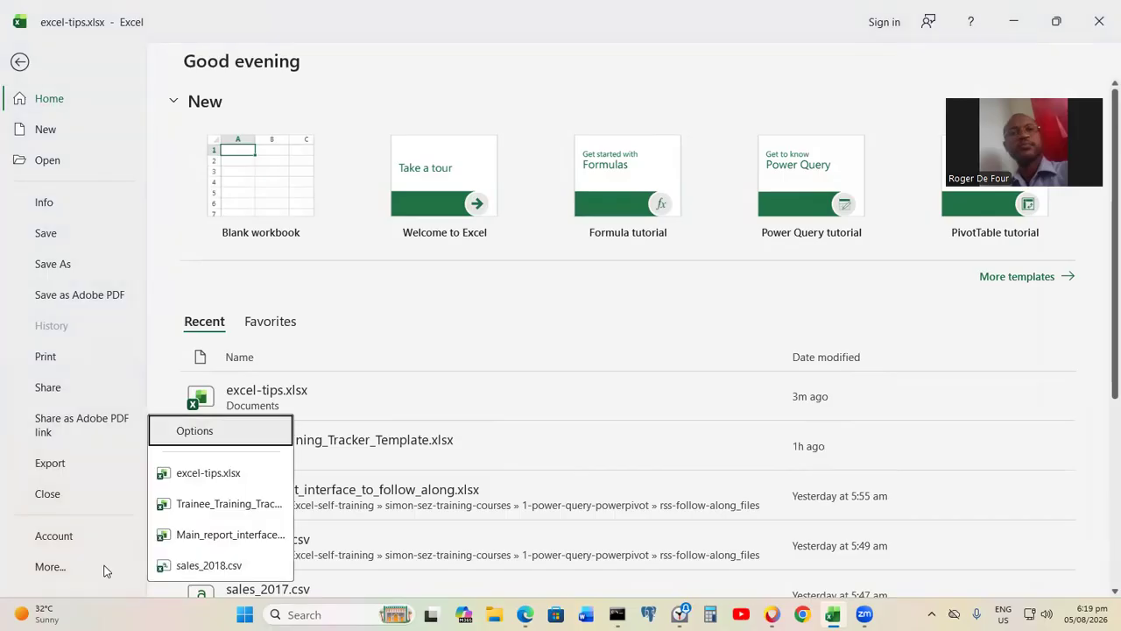
{"action": "left_click", "coordinate": [180, 429]}
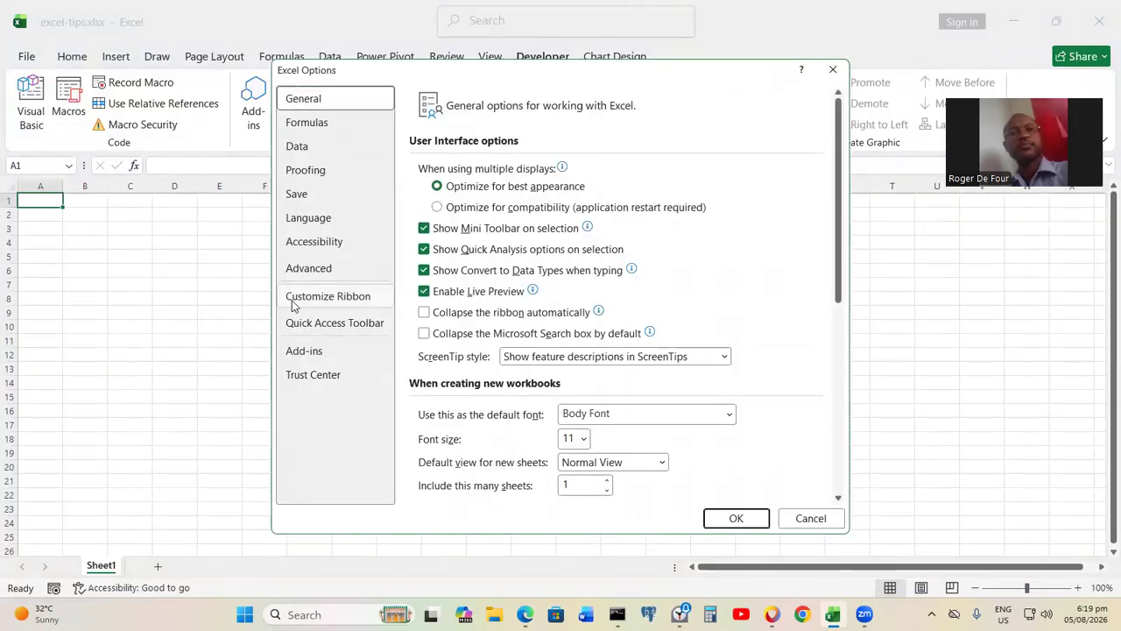
{"action": "left_click", "coordinate": [293, 302]}
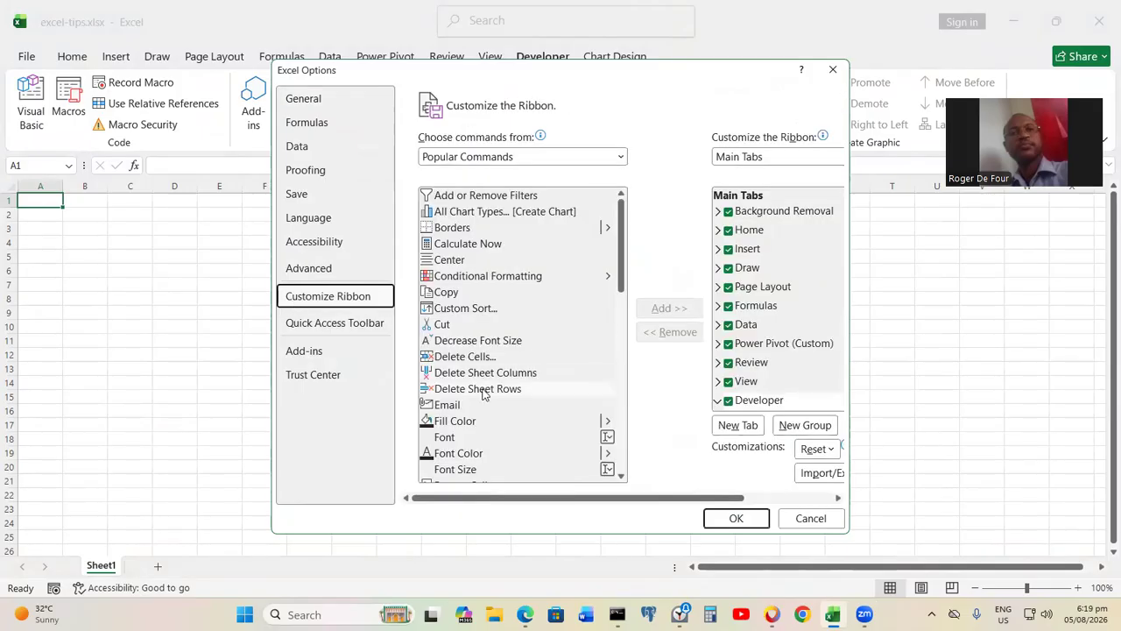
{"action": "left_click", "coordinate": [517, 158]}
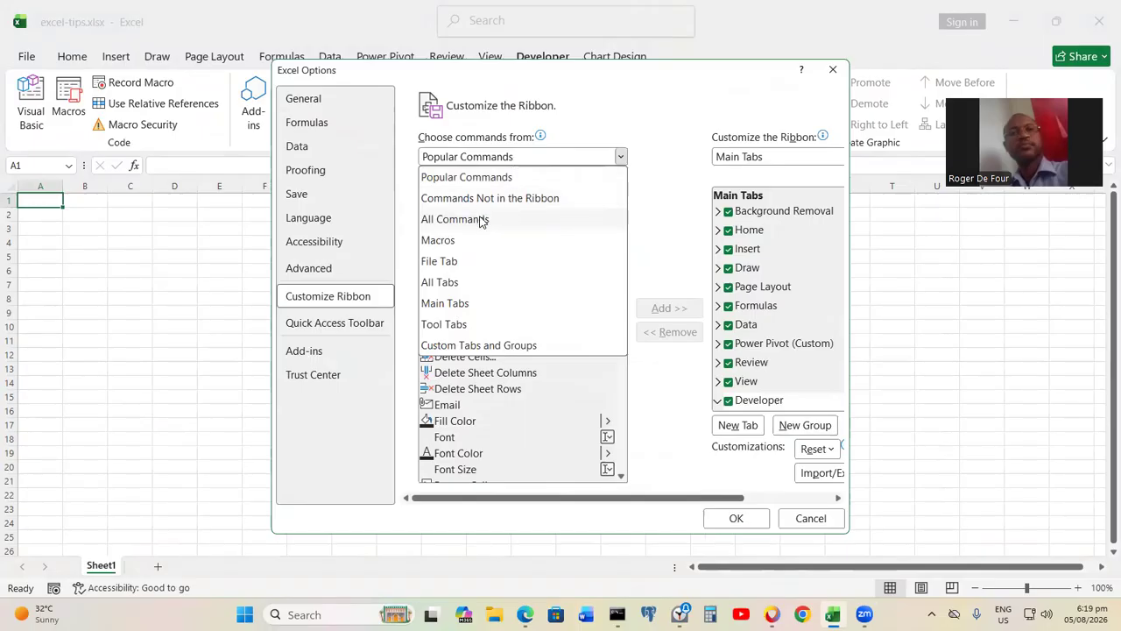
{"action": "left_click", "coordinate": [454, 304]}
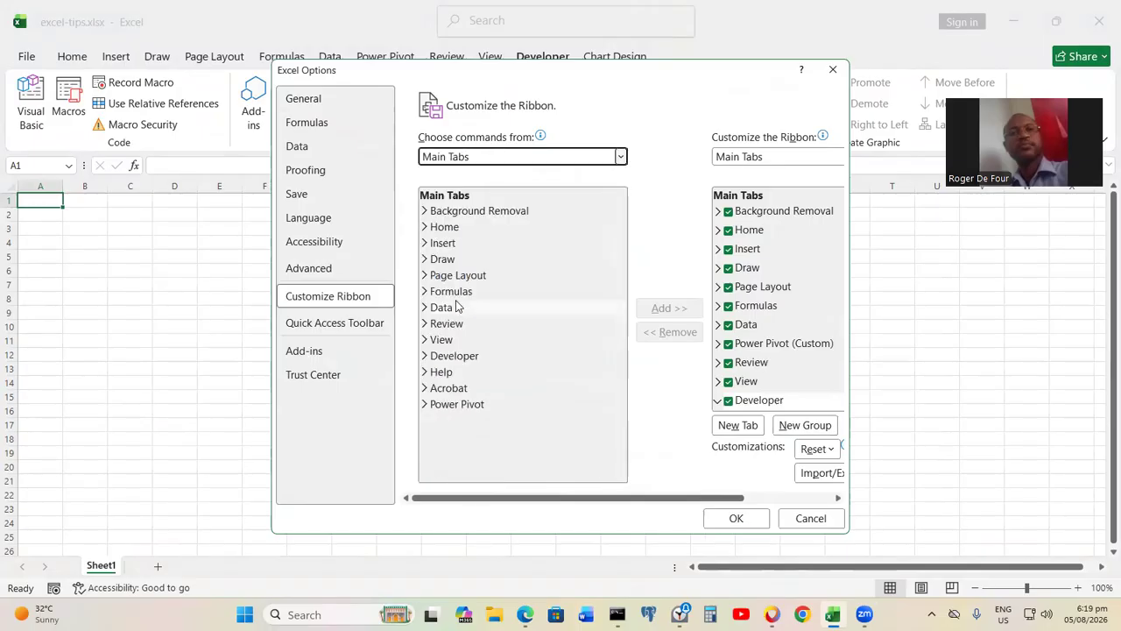
{"action": "left_click", "coordinate": [448, 359]}
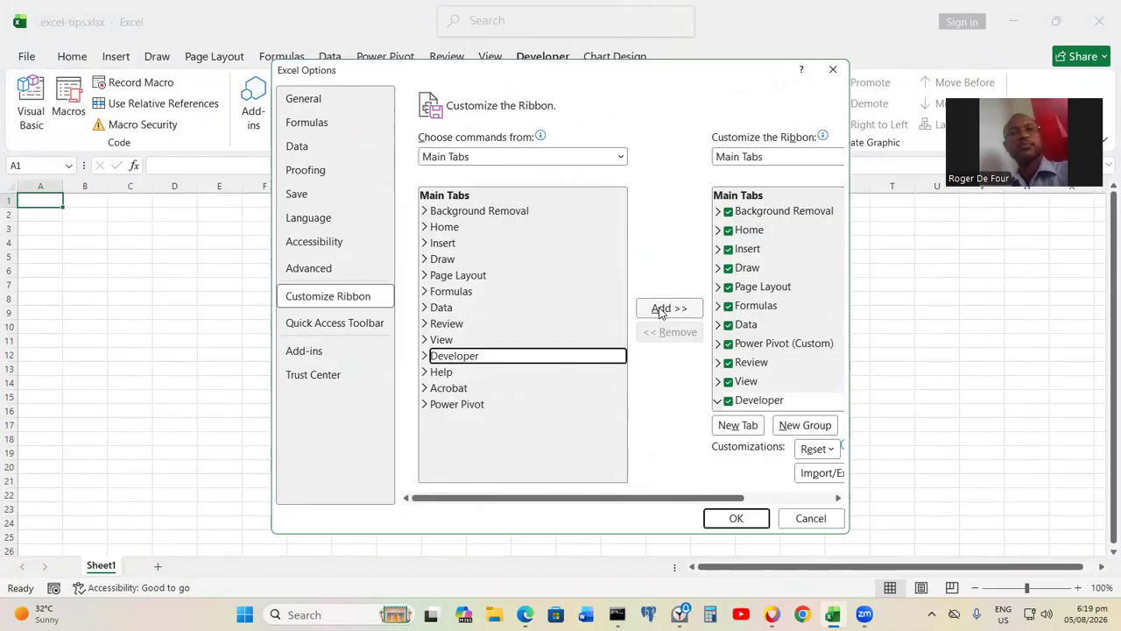
{"action": "left_click", "coordinate": [735, 518]}
{"action": "left_click", "coordinate": [622, 272]}
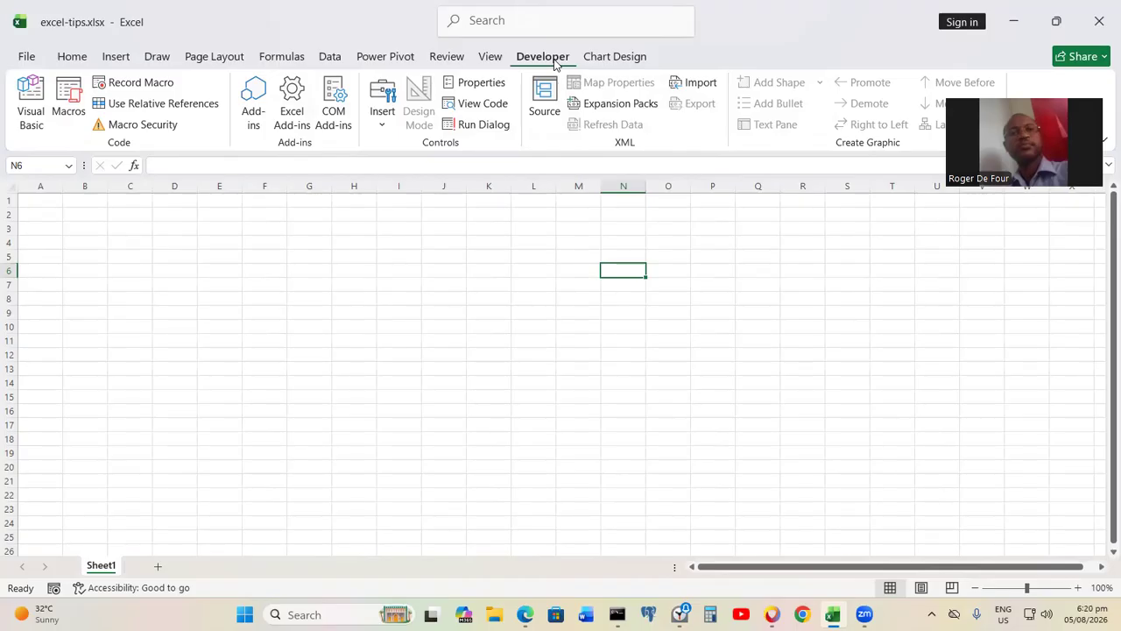
Enter the heading "Activites To grt Done" in cell F2
{"action": "left_click", "coordinate": [68, 269]}
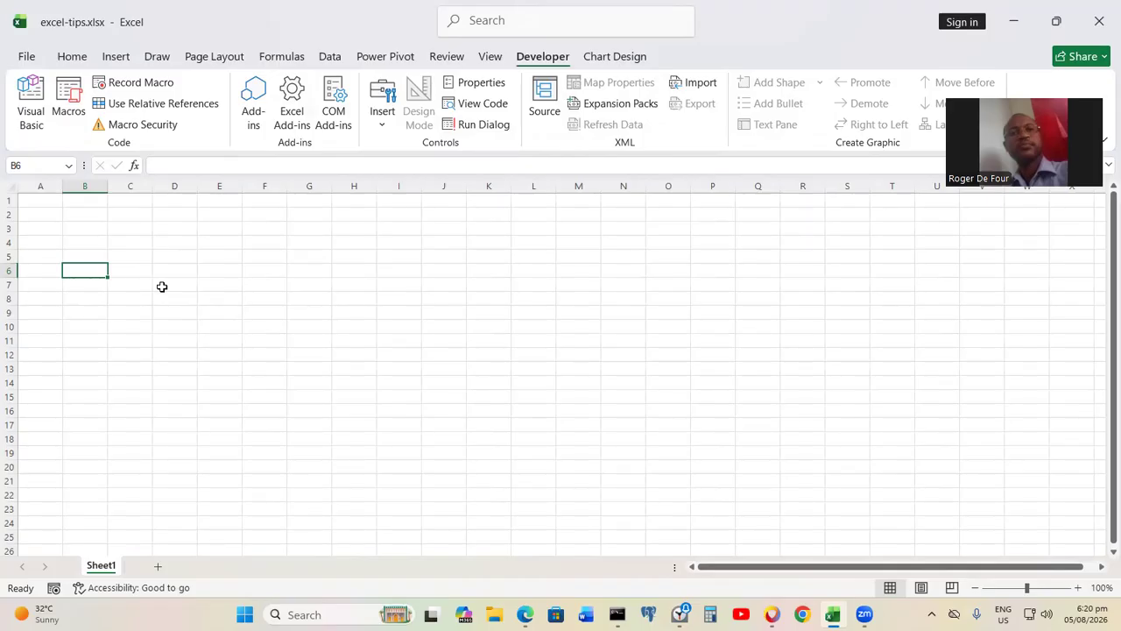
{"action": "left_click", "coordinate": [253, 216]}
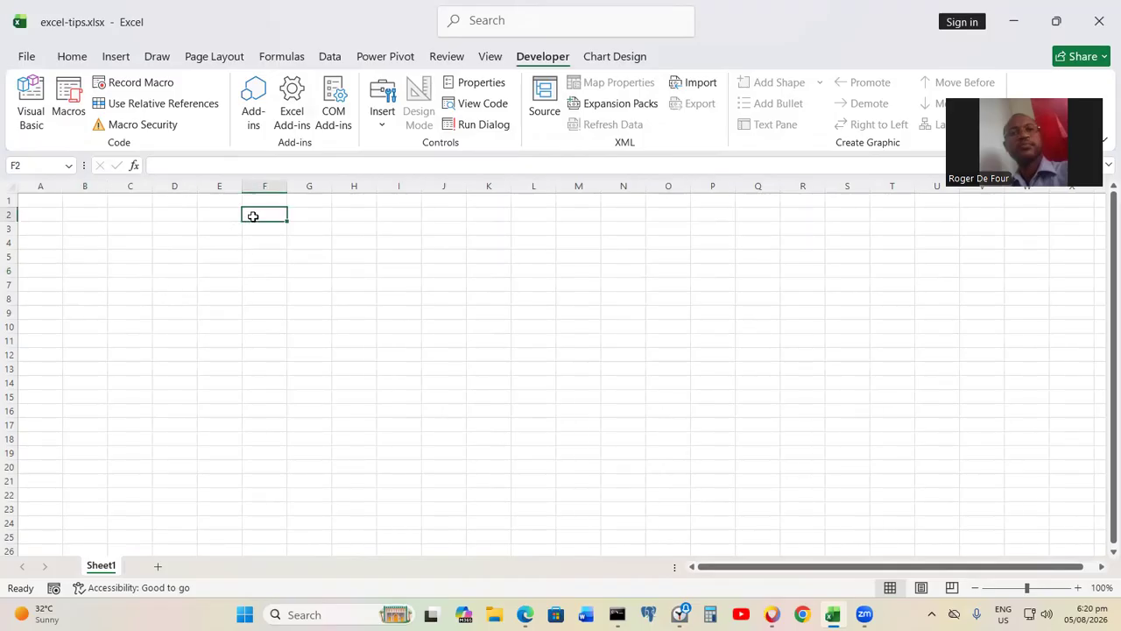
{"action": "type", "text": "A"}
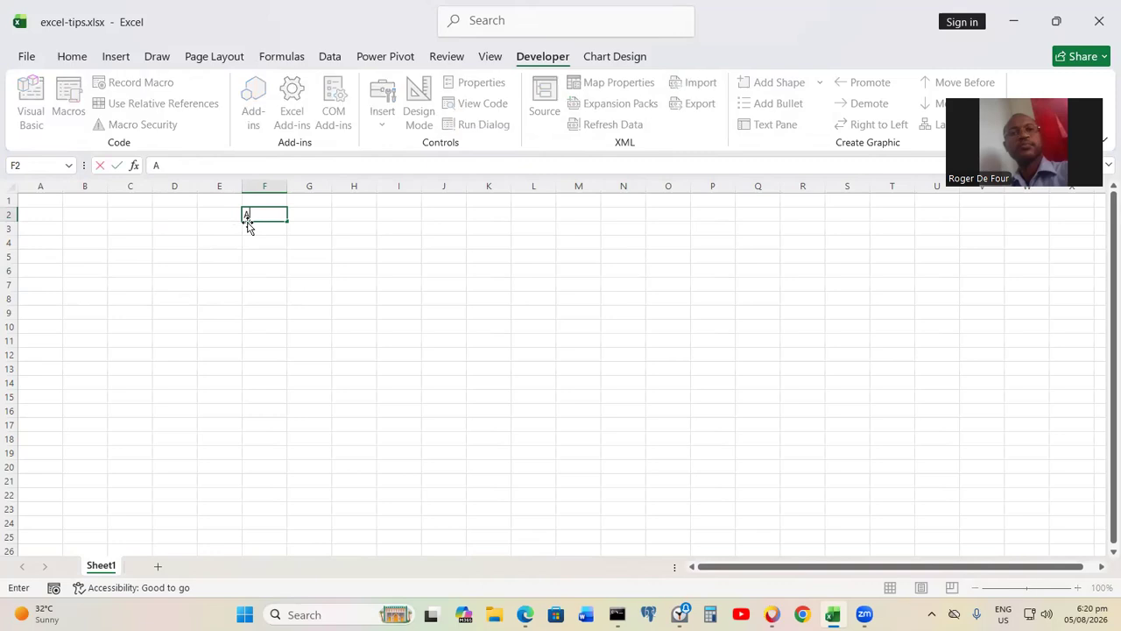
{"action": "type", "text": "ctivites To grt"}
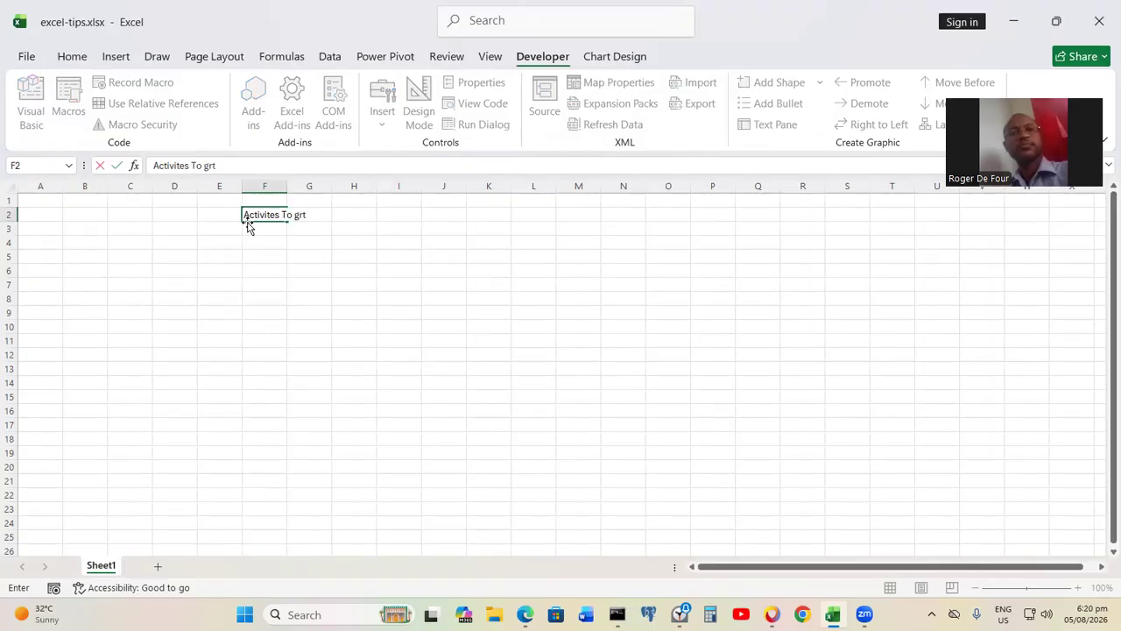
{"action": "type", "text": " Done"}
{"action": "key", "text": "Return"}
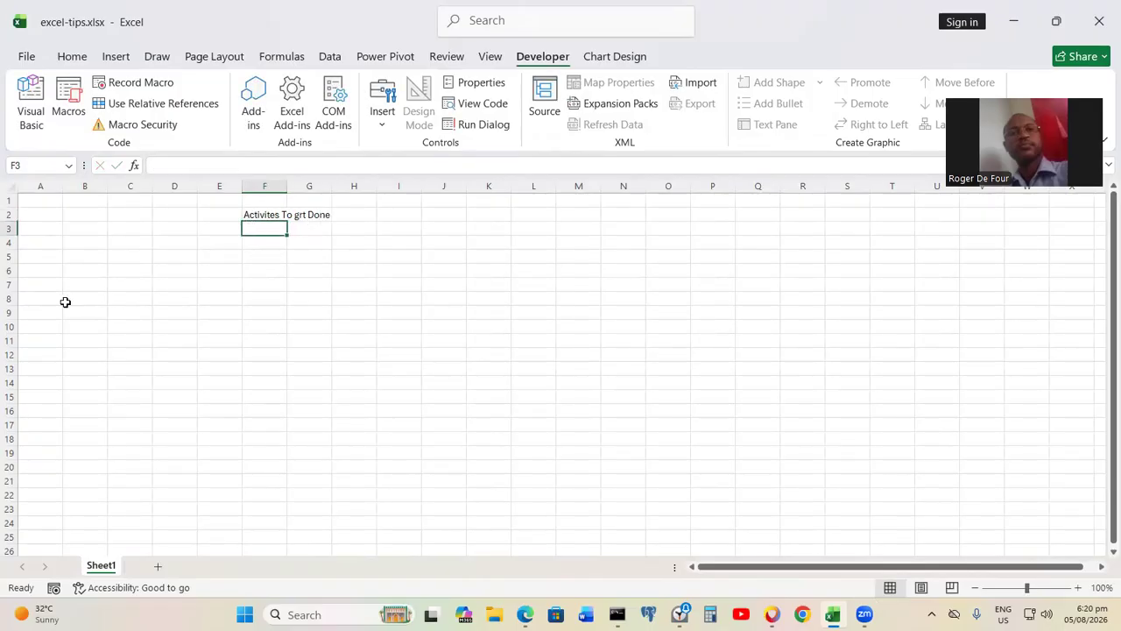
Enter the first activity, "Grocies - meeting", in cell E4
{"action": "left_click", "coordinate": [115, 242]}
{"action": "key", "text": "Right"}
{"action": "left_click", "coordinate": [213, 244]}
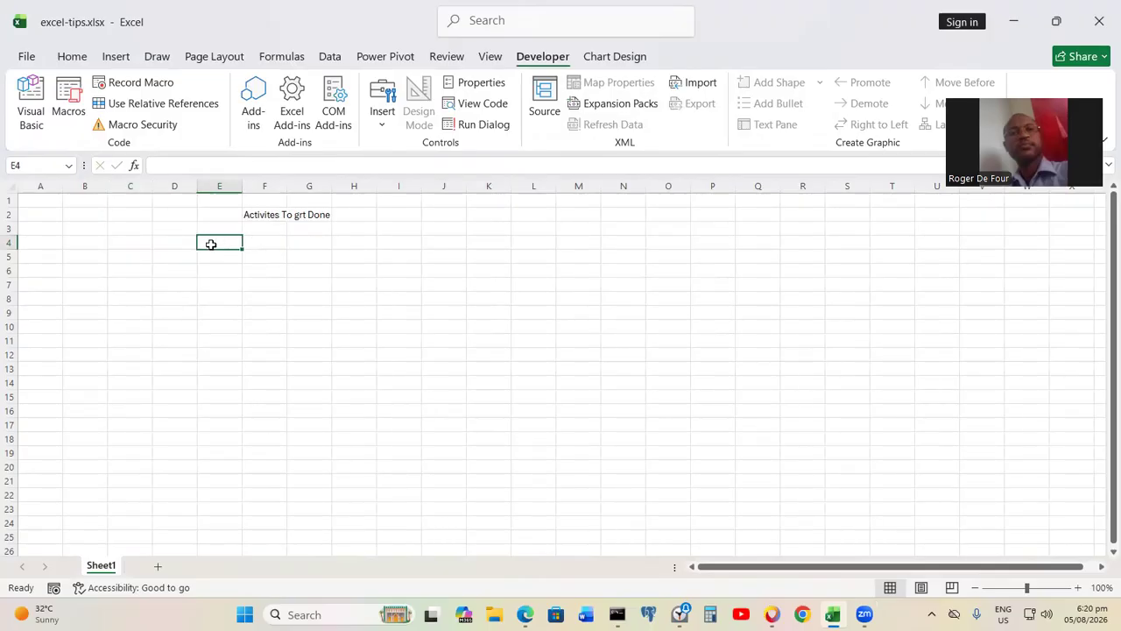
{"action": "type", "text": "Gr"}
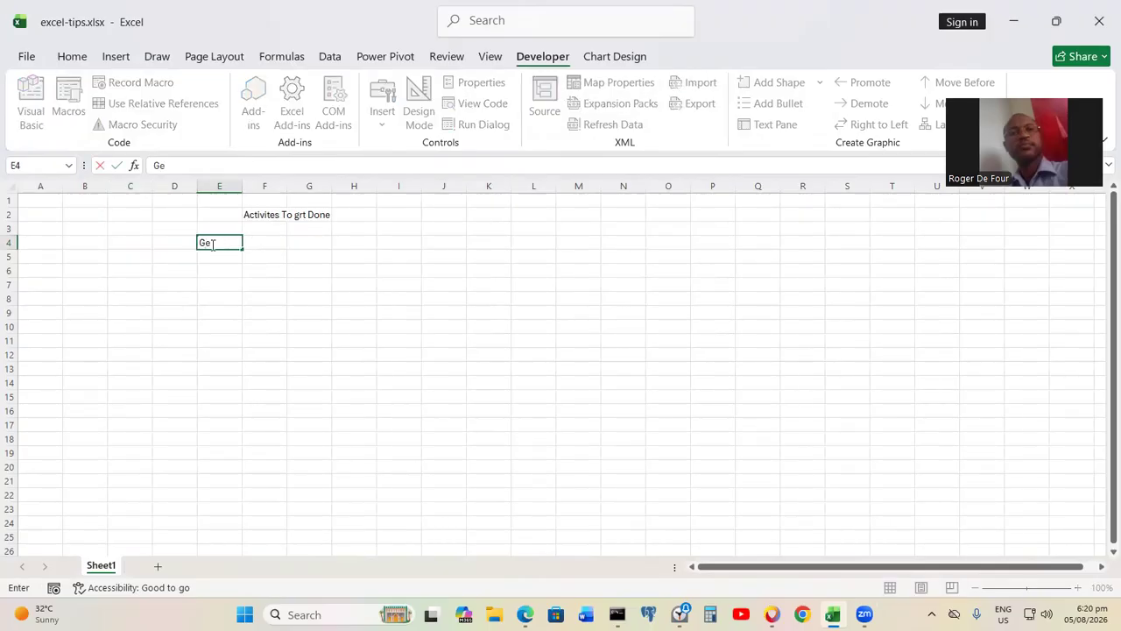
{"action": "type", "text": "ocies - meeting"}
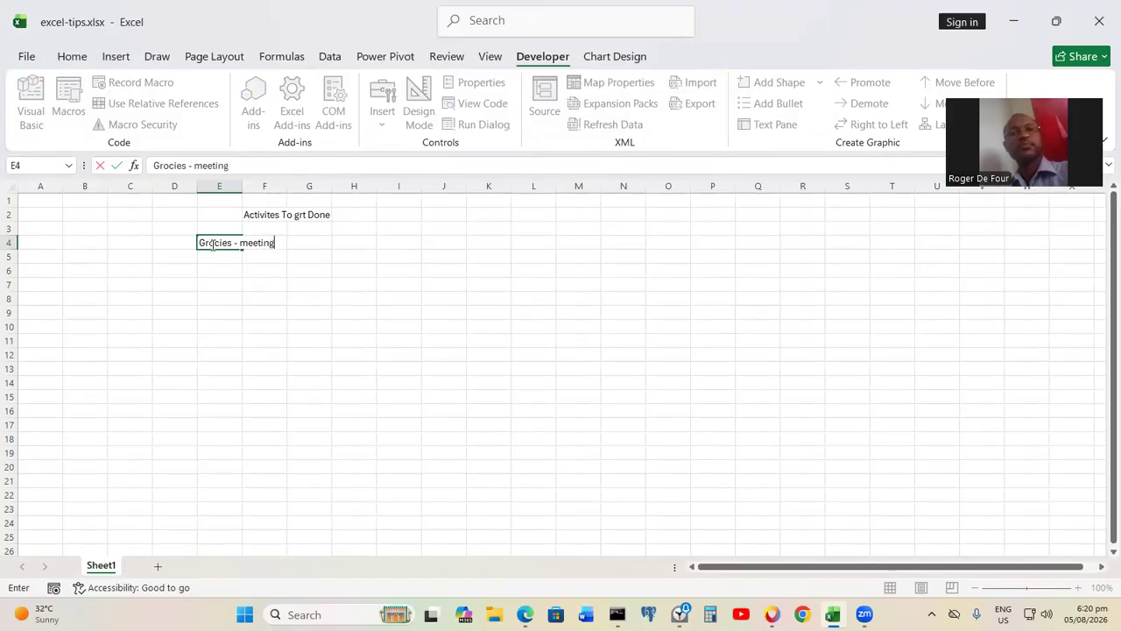
{"action": "left_click", "coordinate": [706, 340]}
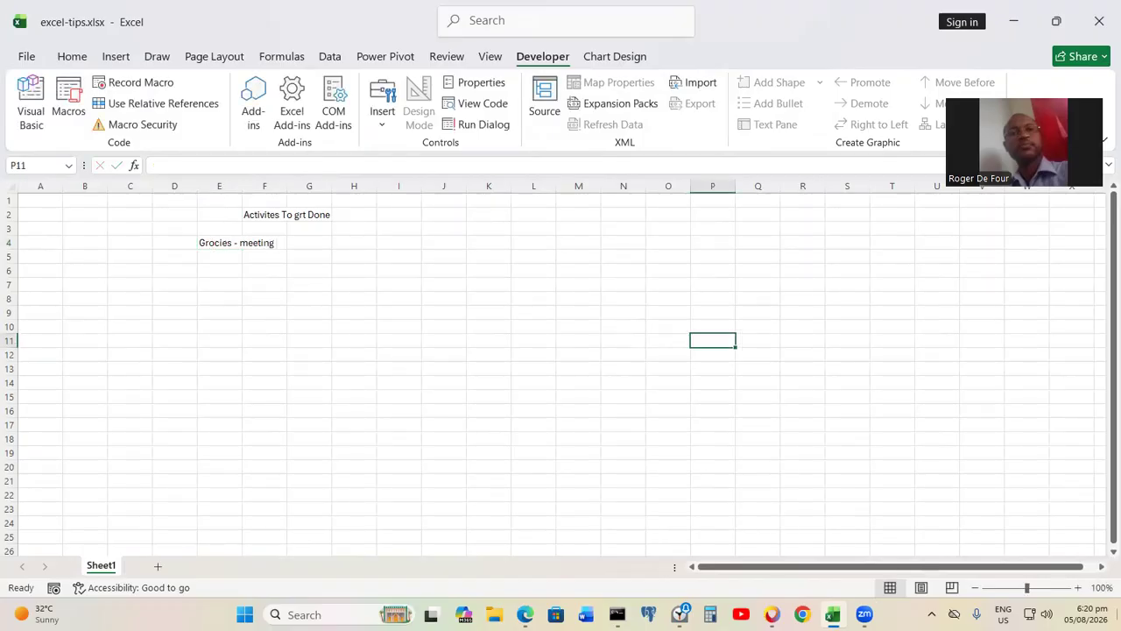
Correct the spelling of the activity in cell E4 to "Groceries - meeting"
{"action": "left_click", "coordinate": [1078, 588]}
{"action": "left_click", "coordinate": [1078, 588]}
{"action": "left_click", "coordinate": [1078, 588]}
{"action": "left_click", "coordinate": [1078, 588]}
{"action": "left_click", "coordinate": [1078, 588]}
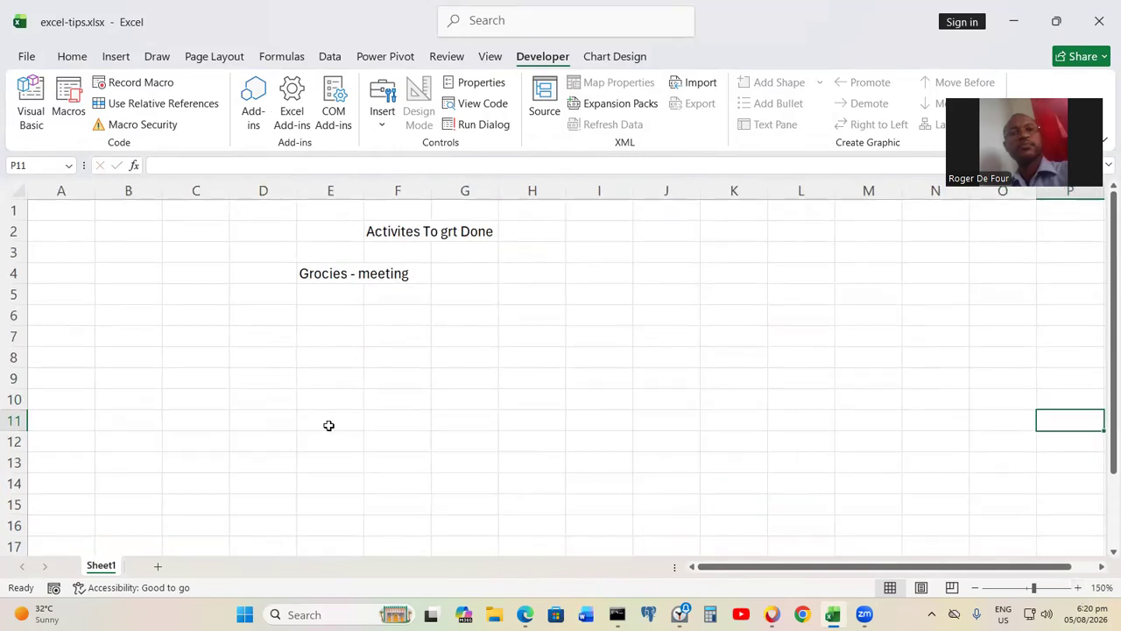
{"action": "left_click", "coordinate": [324, 274]}
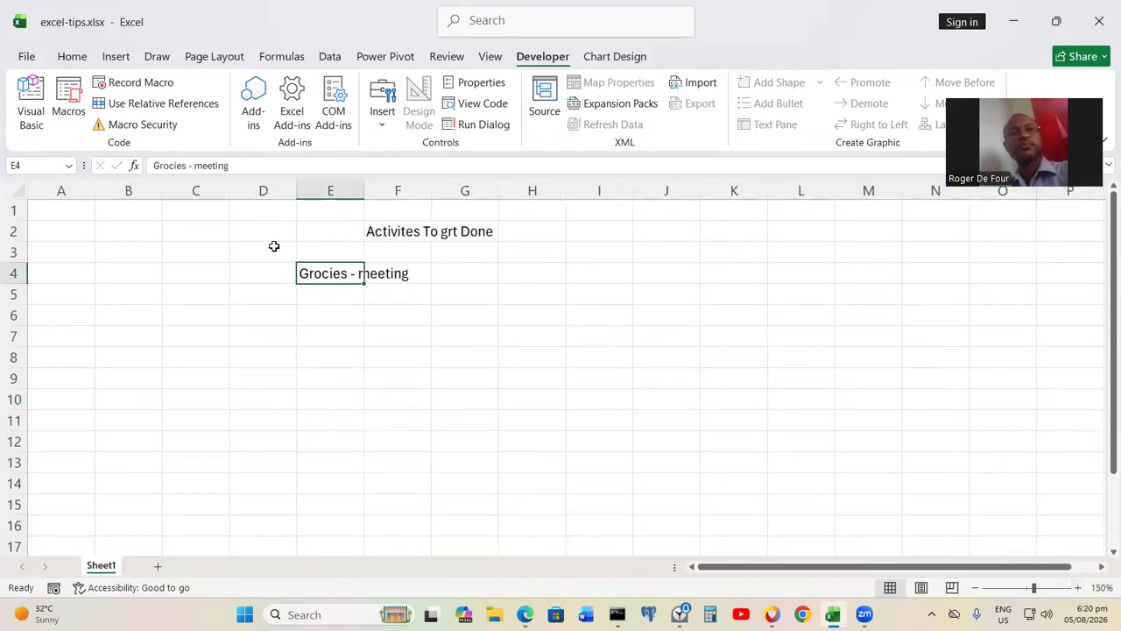
{"action": "double_click", "coordinate": [323, 279]}
{"action": "left_click", "coordinate": [330, 275]}
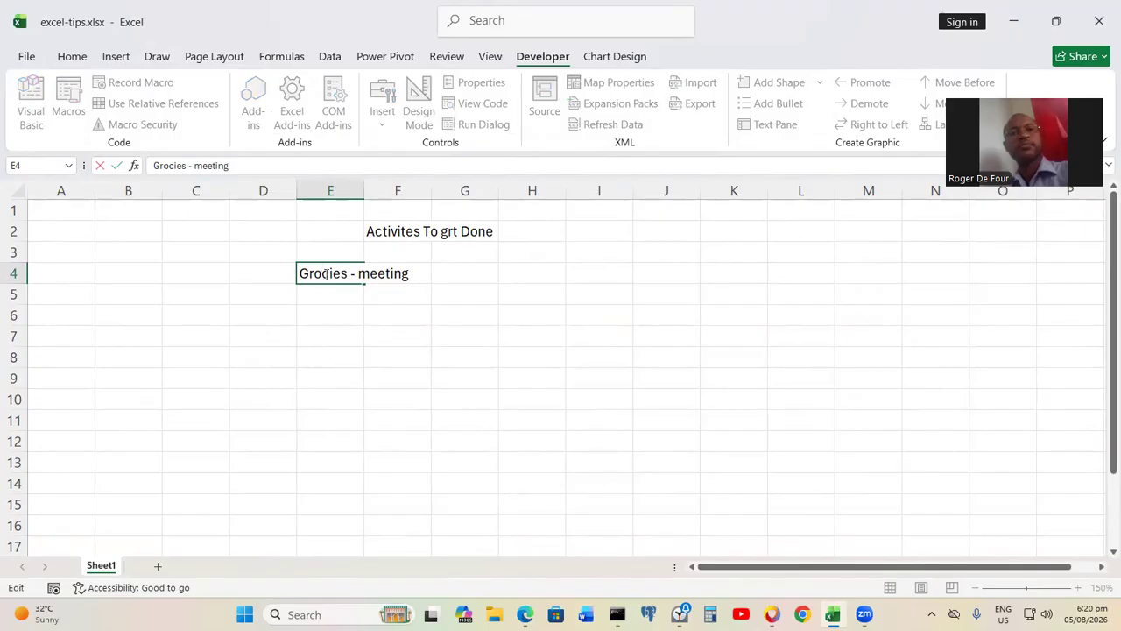
{"action": "type", "text": "er"}
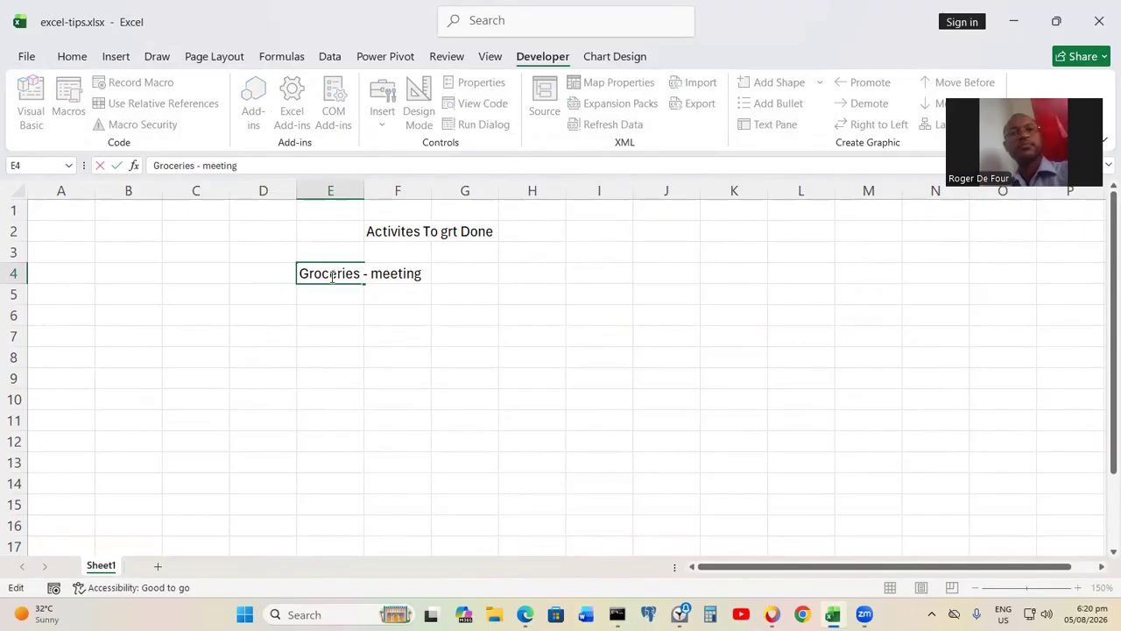
Enter the second activity, "Banking of Funds - project", in cell E5
{"action": "left_click", "coordinate": [331, 293]}
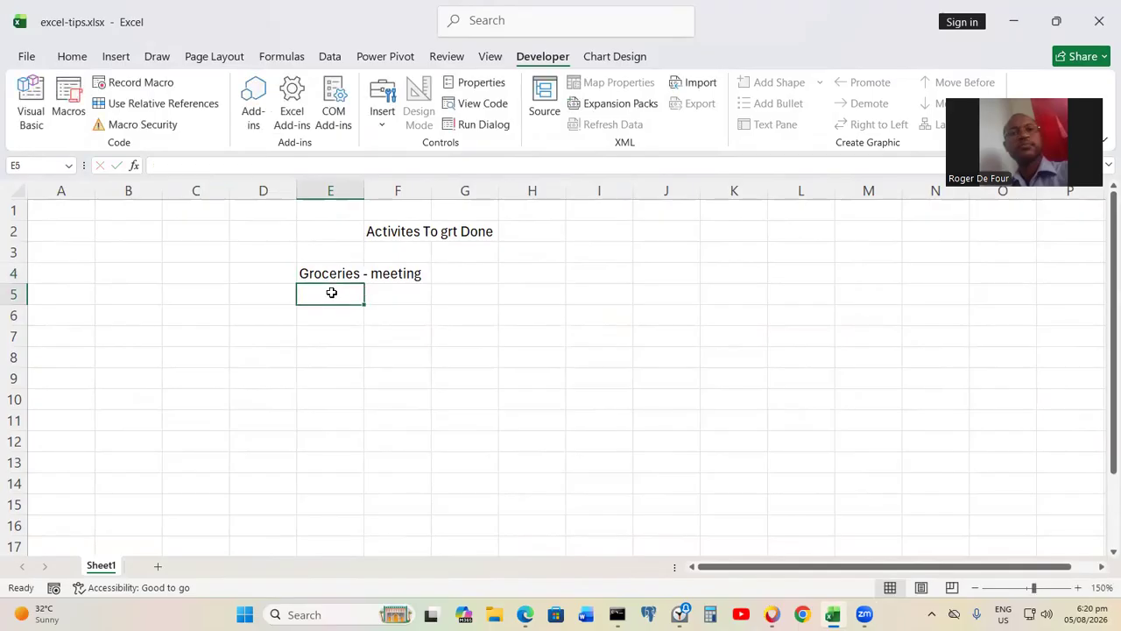
{"action": "type", "text": "Ba"}
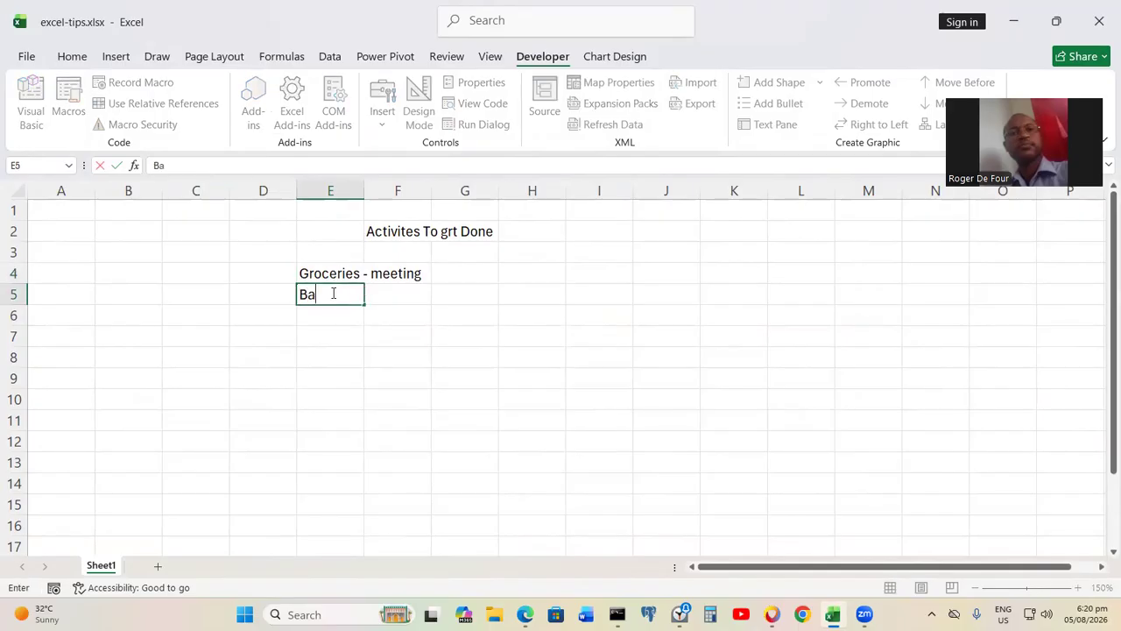
{"action": "type", "text": "nking of F"}
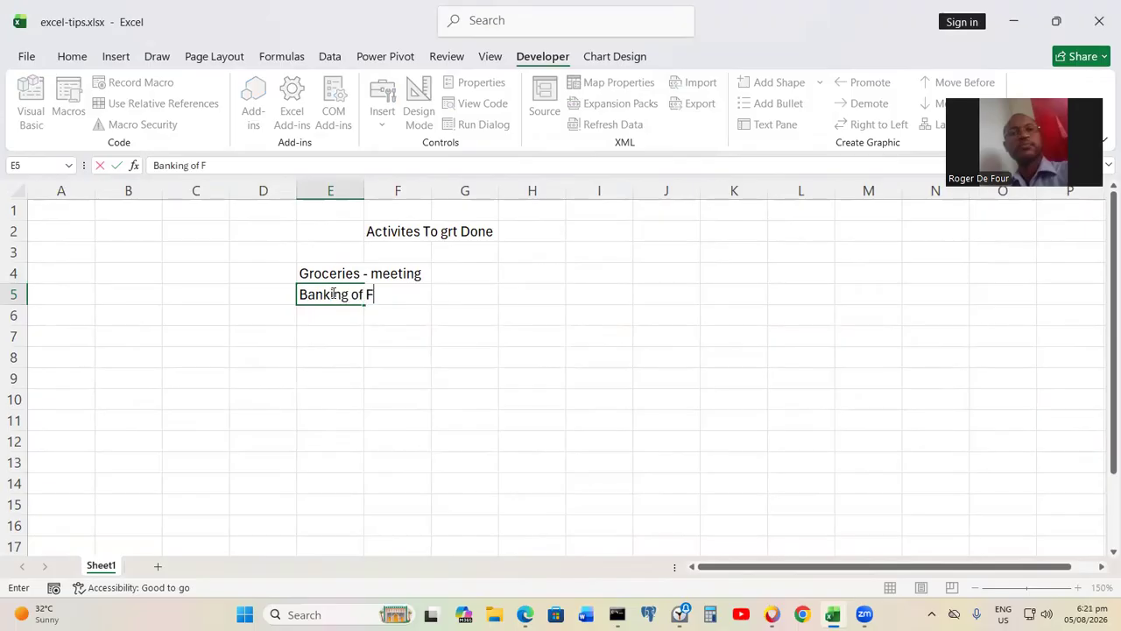
{"action": "type", "text": "unds - project"}
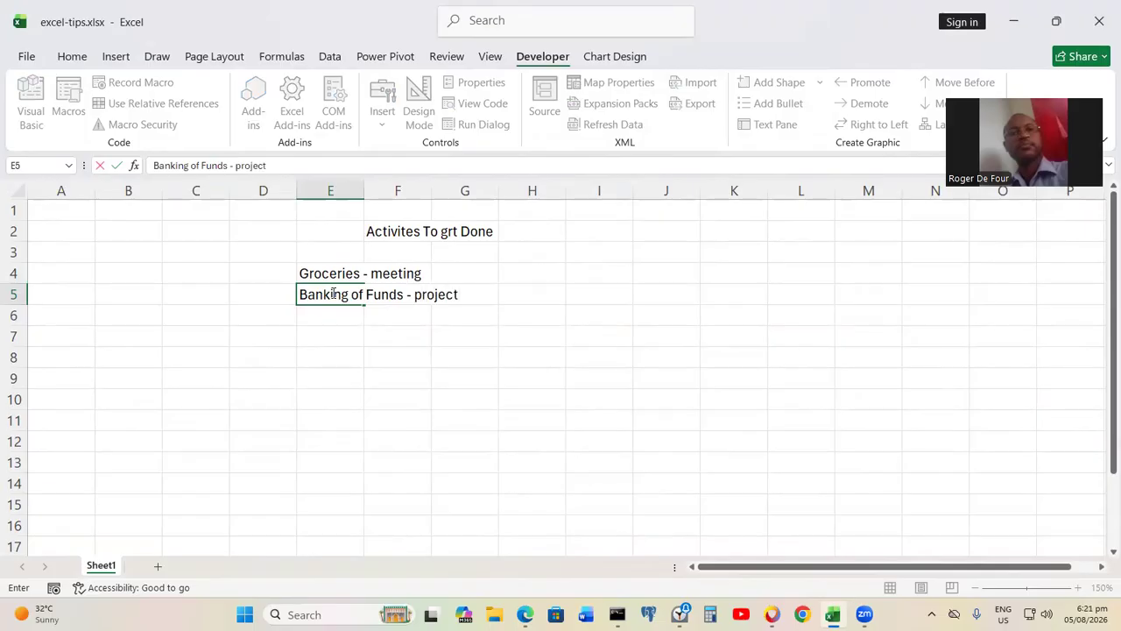
{"action": "key", "text": "Return"}
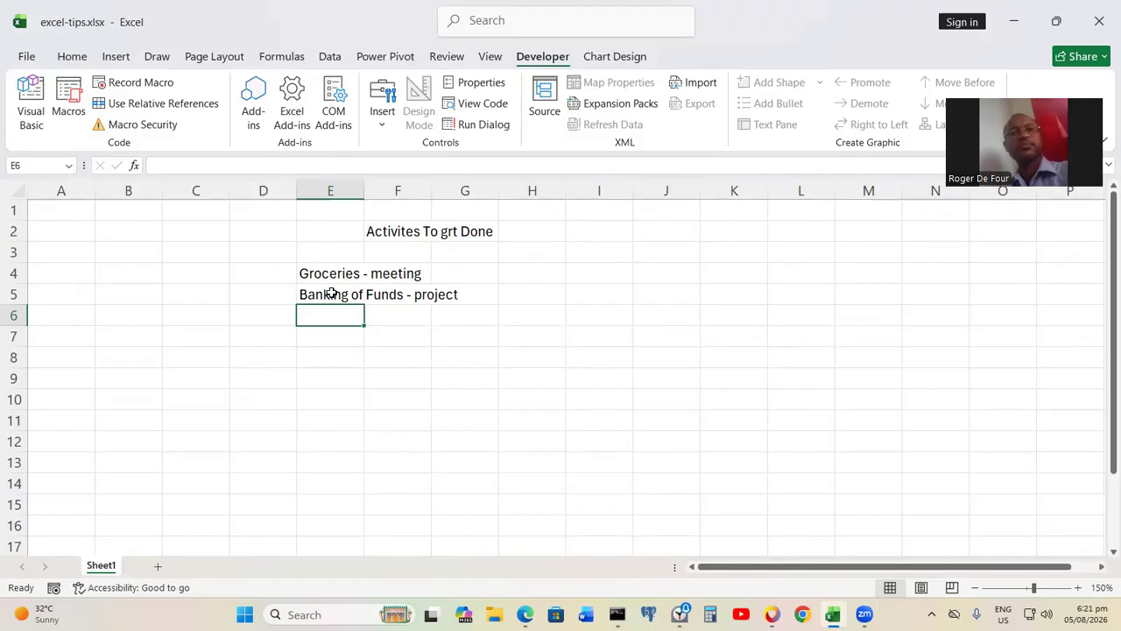
Enter "Sending reminder emails to participants" in cell E6 and widen column E to about twice its width
{"action": "type", "text": "Sending reminder"}
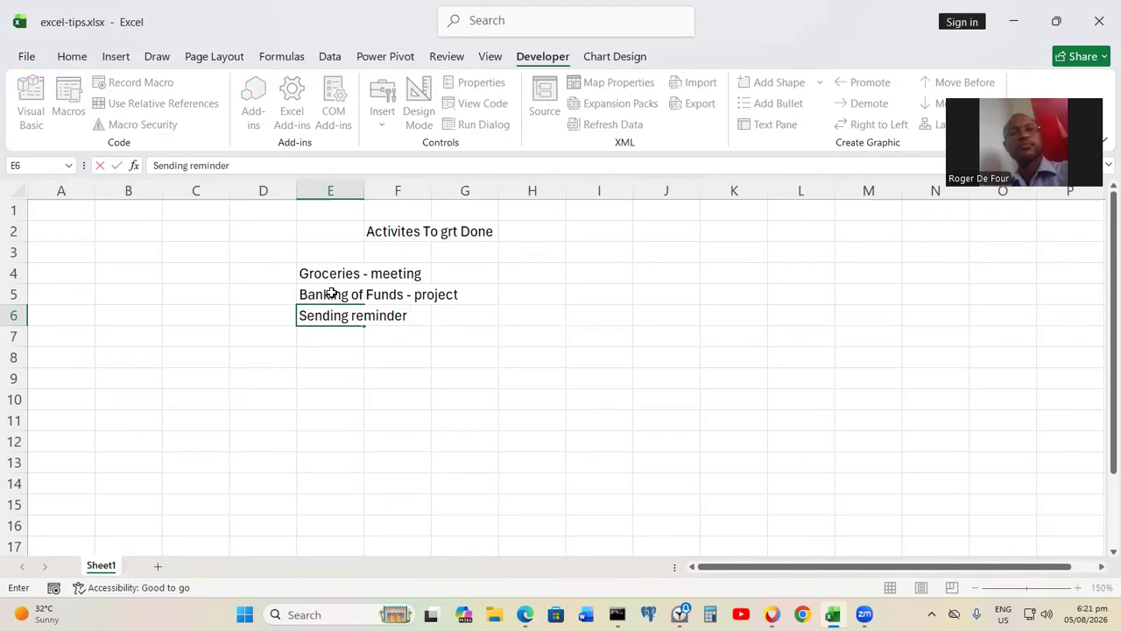
{"action": "type", "text": " emails to partic"}
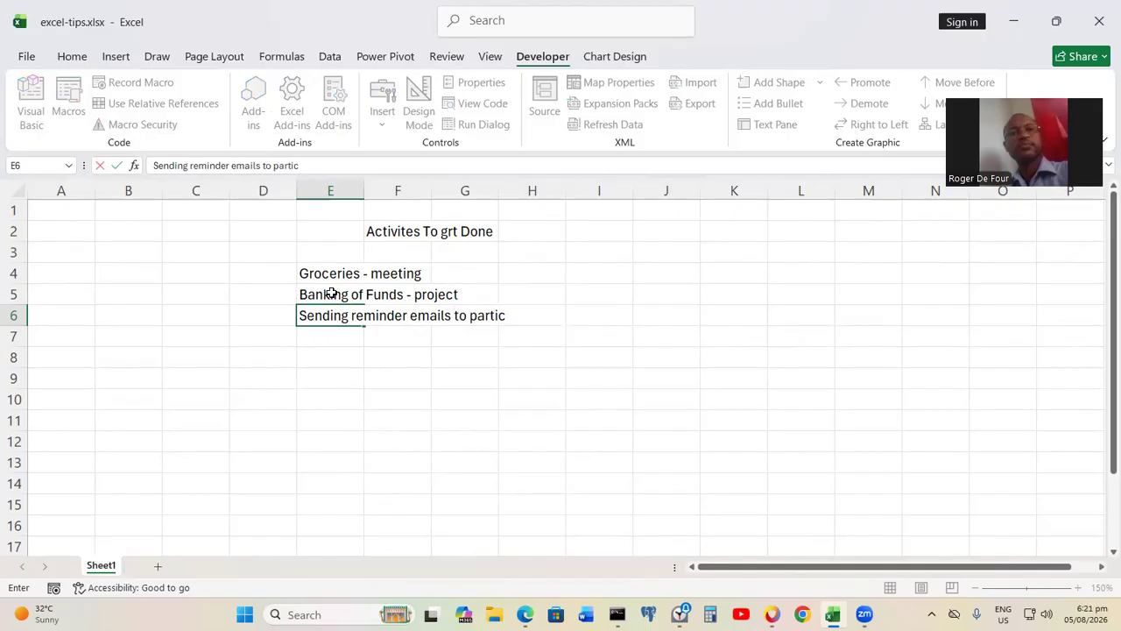
{"action": "type", "text": "ipants"}
{"action": "left_click", "coordinate": [340, 369]}
{"action": "key", "text": "shift+Up"}
{"action": "left_click_drag", "start_coordinate": [364, 188], "coordinate": [439, 180]}
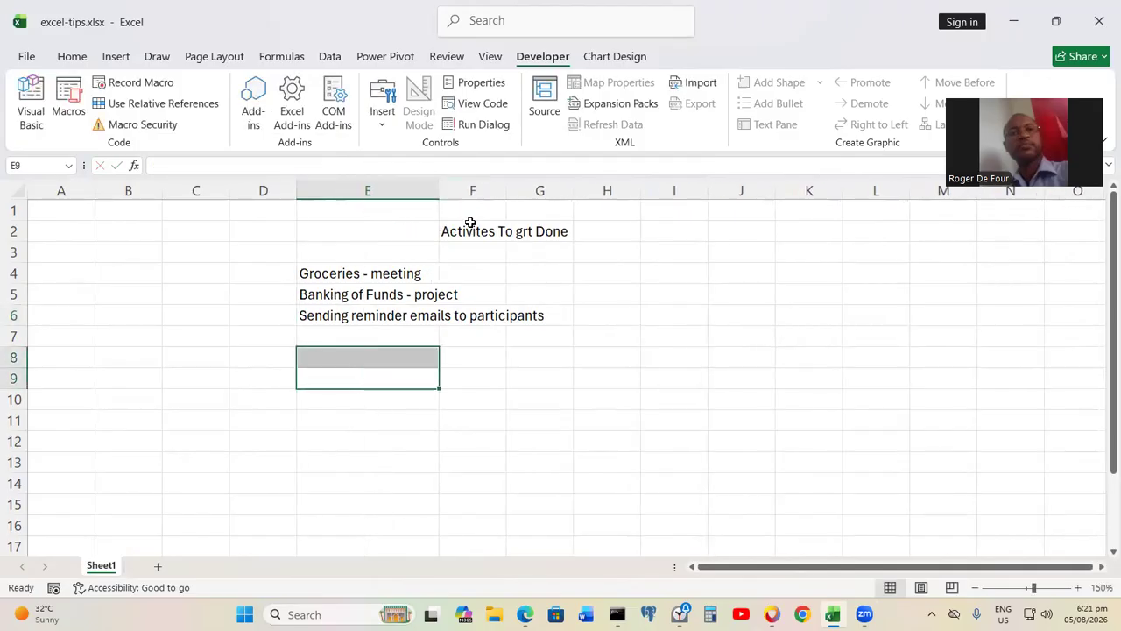
Correct "grt" in the F2 heading so that it reads "Activites To get Done"
{"action": "left_click", "coordinate": [468, 221]}
{"action": "left_click", "coordinate": [215, 164]}
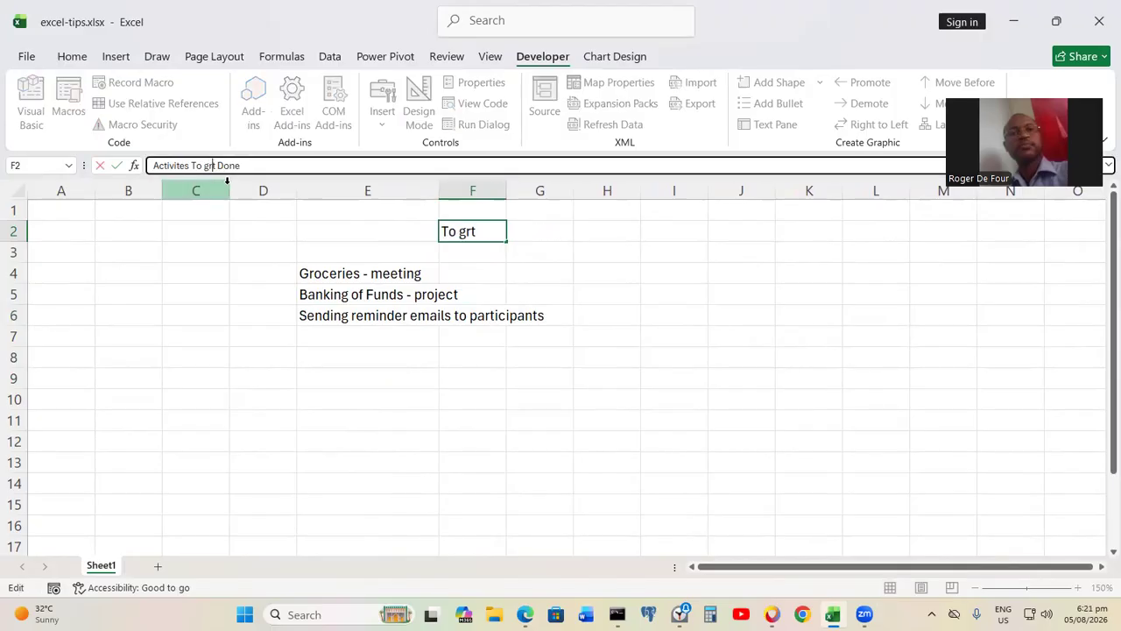
{"action": "key", "text": "BackSpace"}
{"action": "type", "text": "e"}
{"action": "left_click", "coordinate": [318, 413]}
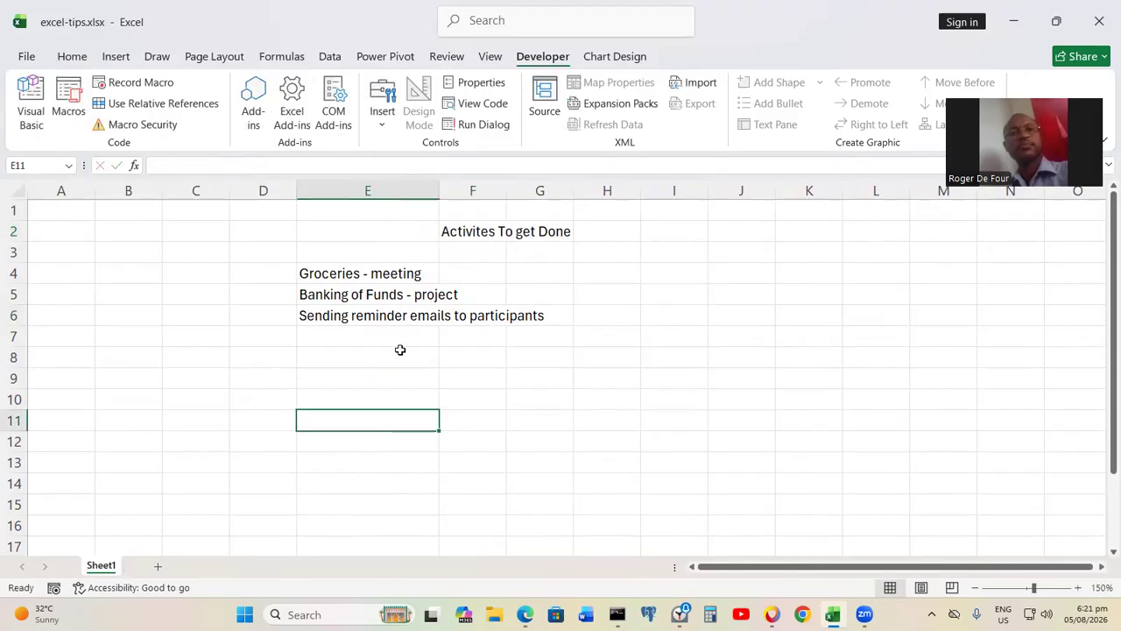
Widen column E a little further to give the listed activities more room
{"action": "left_click_drag", "start_coordinate": [439, 190], "coordinate": [475, 189]}
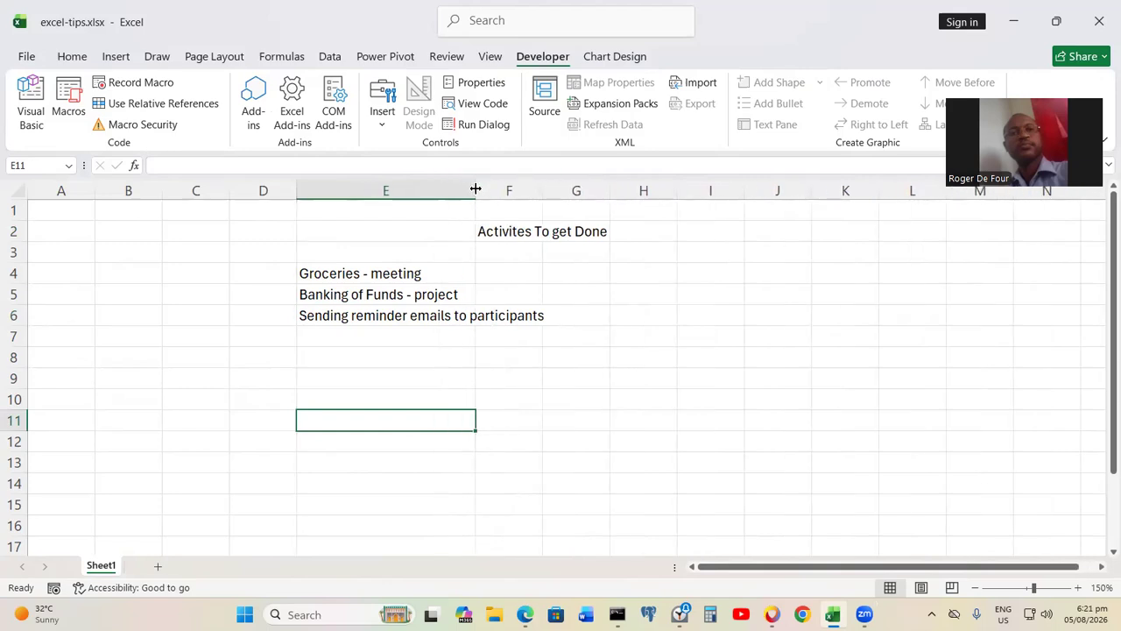
{"action": "left_click", "coordinate": [468, 192]}
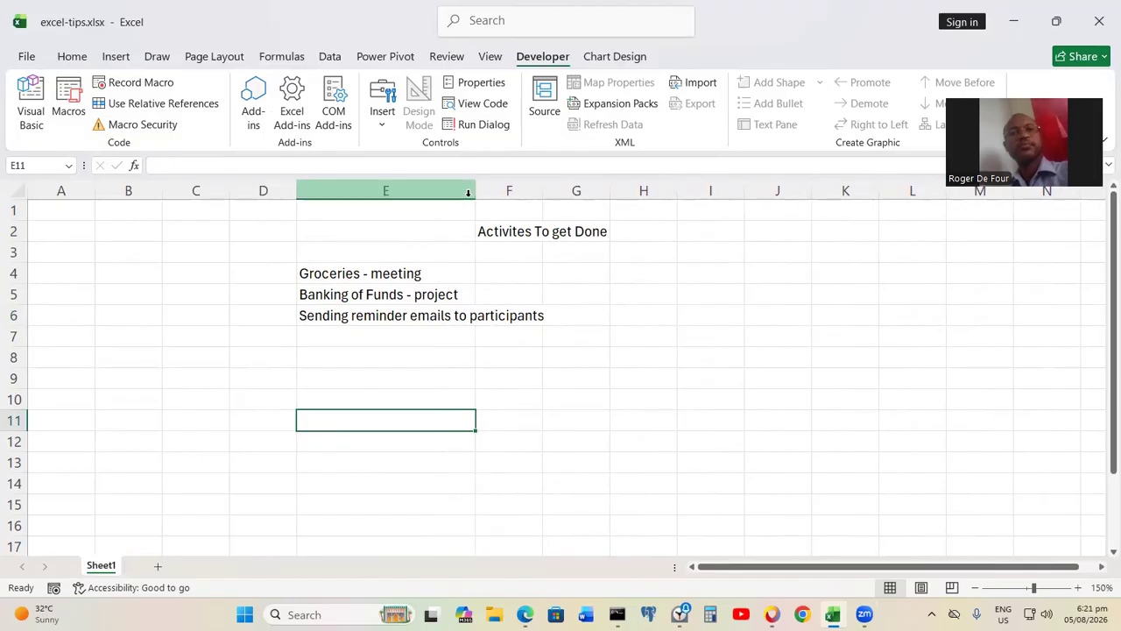
{"action": "left_click", "coordinate": [340, 377]}
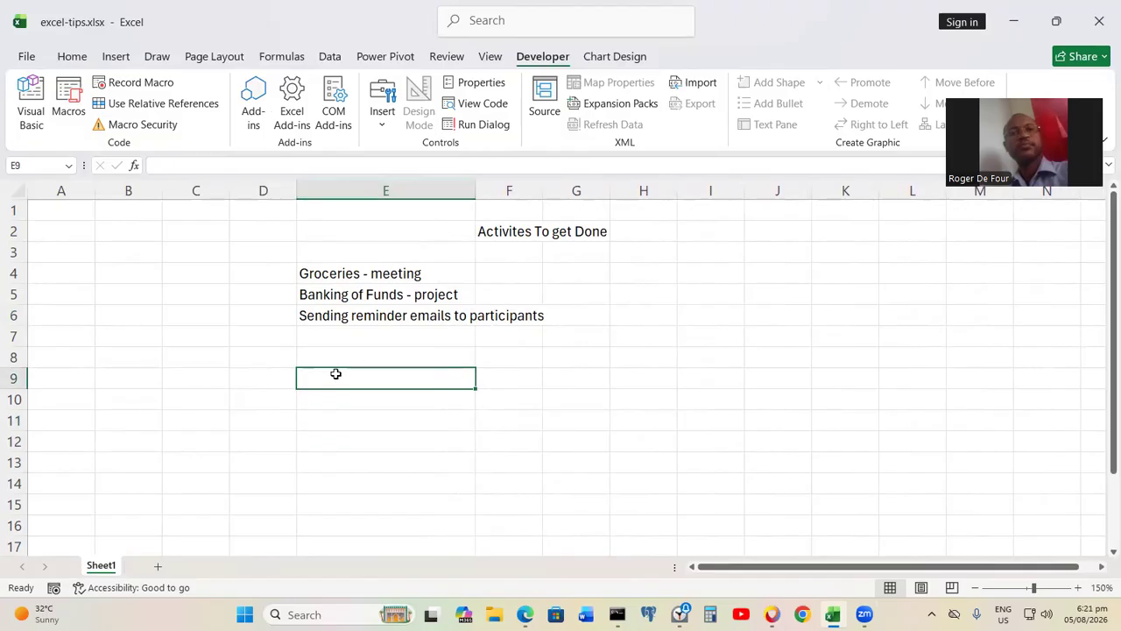
Insert a check box form control in cell D4, beside the "Groceries - meeting" activity
{"action": "left_click", "coordinate": [265, 276]}
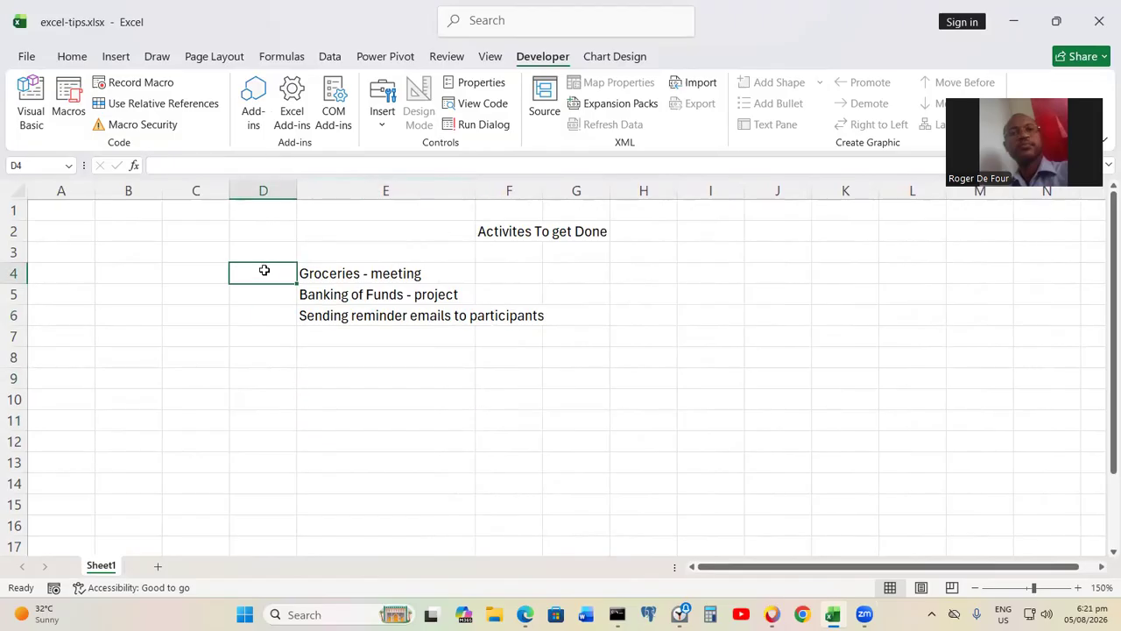
{"action": "left_click_drag", "start_coordinate": [264, 284], "coordinate": [260, 321]}
{"action": "left_click", "coordinate": [278, 271]}
{"action": "left_click", "coordinate": [273, 297]}
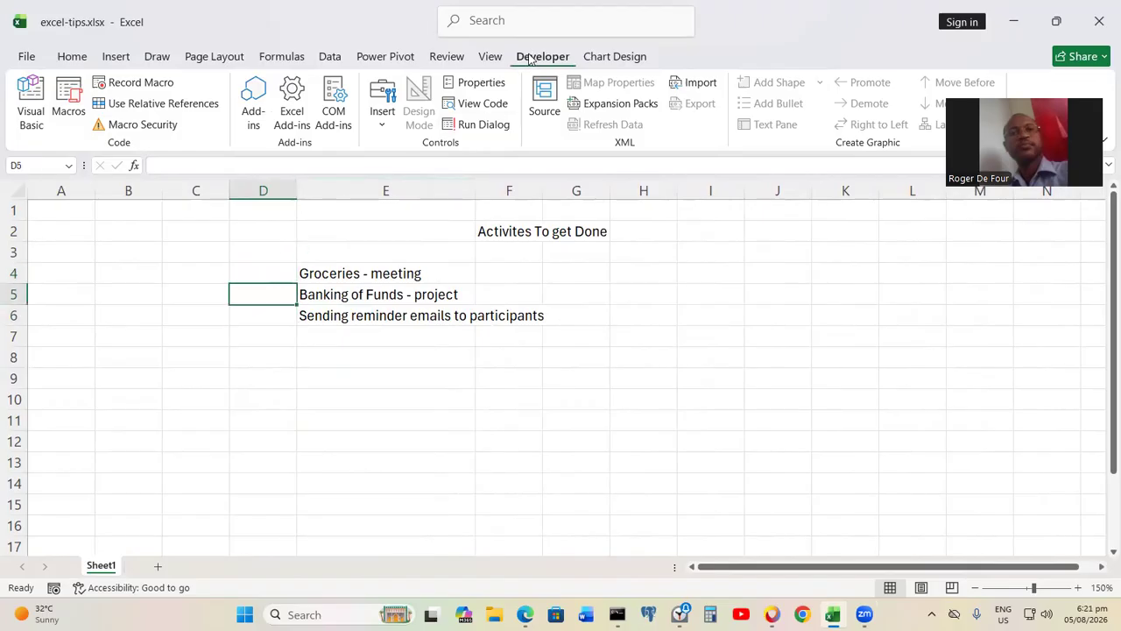
{"action": "left_click", "coordinate": [381, 128]}
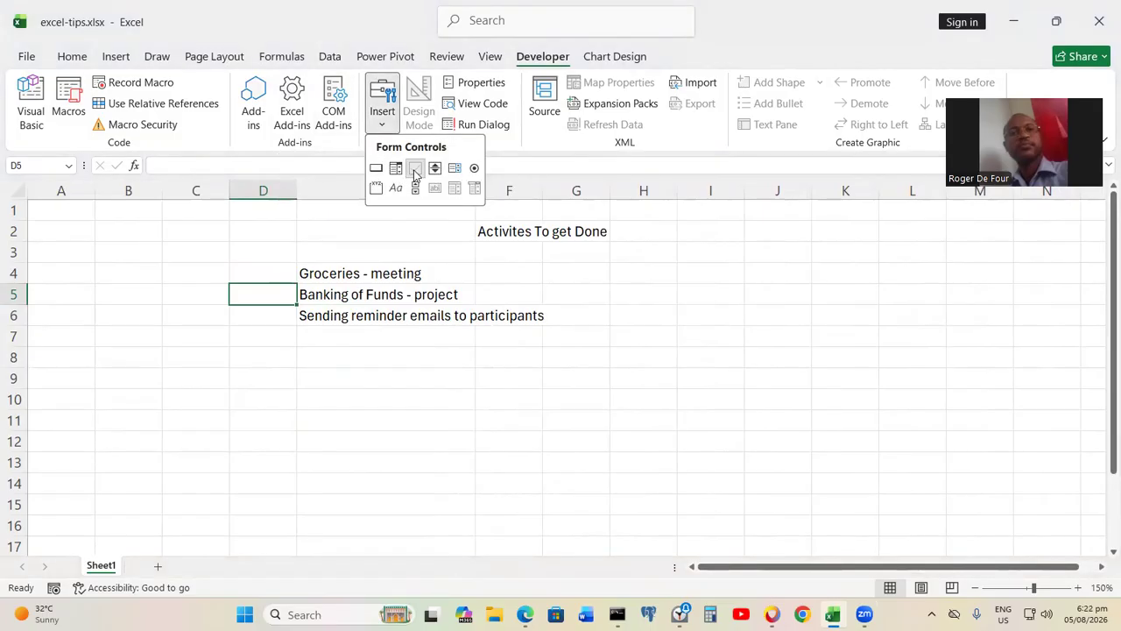
{"action": "left_click", "coordinate": [415, 169]}
{"action": "left_click", "coordinate": [239, 270]}
{"action": "left_click_drag", "start_coordinate": [252, 272], "coordinate": [246, 262]}
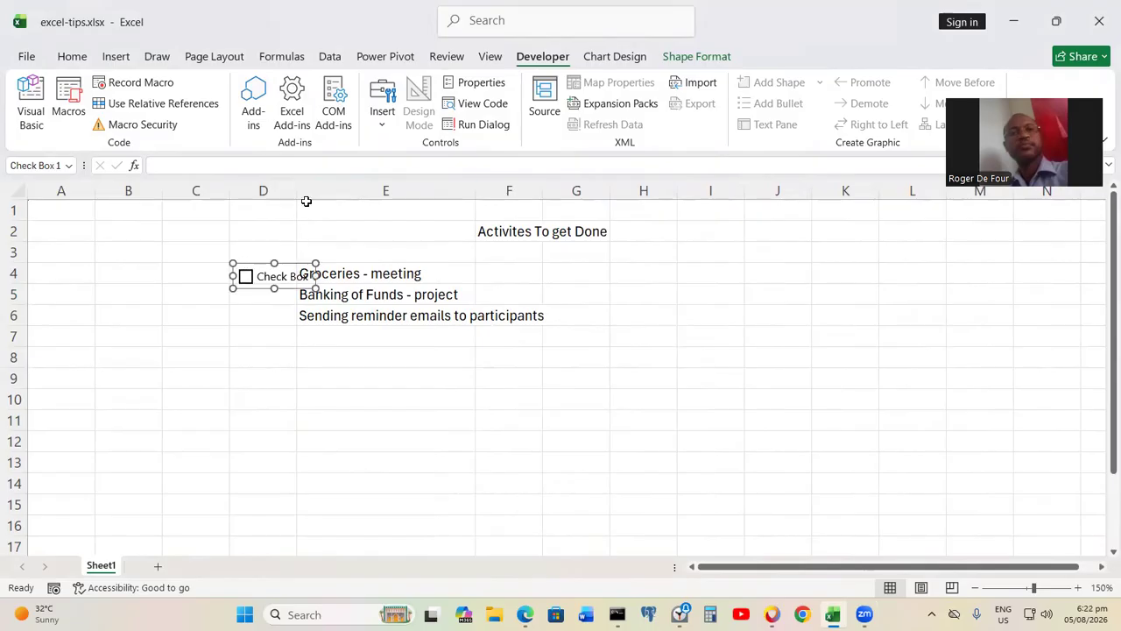
Insert a blank column before the activities column, and widen it and column D to make room for the check box
{"action": "left_click", "coordinate": [314, 191]}
{"action": "right_click", "coordinate": [326, 190]}
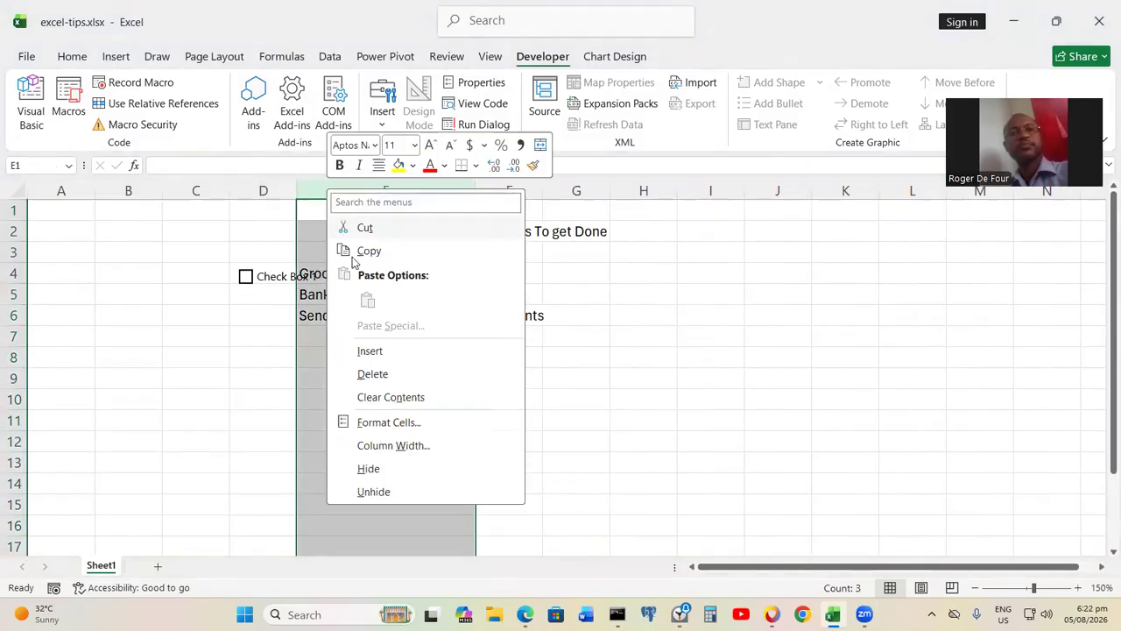
{"action": "left_click", "coordinate": [369, 351]}
{"action": "left_click_drag", "start_coordinate": [366, 190], "coordinate": [406, 190]}
{"action": "left_click_drag", "start_coordinate": [298, 188], "coordinate": [342, 188]}
{"action": "left_click", "coordinate": [300, 320]}
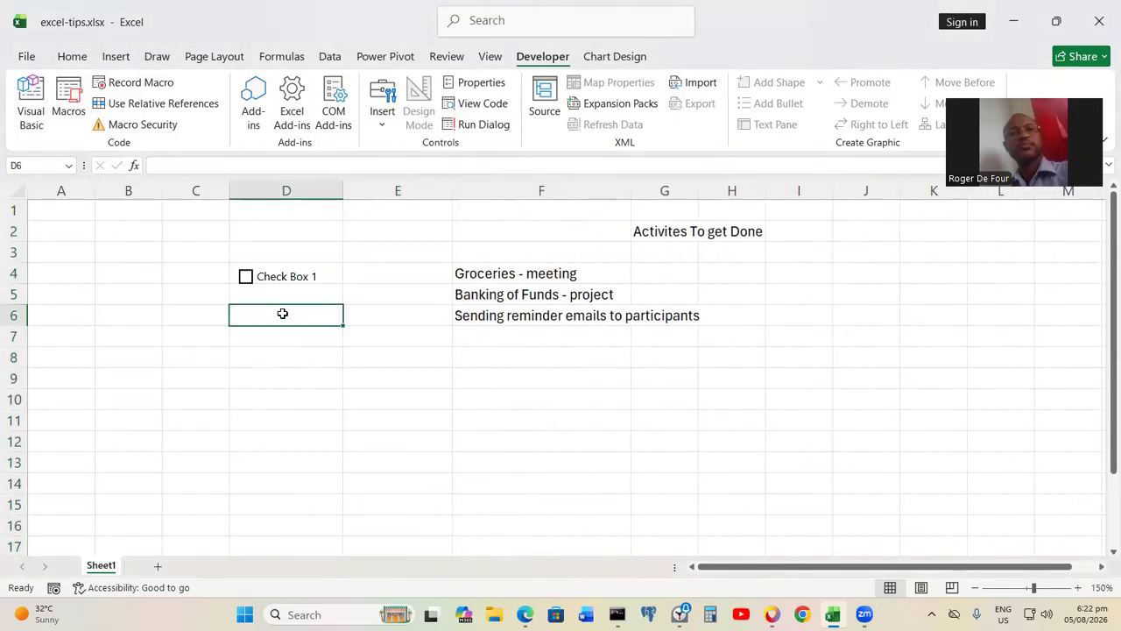
Duplicate the check box twice so that there is one for each of the three activities
{"action": "left_click", "coordinate": [277, 294]}
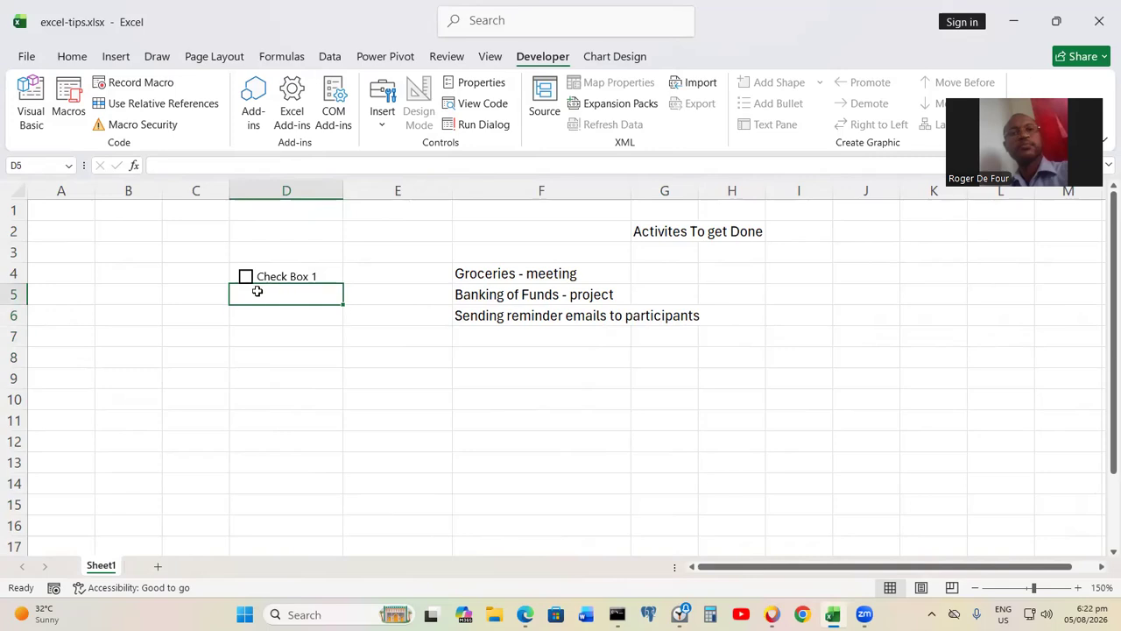
{"action": "right_click", "coordinate": [268, 279]}
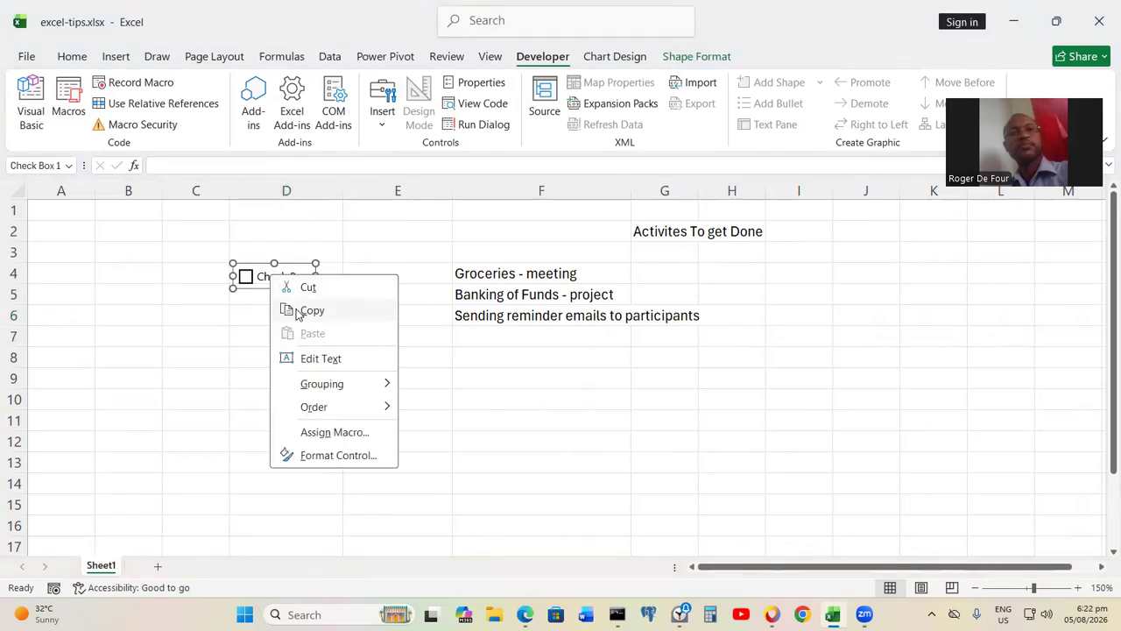
{"action": "left_click", "coordinate": [297, 312]}
{"action": "key", "text": "ctrl+d"}
{"action": "key", "text": "ctrl+d"}
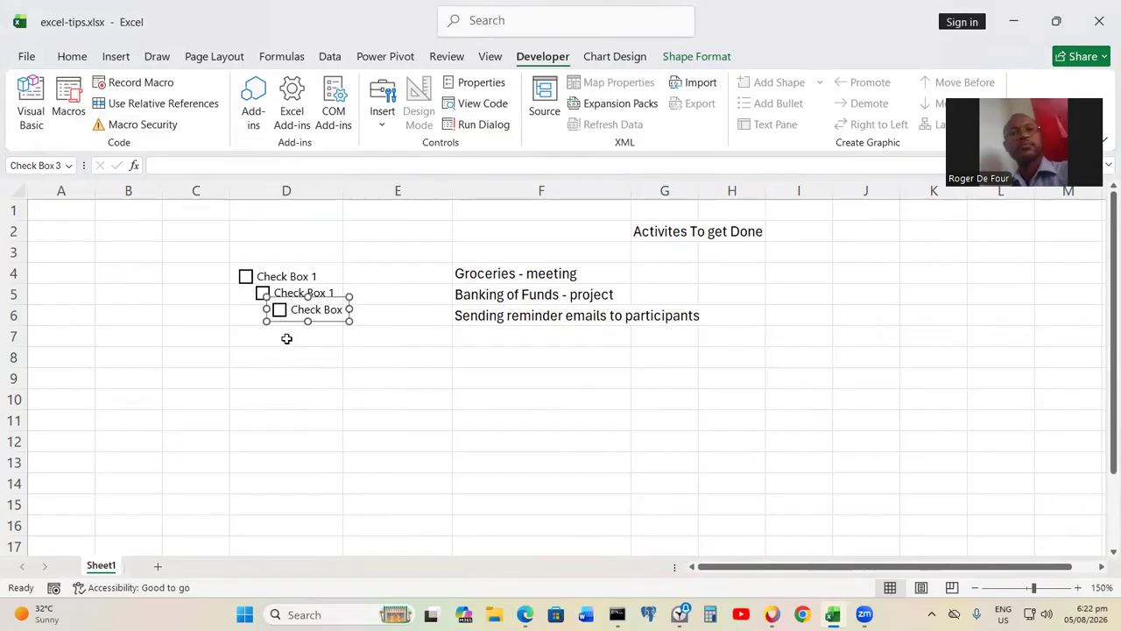
Select all three check boxes together and align them to the left
{"action": "left_click", "coordinate": [276, 355]}
{"action": "right_click", "coordinate": [271, 276]}
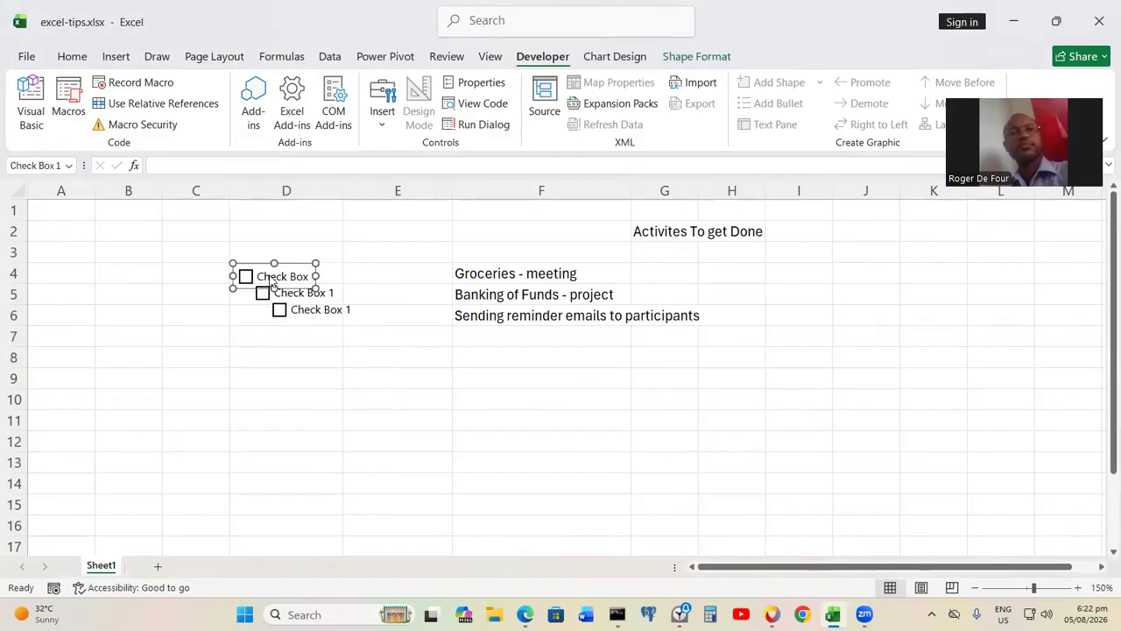
{"action": "right_click", "coordinate": [262, 301]}
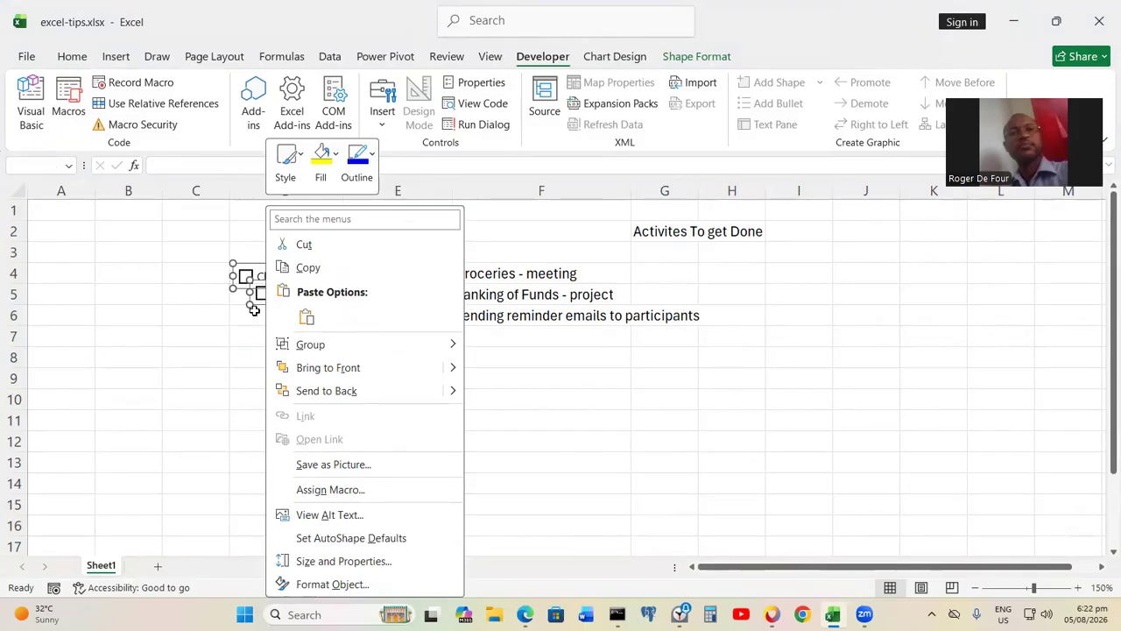
{"action": "key", "text": "Escape"}
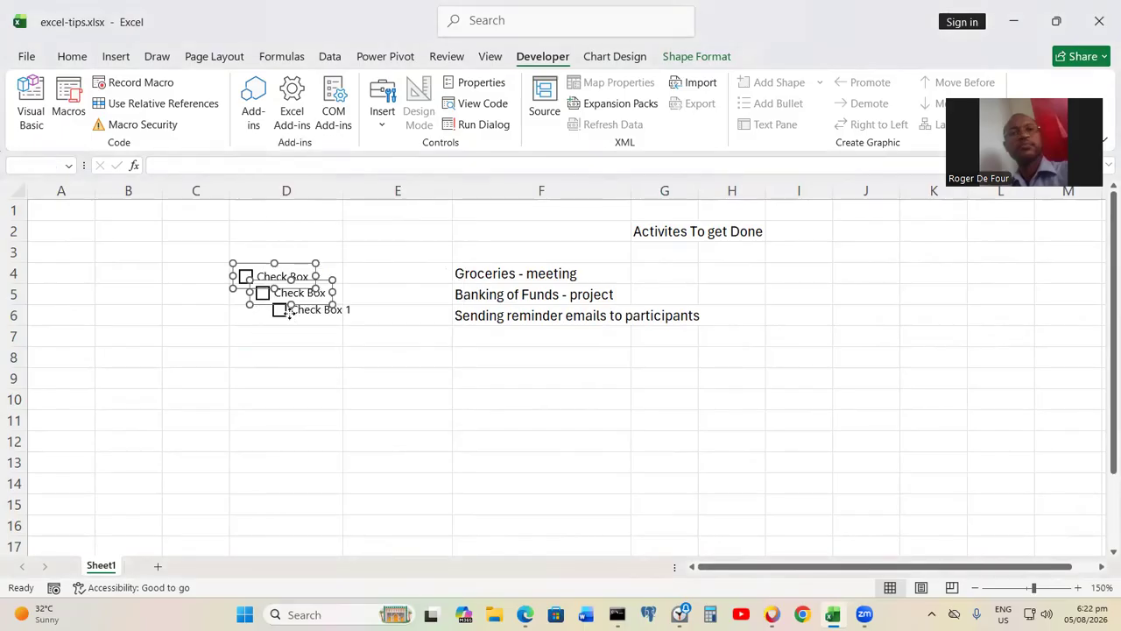
{"action": "right_click", "coordinate": [291, 321]}
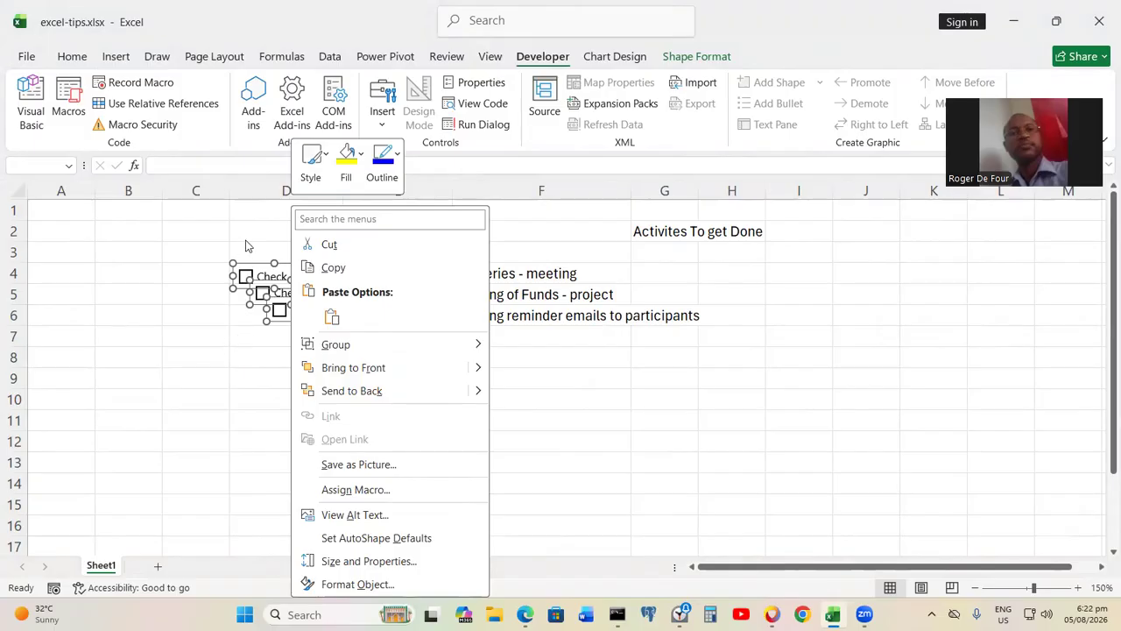
{"action": "key", "text": "Escape"}
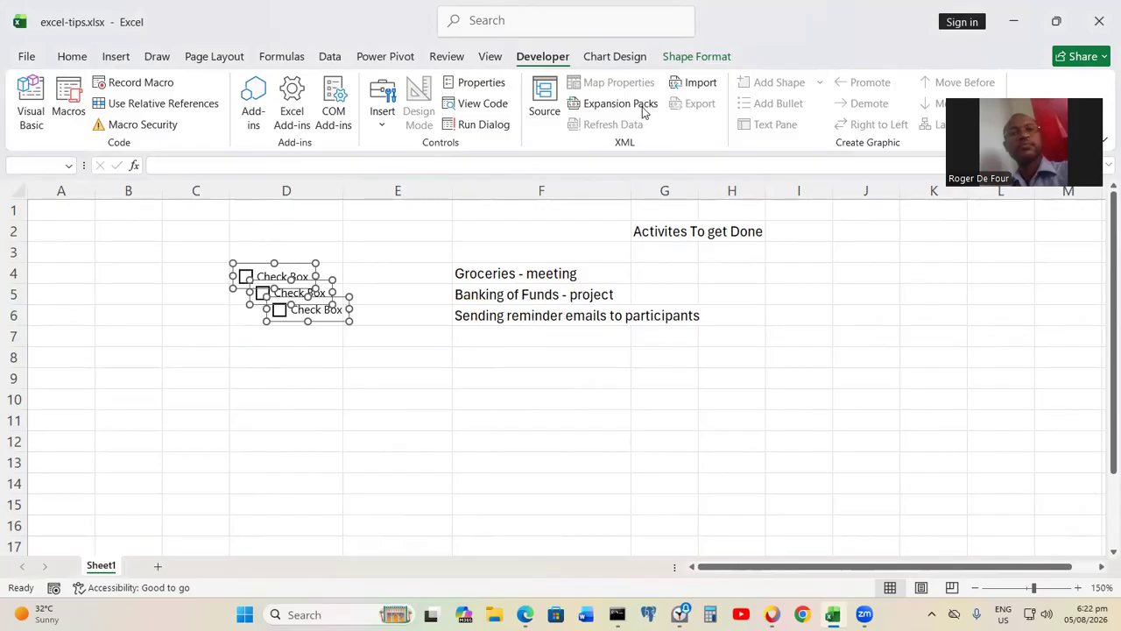
{"action": "left_click", "coordinate": [698, 57]}
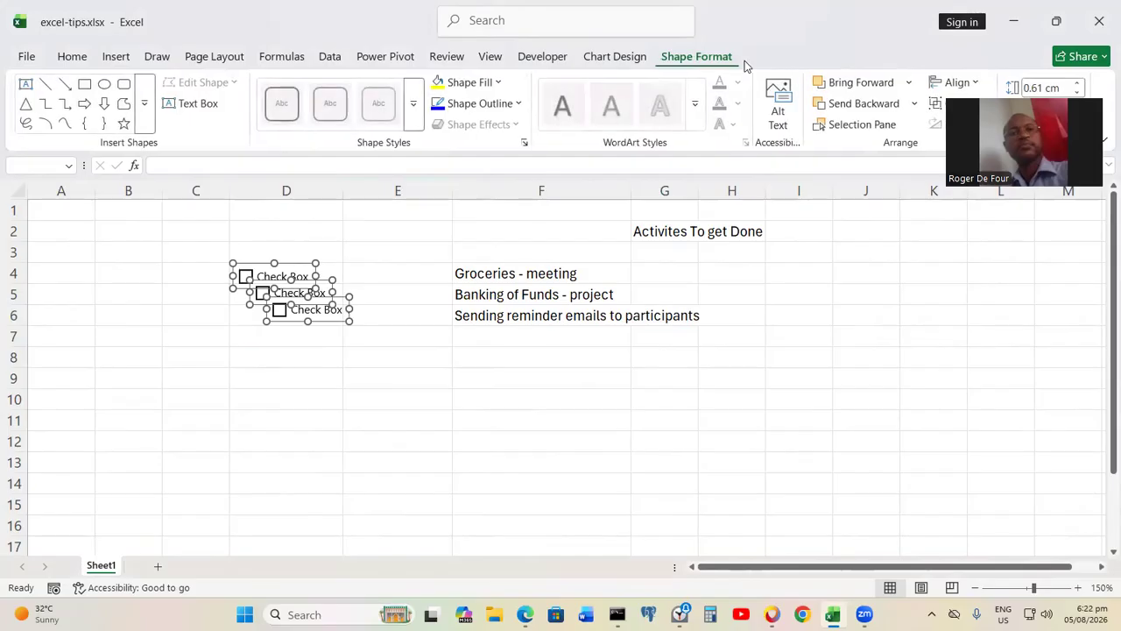
{"action": "left_click", "coordinate": [976, 83]}
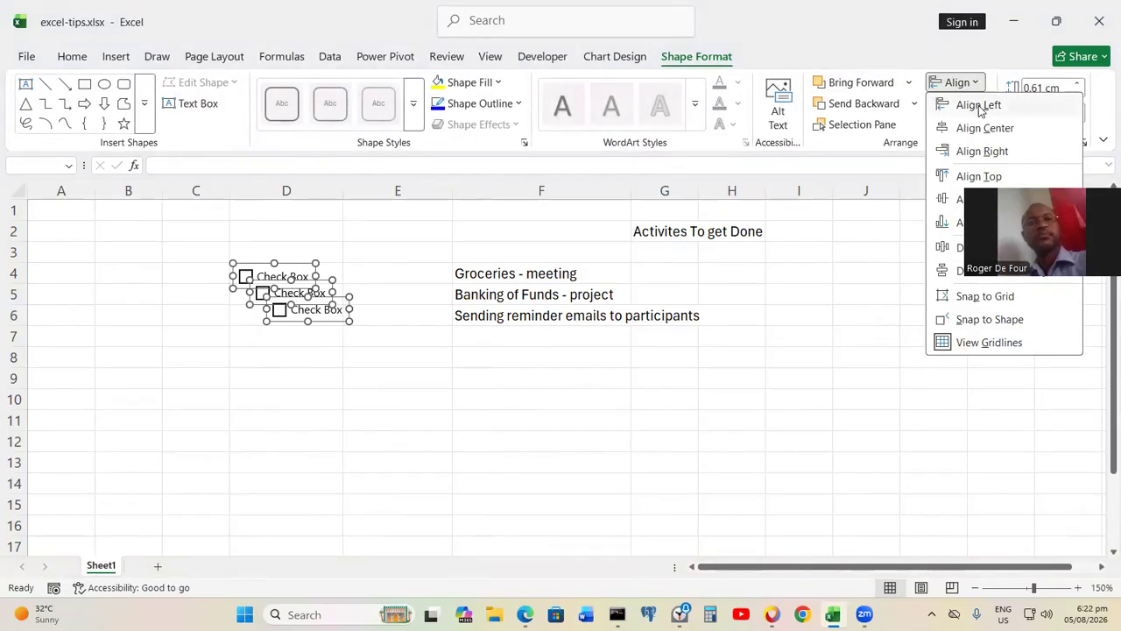
{"action": "left_click", "coordinate": [979, 106]}
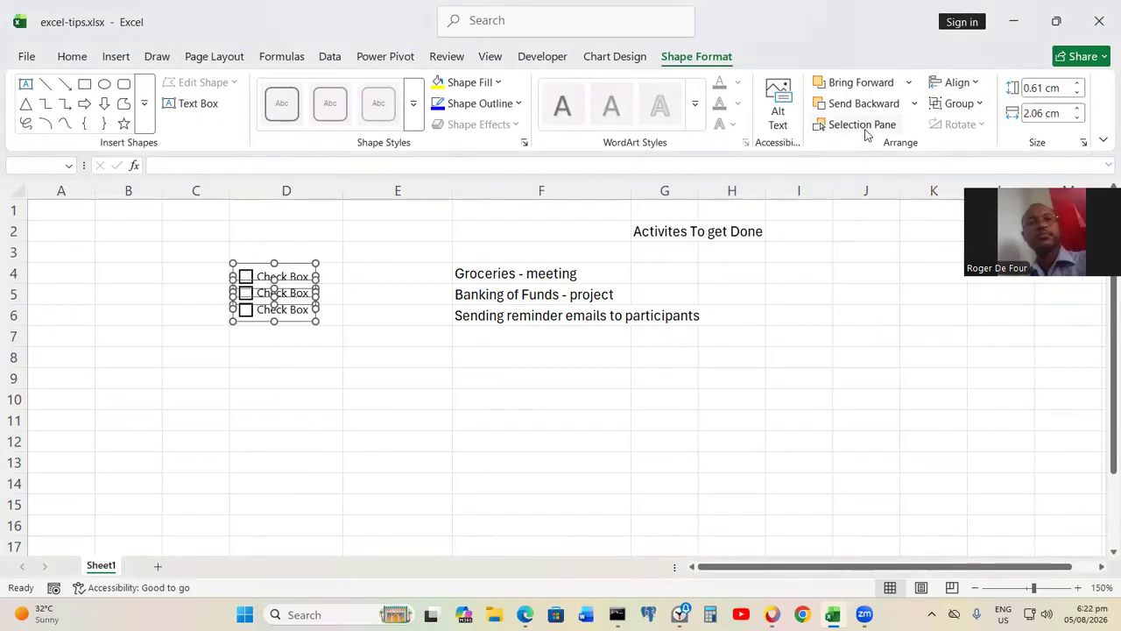
{"action": "left_click", "coordinate": [971, 85]}
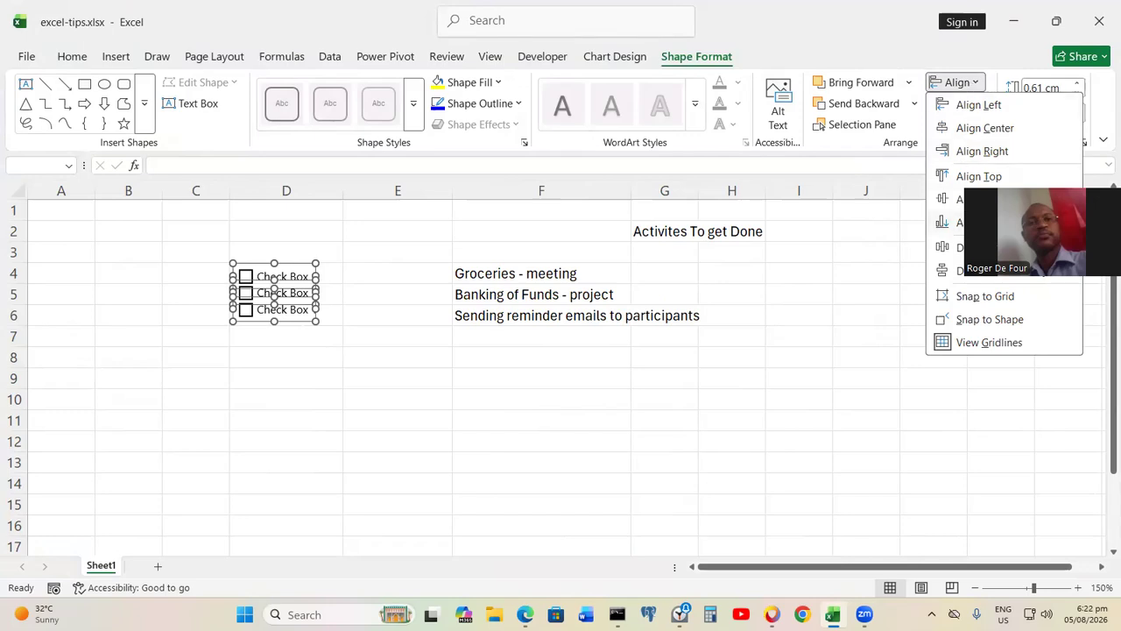
{"action": "key", "text": "Escape"}
{"action": "left_click", "coordinate": [356, 408]}
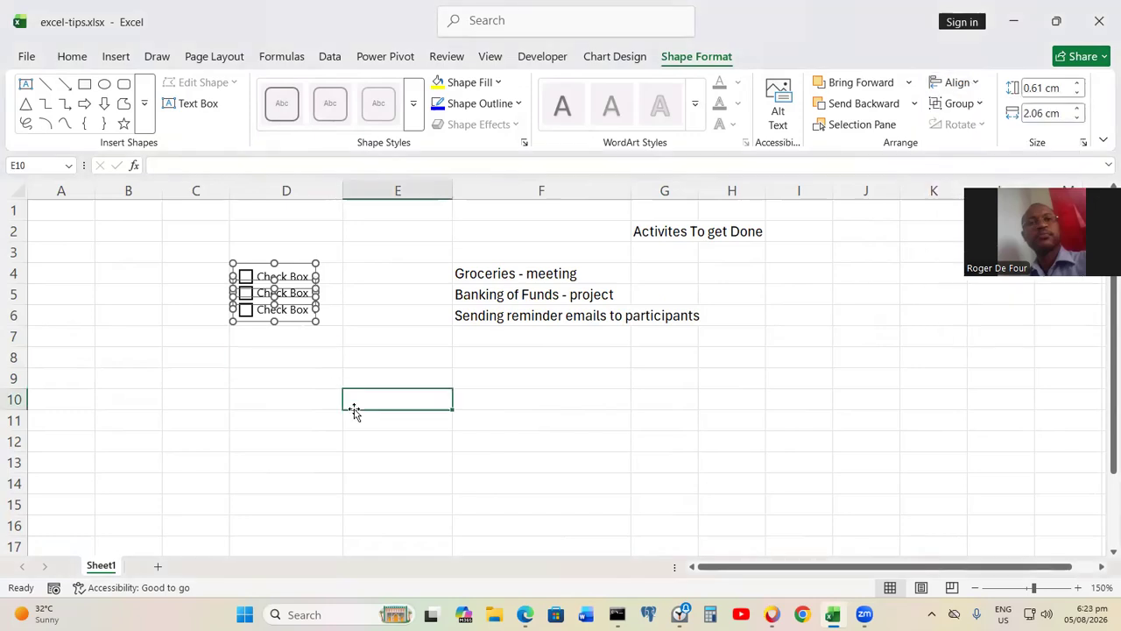
{"action": "left_click", "coordinate": [270, 376]}
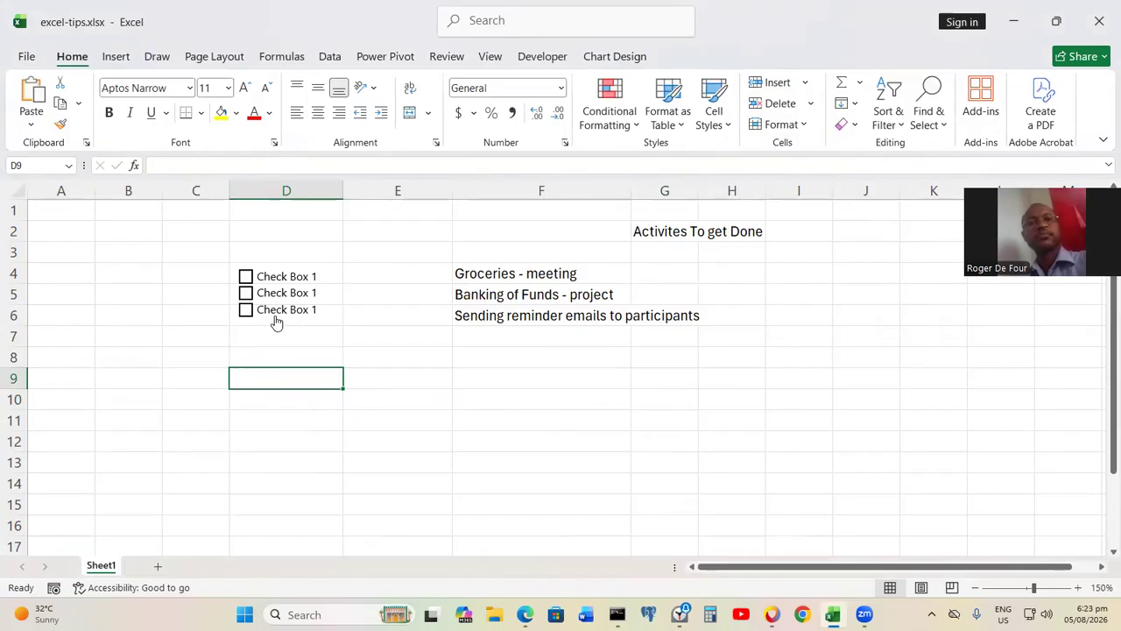
Move the lowest check box down slightly to line up with "Sending reminder emails to participants" in row 6
{"action": "left_click", "coordinate": [275, 311], "text": "ctrl"}
{"action": "right_click", "coordinate": [272, 318]}
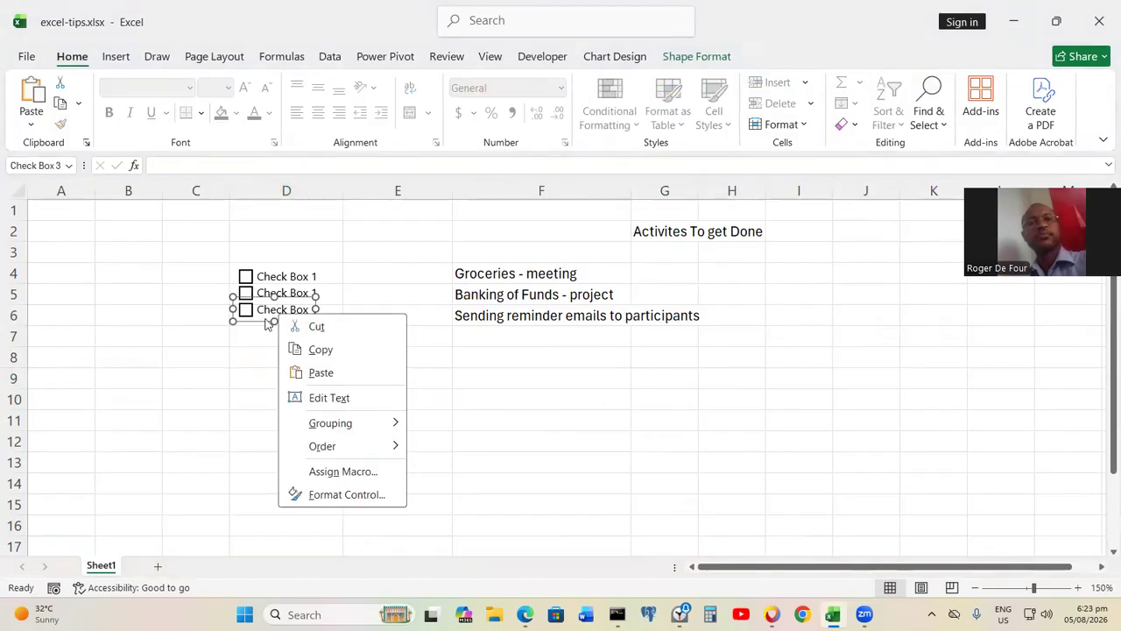
{"action": "key", "text": "Escape"}
{"action": "left_click", "coordinate": [265, 340]}
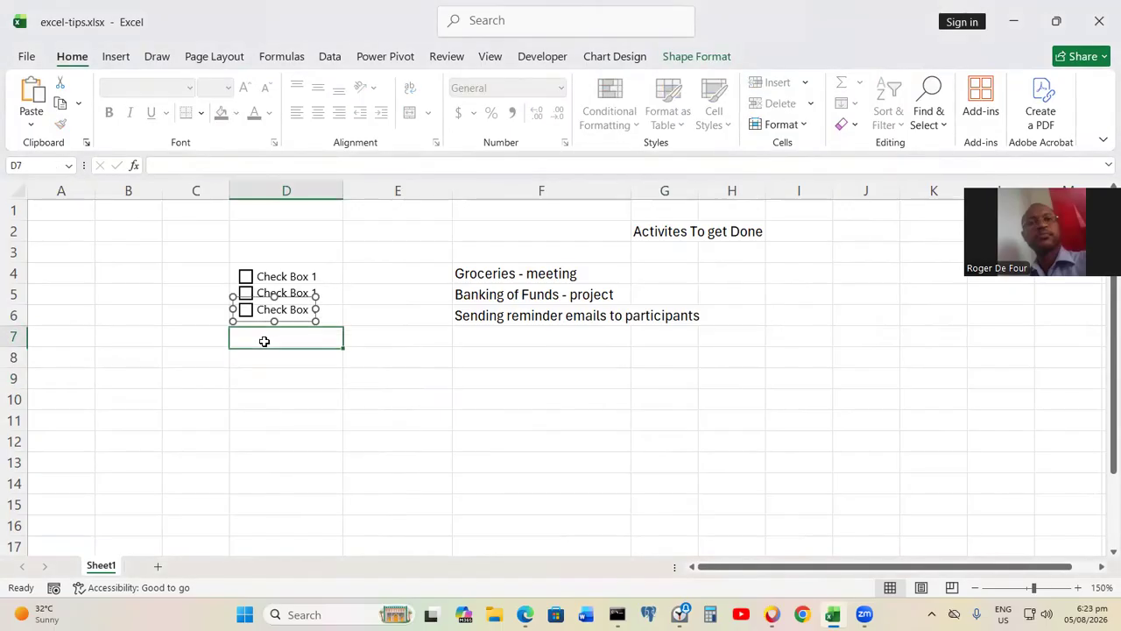
{"action": "right_click", "coordinate": [263, 322]}
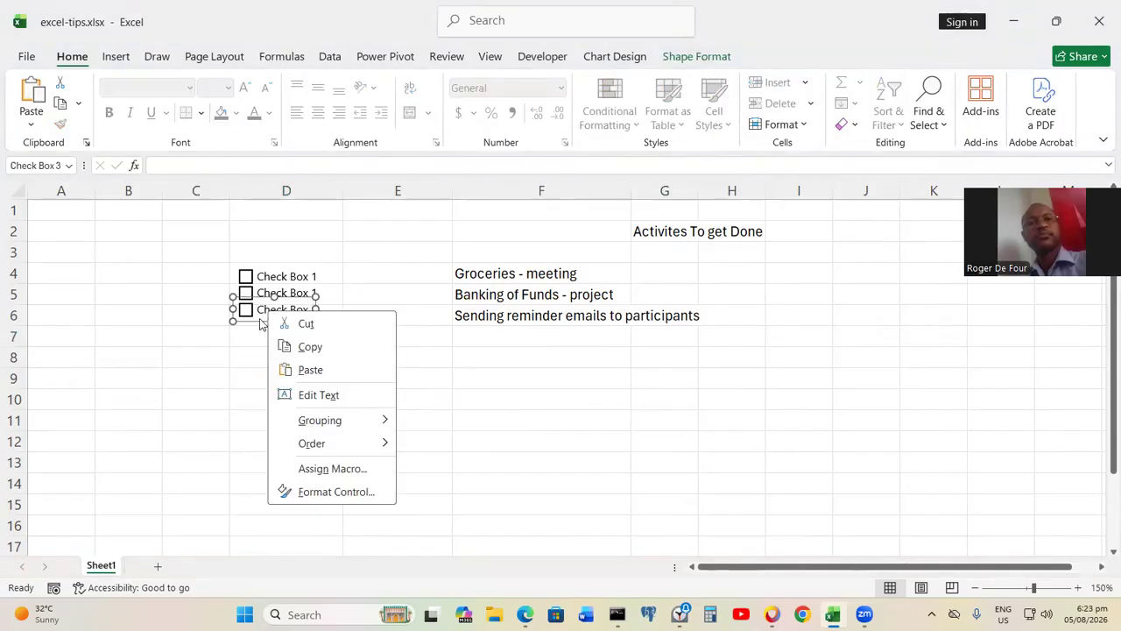
{"action": "key", "text": "Escape"}
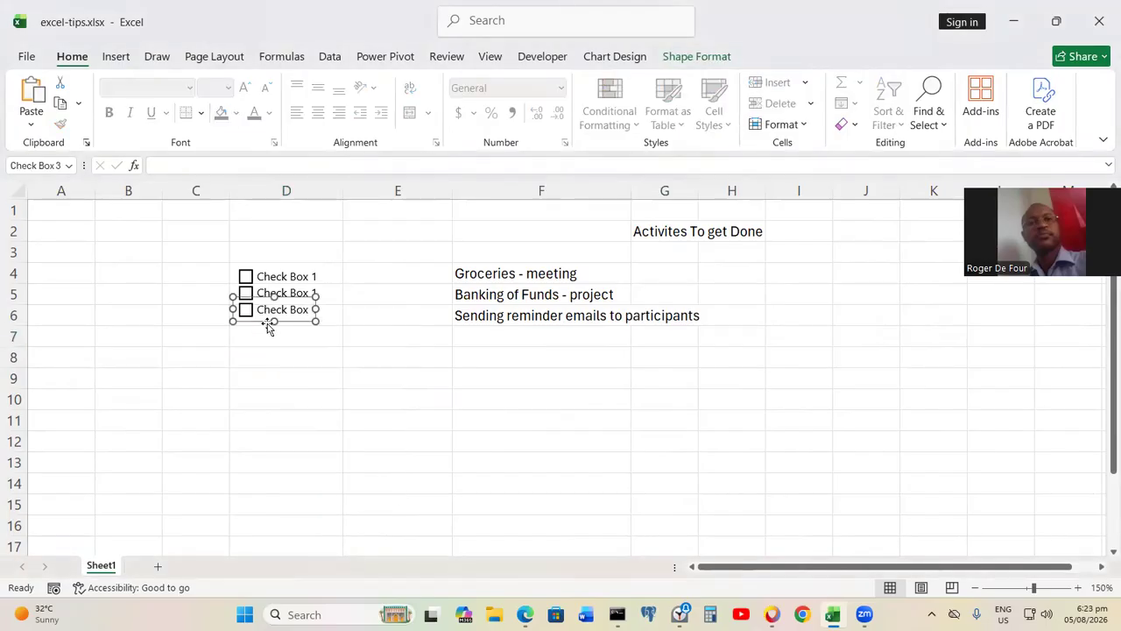
{"action": "left_click", "coordinate": [261, 331]}
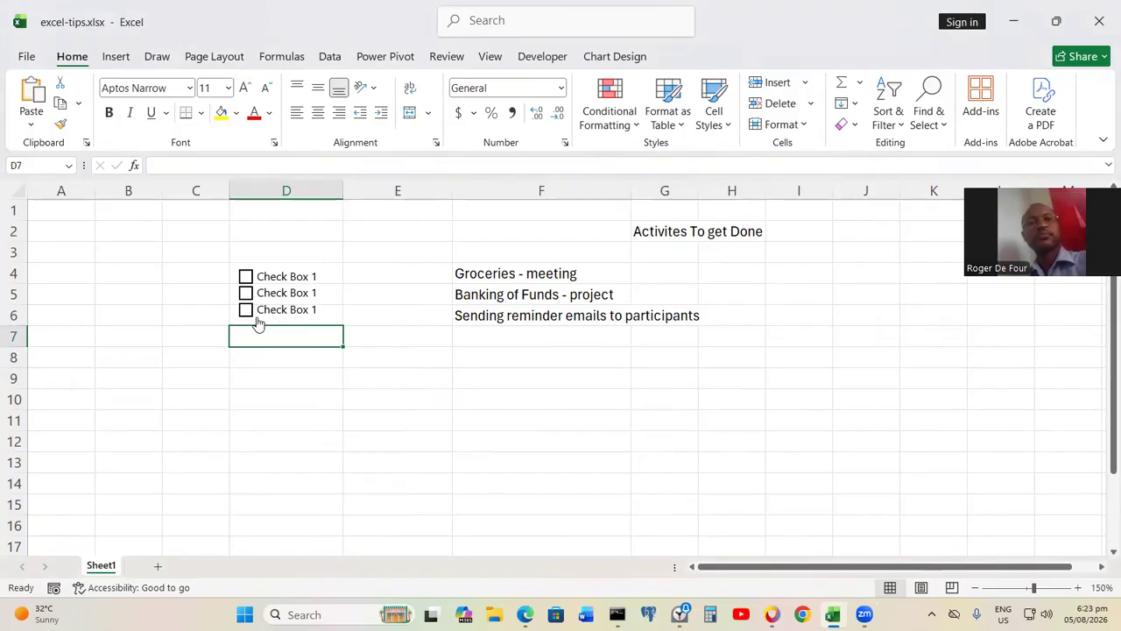
{"action": "right_click", "coordinate": [258, 319]}
{"action": "key", "text": "Escape"}
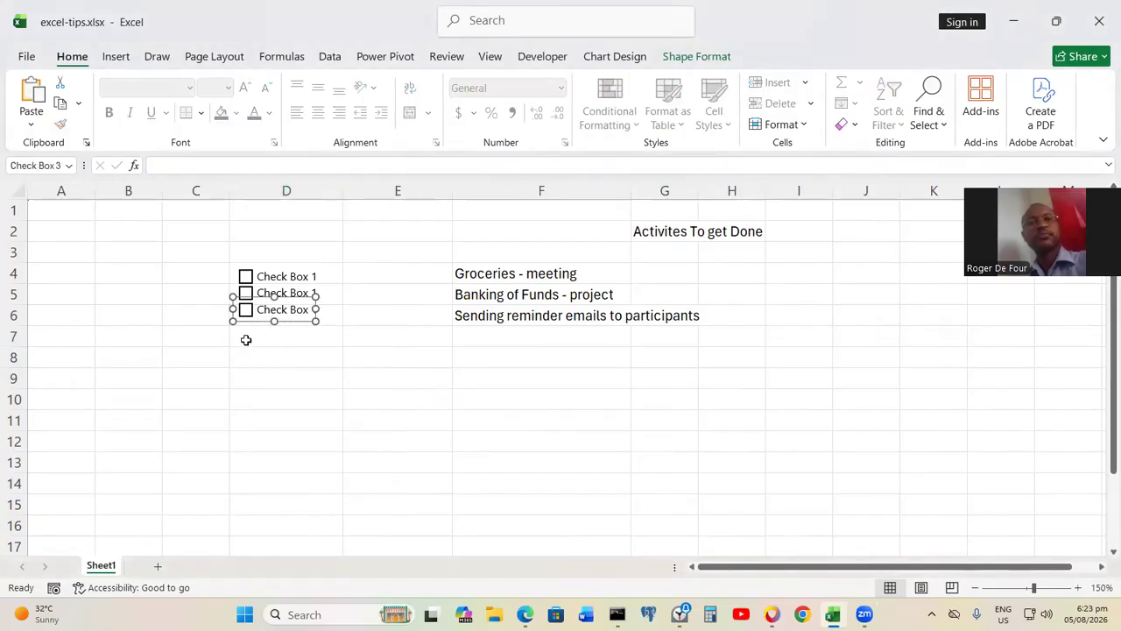
{"action": "mouse_move", "coordinate": [260, 326]}
{"action": "left_mouse_down"}
{"action": "mouse_move", "coordinate": [255, 350]}
{"action": "mouse_move", "coordinate": [260, 330]}
{"action": "left_mouse_up"}
Set the height of rows 4 to 6 to 25
{"action": "left_click_drag", "start_coordinate": [12, 272], "coordinate": [11, 319]}
{"action": "left_click", "coordinate": [11, 318]}
{"action": "left_click_drag", "start_coordinate": [15, 278], "coordinate": [11, 319]}
{"action": "right_click", "coordinate": [24, 298]}
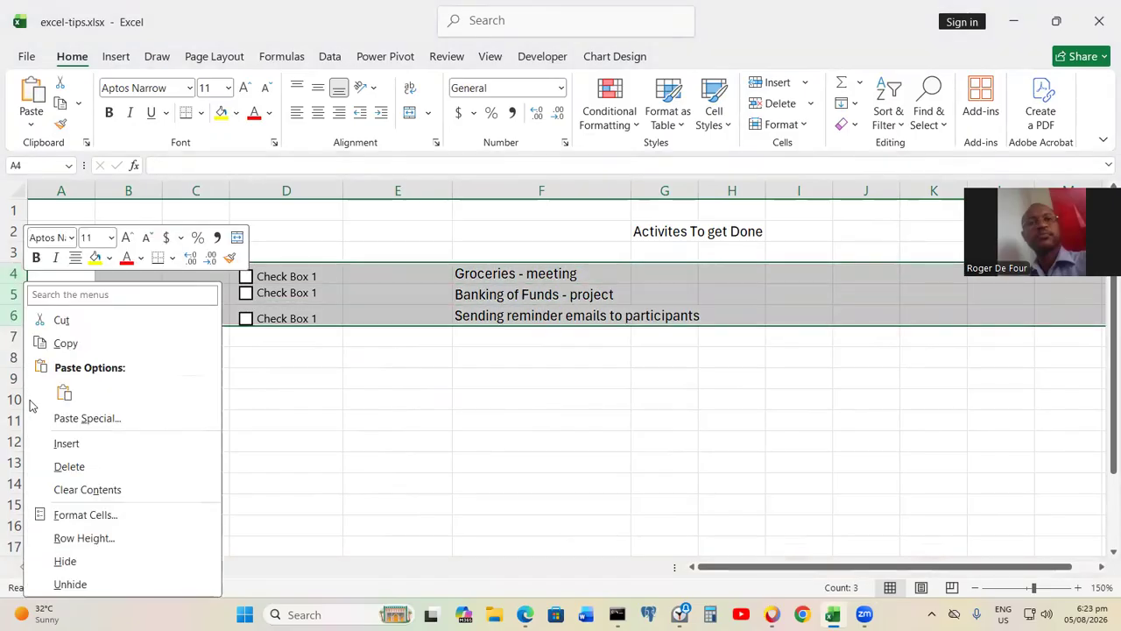
{"action": "left_click", "coordinate": [74, 538]}
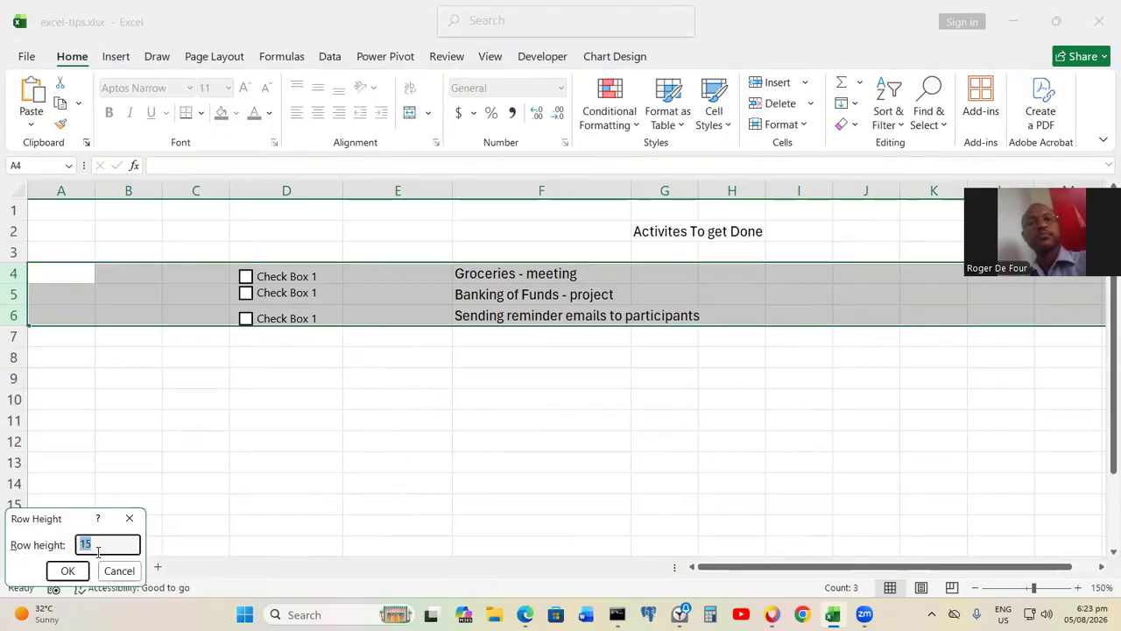
{"action": "type", "text": "25"}
{"action": "key", "text": "Return"}
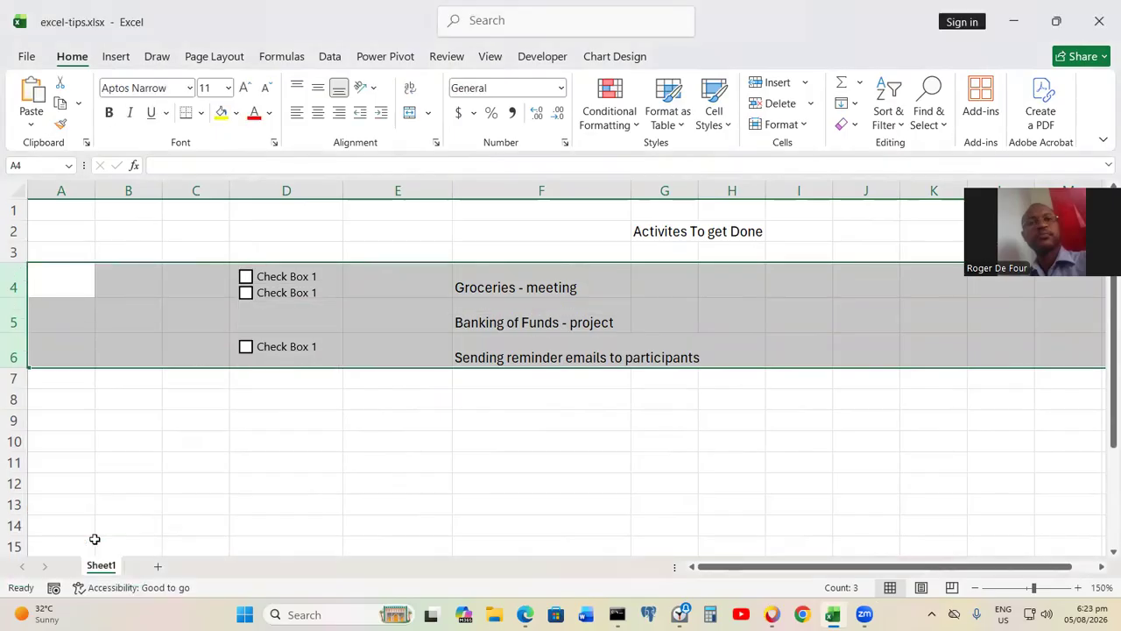
{"action": "left_click", "coordinate": [131, 438]}
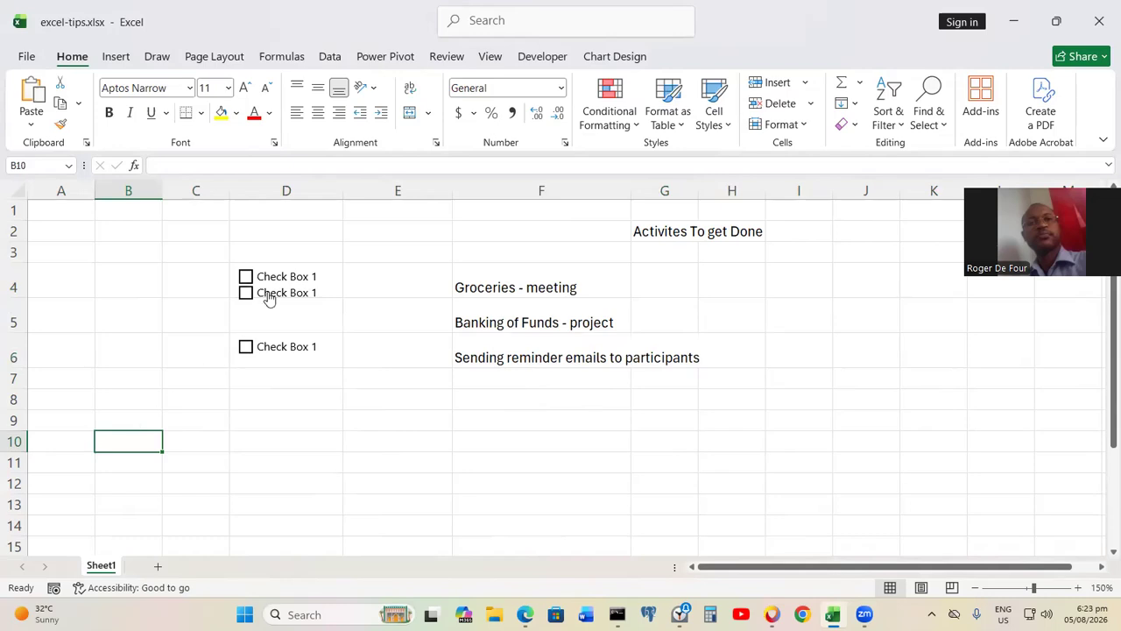
Move the middle check box down into row 5, beside "Banking of Funds - project"
{"action": "right_click", "coordinate": [269, 298]}
{"action": "key", "text": "Escape"}
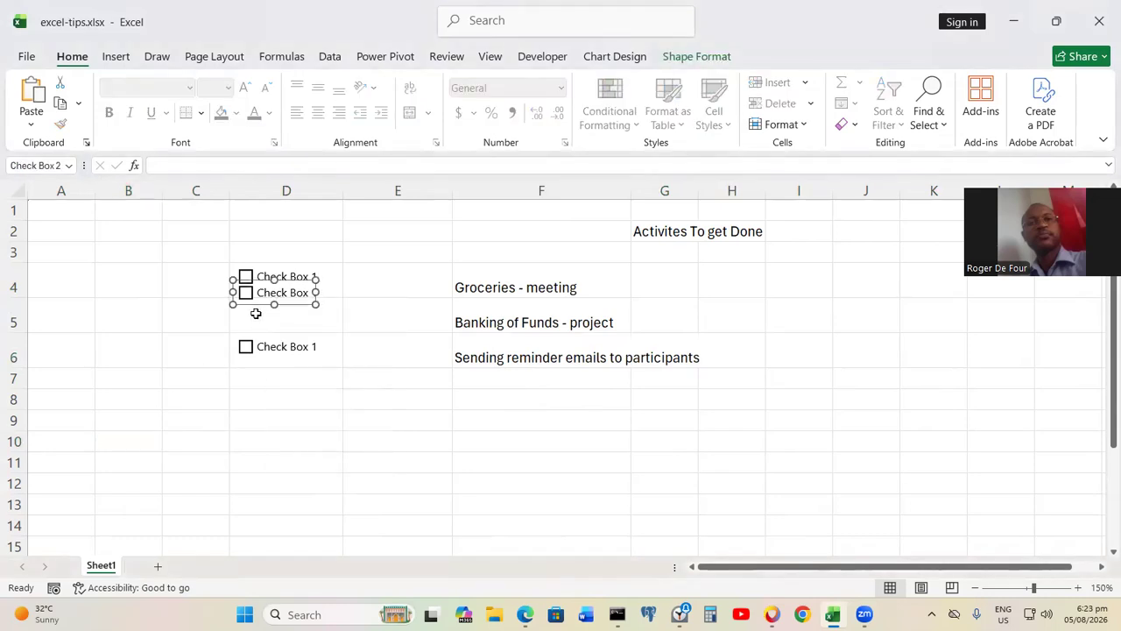
{"action": "left_click_drag", "start_coordinate": [260, 304], "coordinate": [260, 324]}
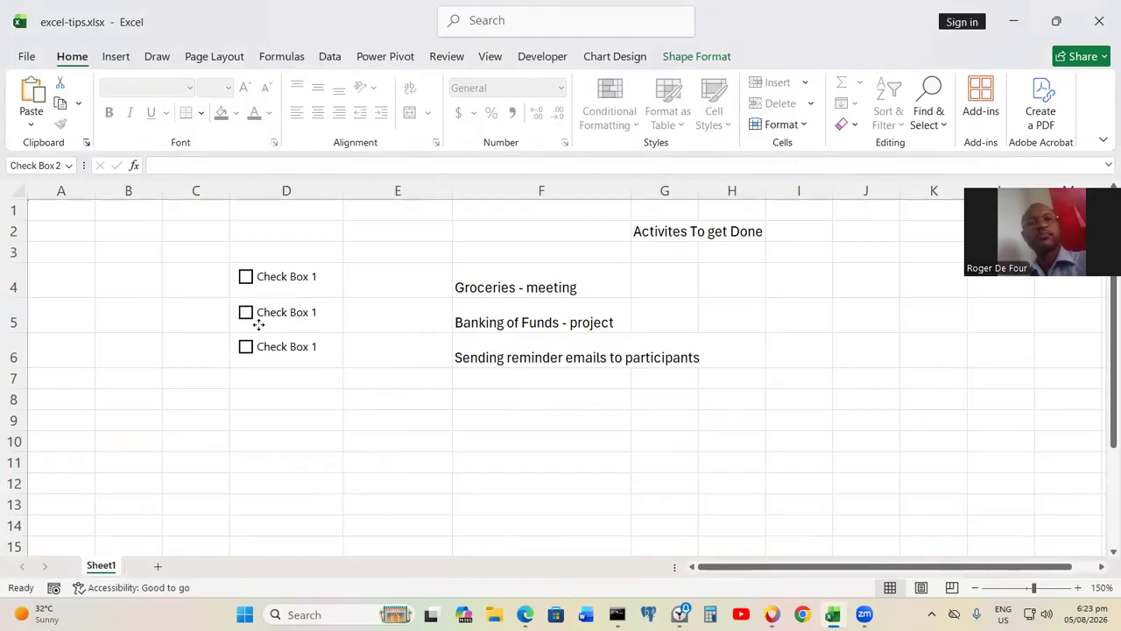
Select the three check boxes in rows 4 to 6 together and align them to the left
{"action": "right_click", "coordinate": [261, 279], "text": "ctrl"}
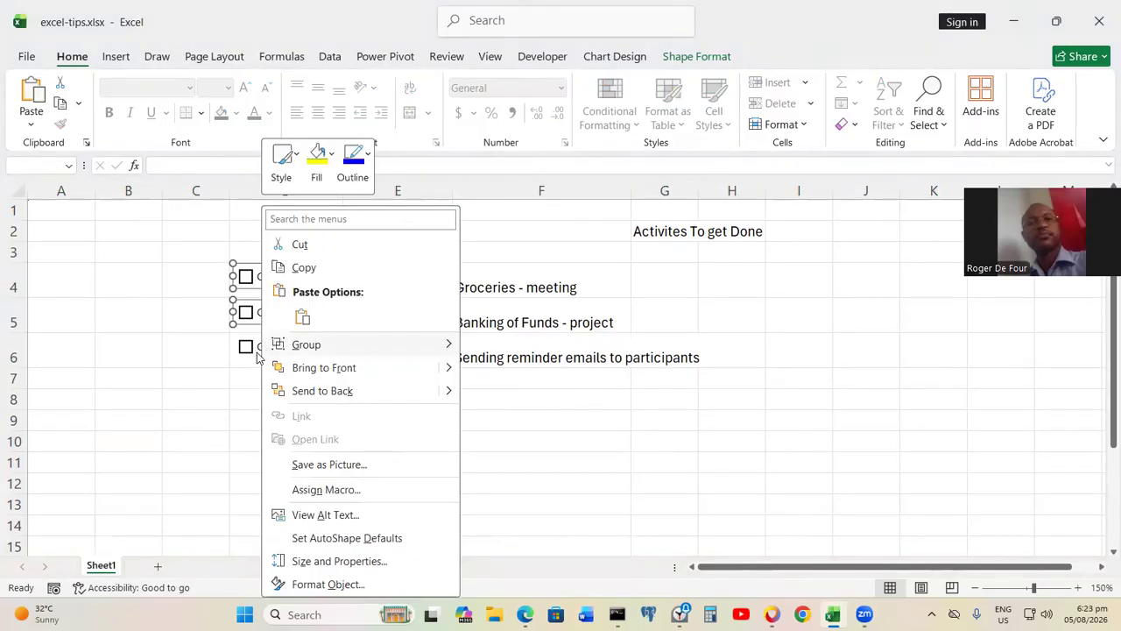
{"action": "right_click", "coordinate": [252, 354], "text": "ctrl"}
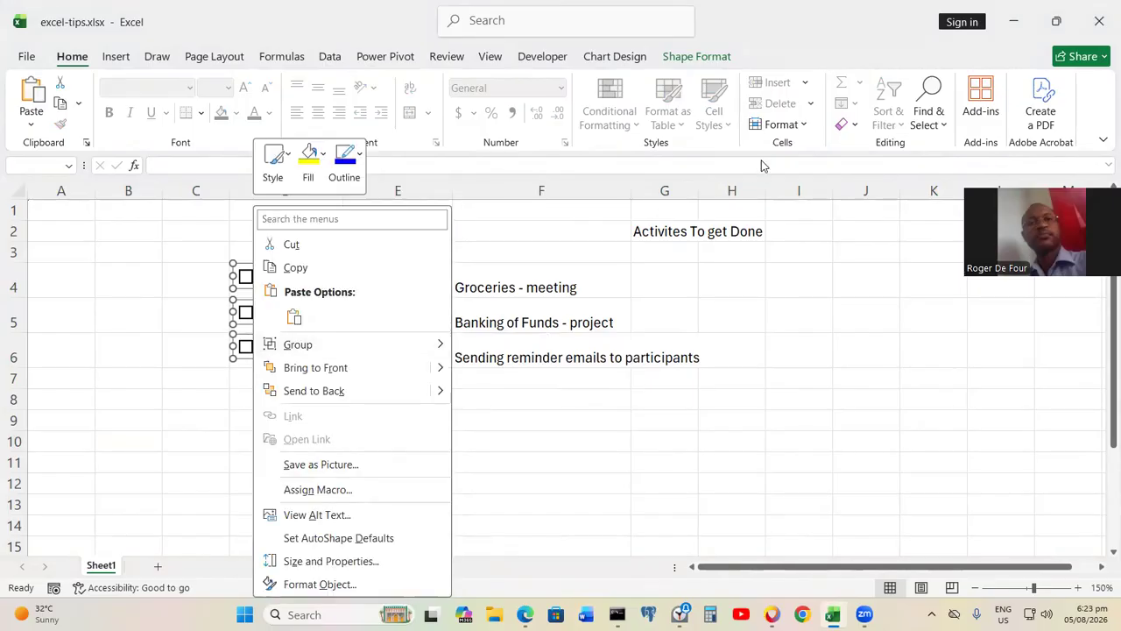
{"action": "left_click", "coordinate": [717, 58]}
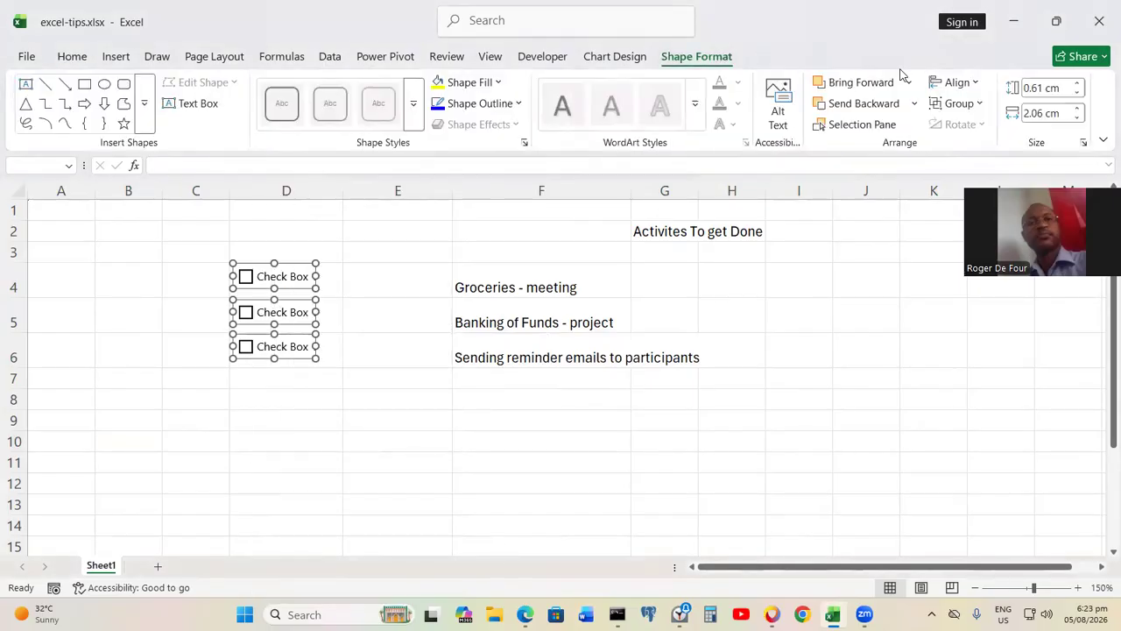
{"action": "left_click", "coordinate": [954, 83]}
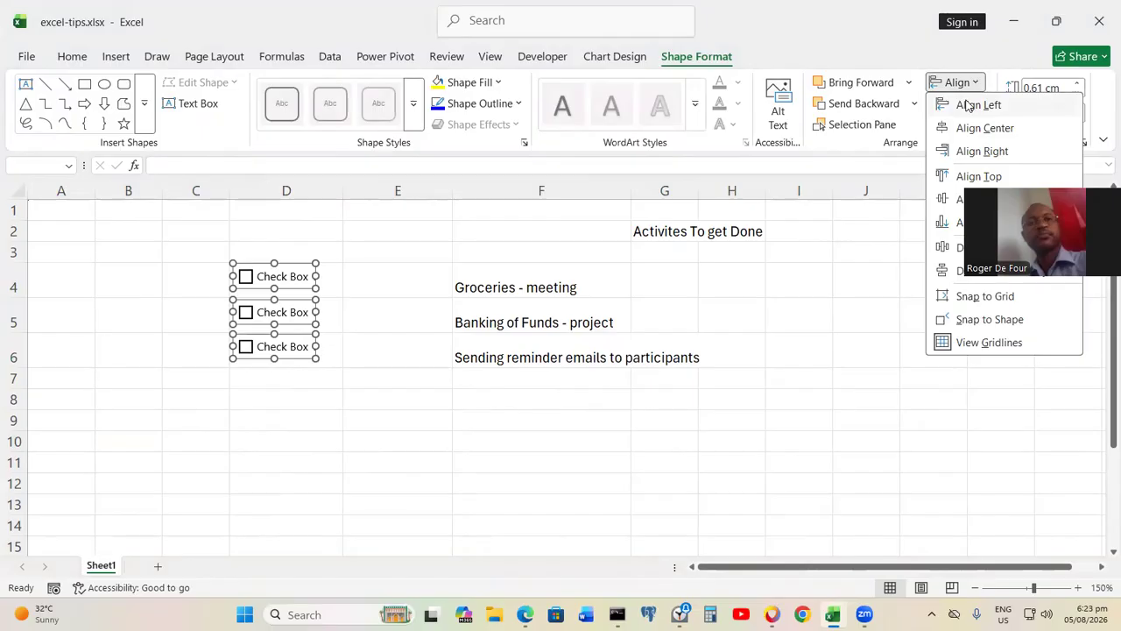
{"action": "left_click", "coordinate": [967, 105]}
{"action": "left_click", "coordinate": [669, 418]}
Middle-align the activities in F4:F6 vertically with left horizontal alignment, and widen column F to fit the longest activity
{"action": "left_click", "coordinate": [530, 297]}
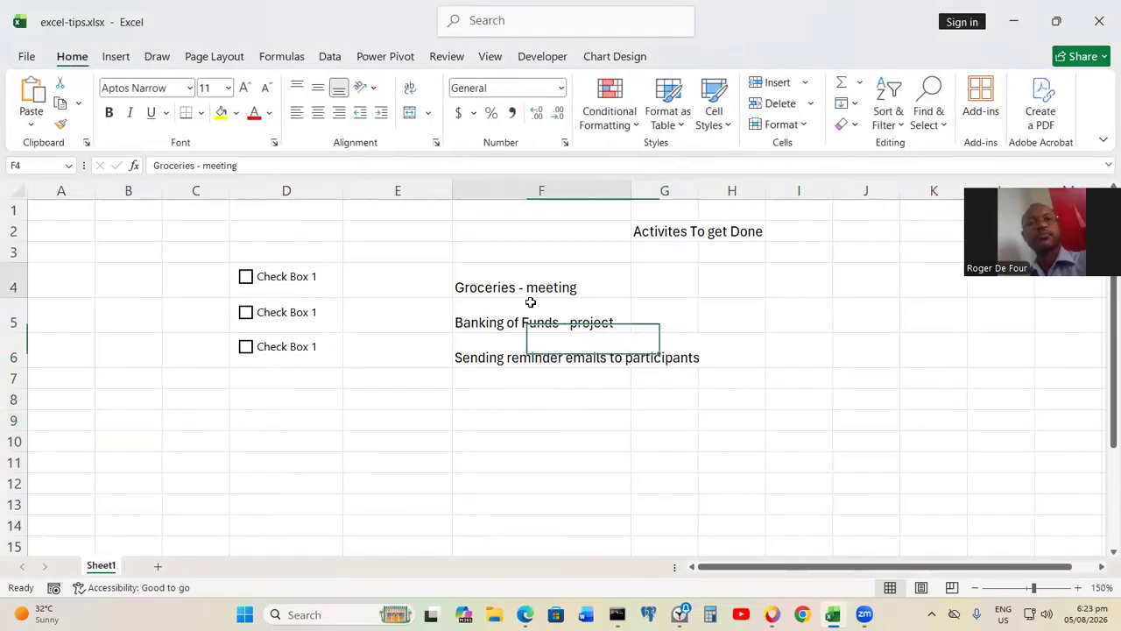
{"action": "left_click_drag", "start_coordinate": [530, 302], "coordinate": [535, 343]}
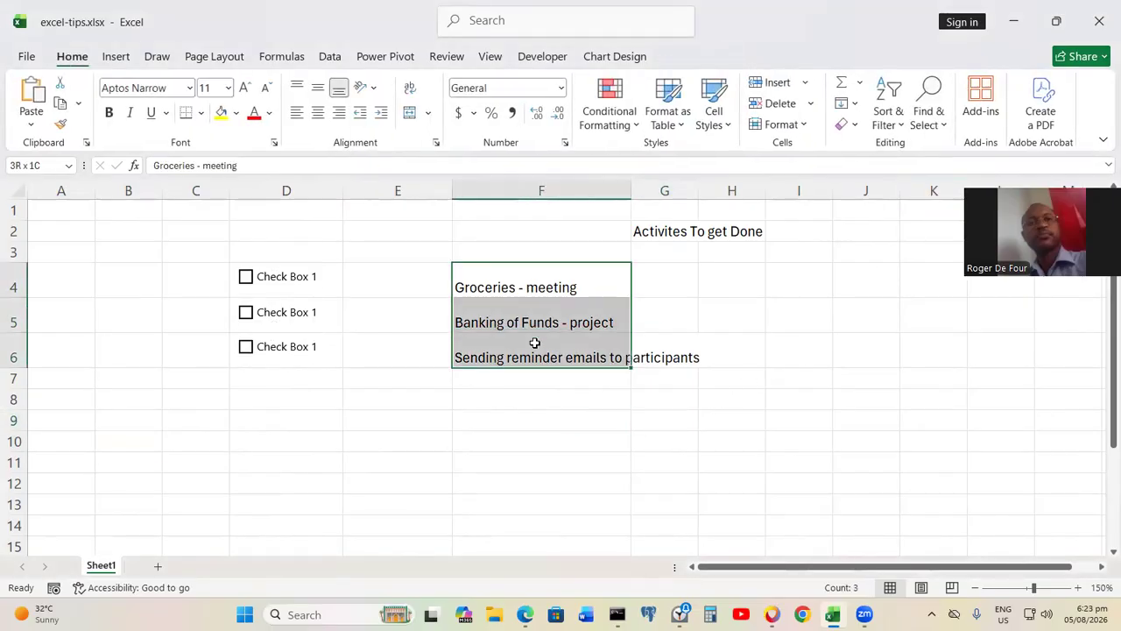
{"action": "left_click", "coordinate": [318, 114]}
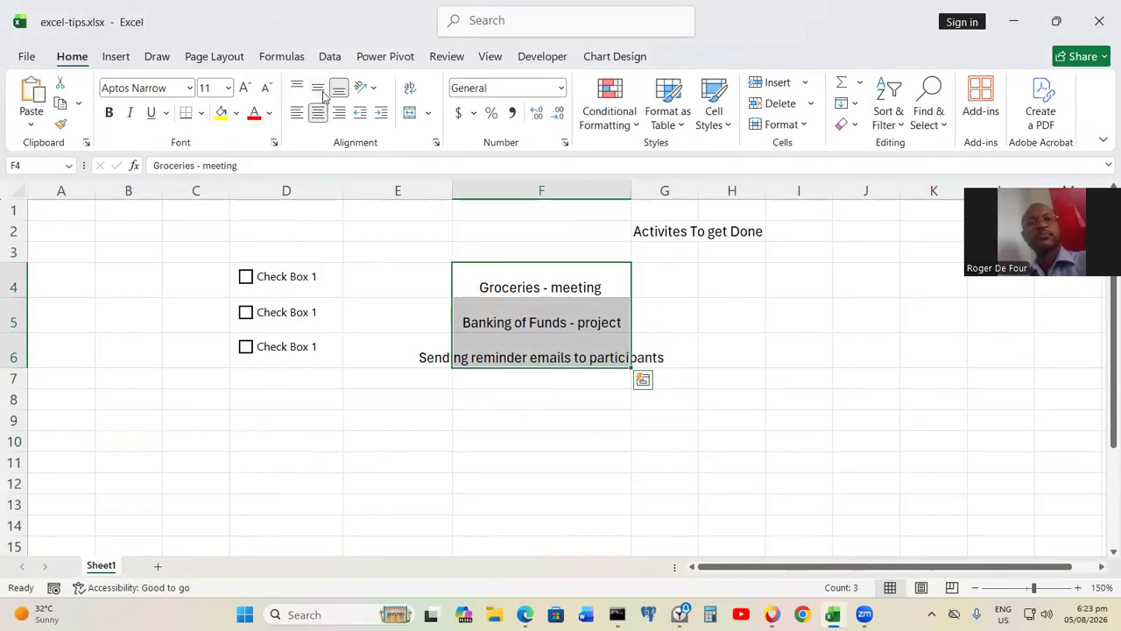
{"action": "left_click", "coordinate": [318, 87]}
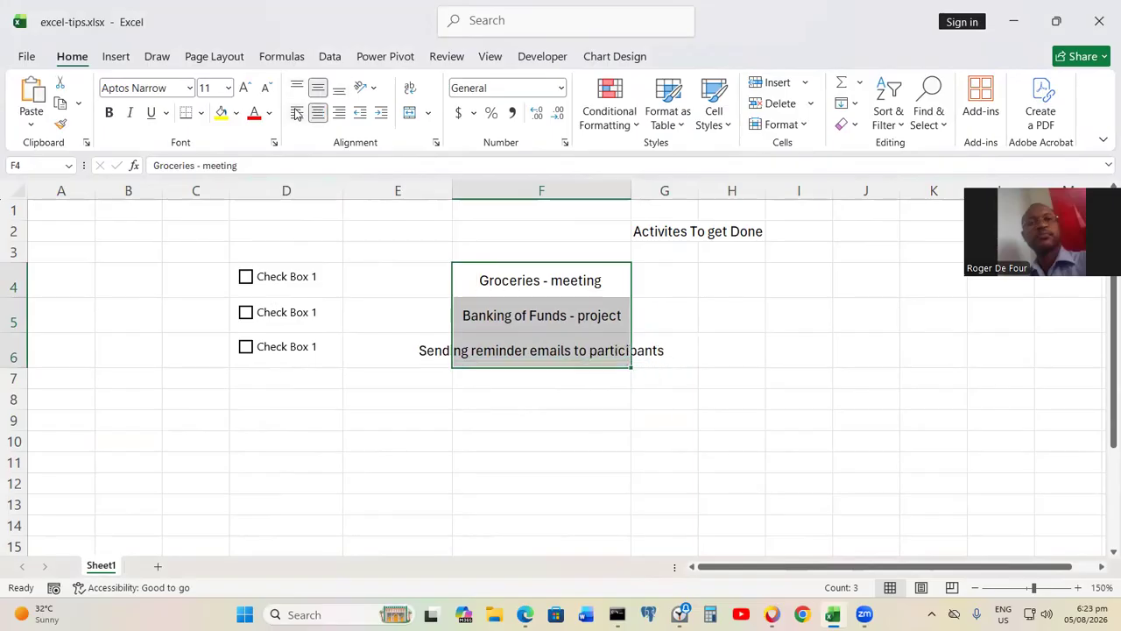
{"action": "left_click", "coordinate": [297, 113]}
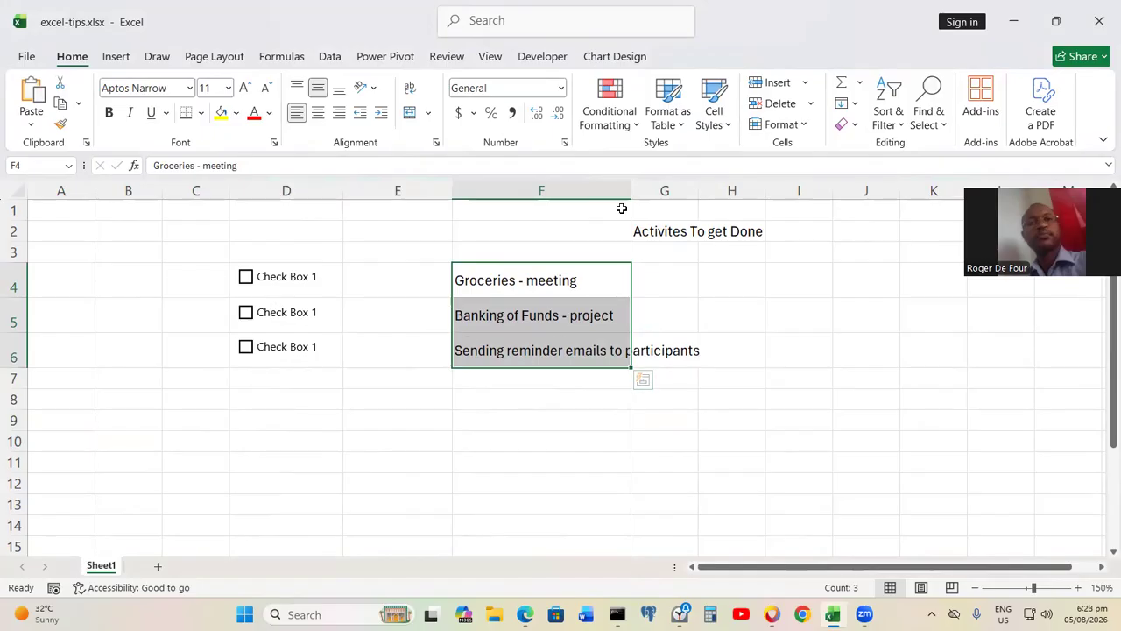
{"action": "left_click_drag", "start_coordinate": [632, 188], "coordinate": [717, 187]}
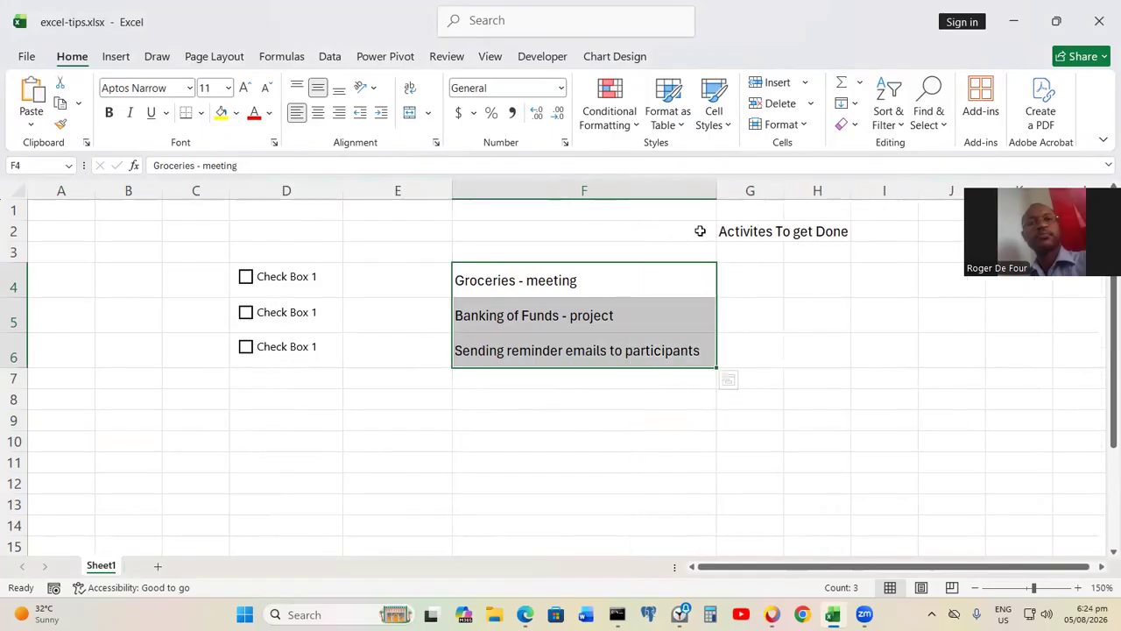
Move the "Activites To get Done" heading to D2 and merge and center it across D2:G2
{"action": "left_click", "coordinate": [726, 232]}
{"action": "left_click_drag", "start_coordinate": [739, 246], "coordinate": [330, 254]}
{"action": "left_click", "coordinate": [345, 275]}
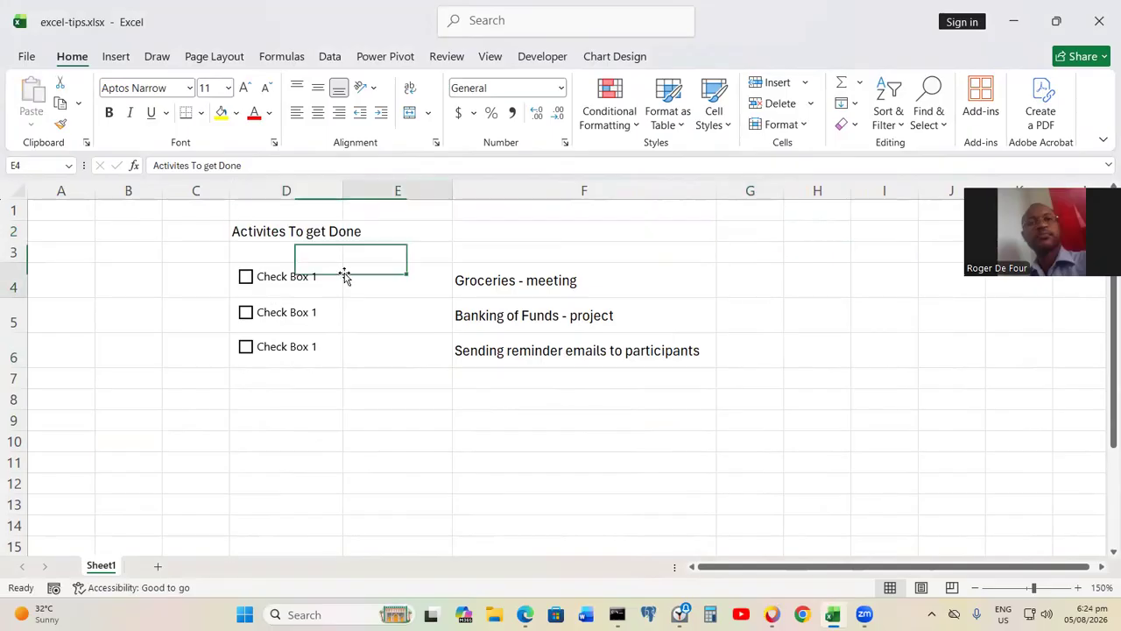
{"action": "left_click", "coordinate": [315, 231]}
{"action": "left_click", "coordinate": [718, 231], "text": "shift"}
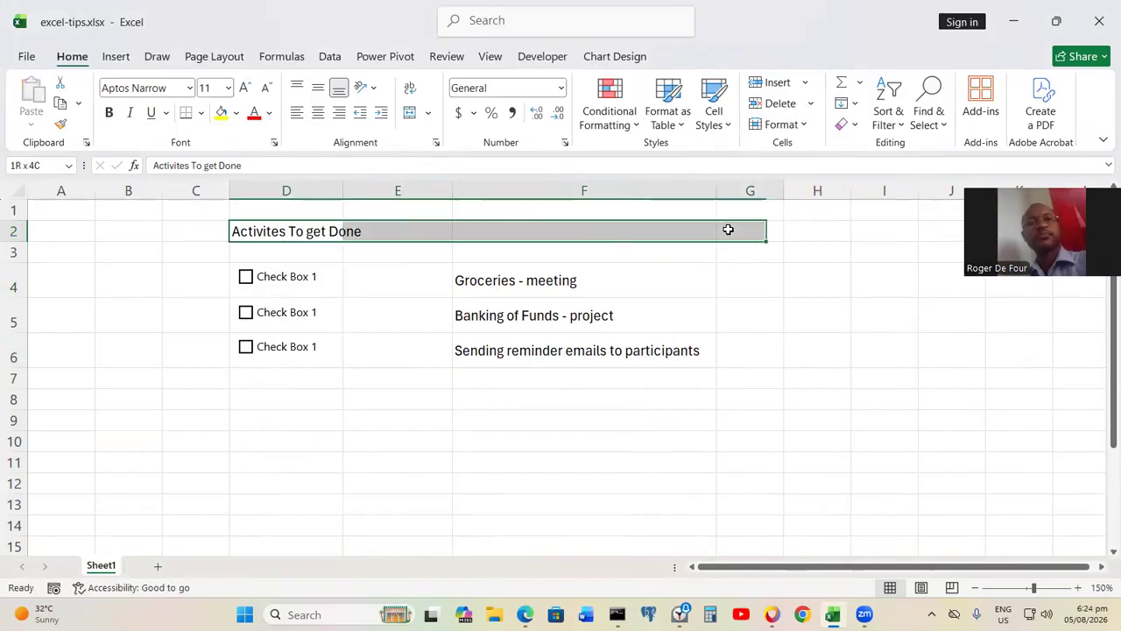
{"action": "left_click", "coordinate": [410, 114]}
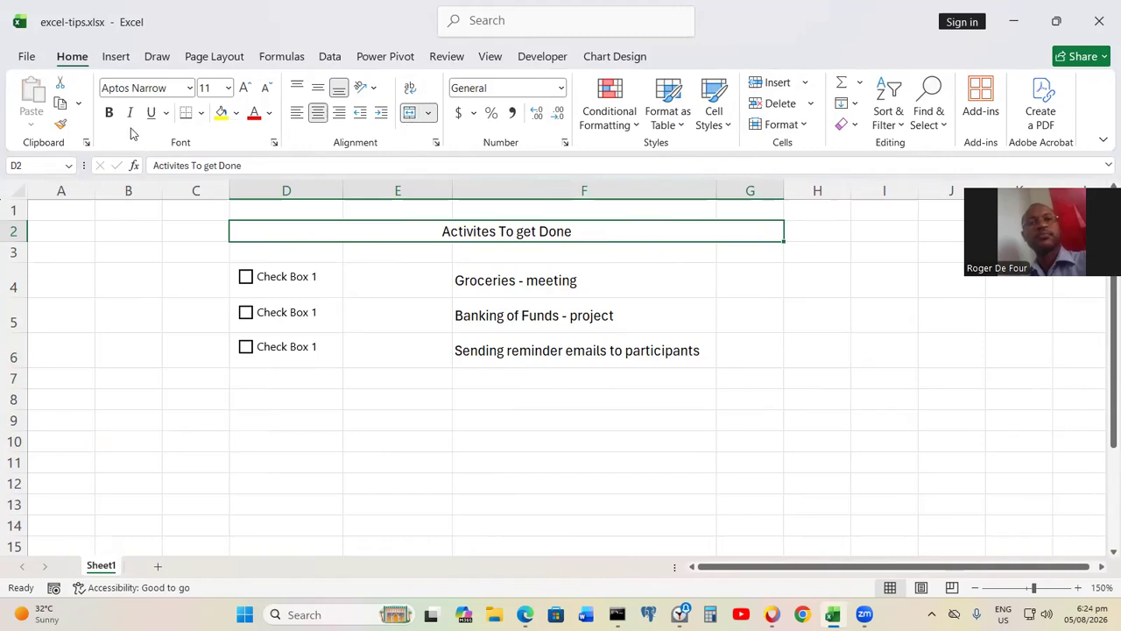
Format the merged heading in row 2 with a dark green fill and bold white text at size 14
{"action": "left_click", "coordinate": [236, 113]}
{"action": "left_click", "coordinate": [438, 311]}
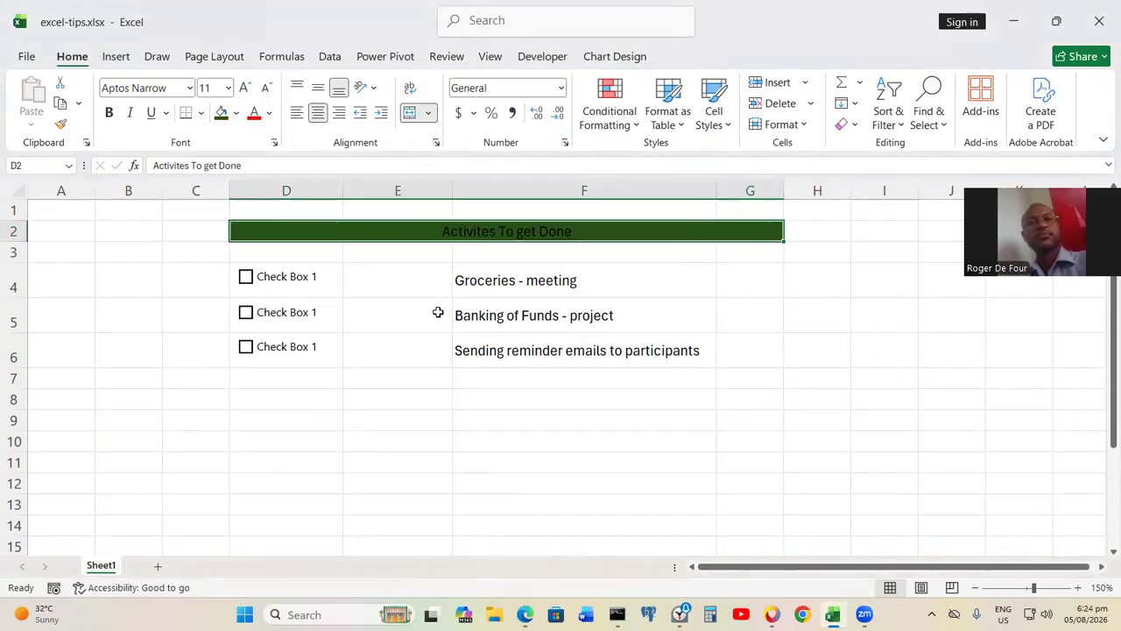
{"action": "left_click", "coordinate": [270, 113]}
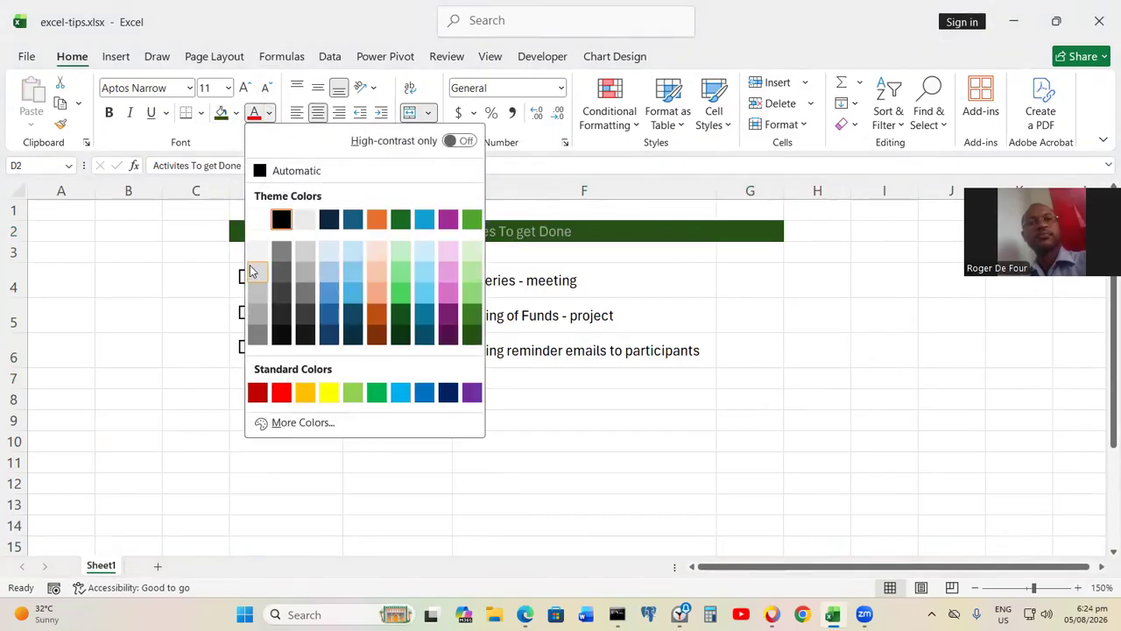
{"action": "left_click", "coordinate": [258, 219]}
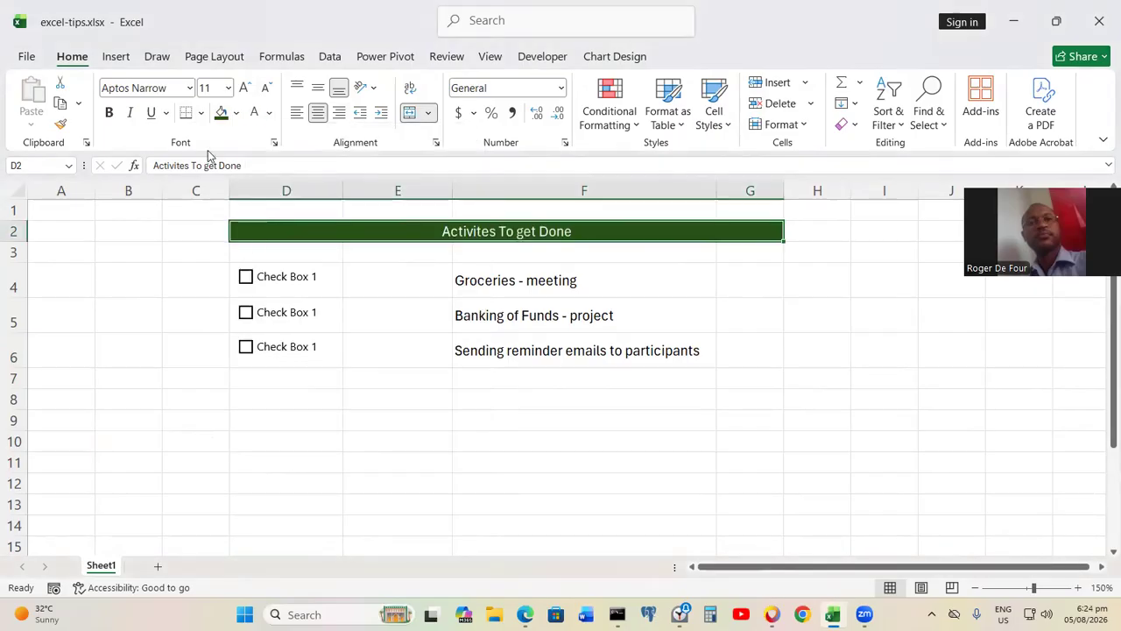
{"action": "left_click", "coordinate": [109, 113]}
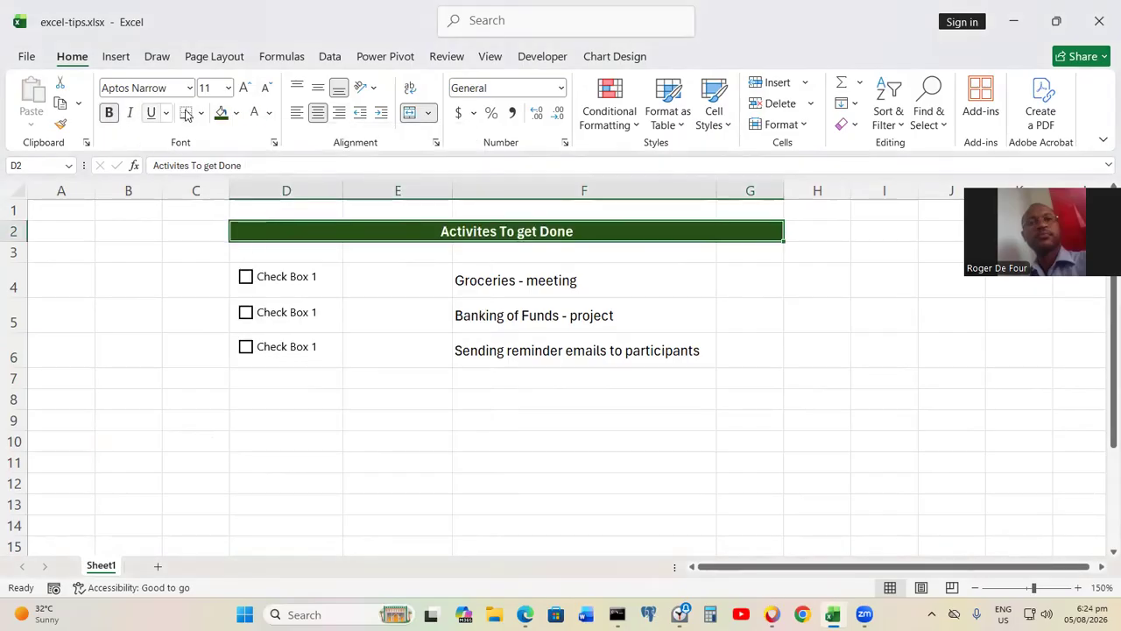
{"action": "left_click", "coordinate": [244, 88]}
{"action": "left_click", "coordinate": [245, 88]}
Tick the check box beside "Groceries - meeting"
{"action": "left_click", "coordinate": [292, 284]}
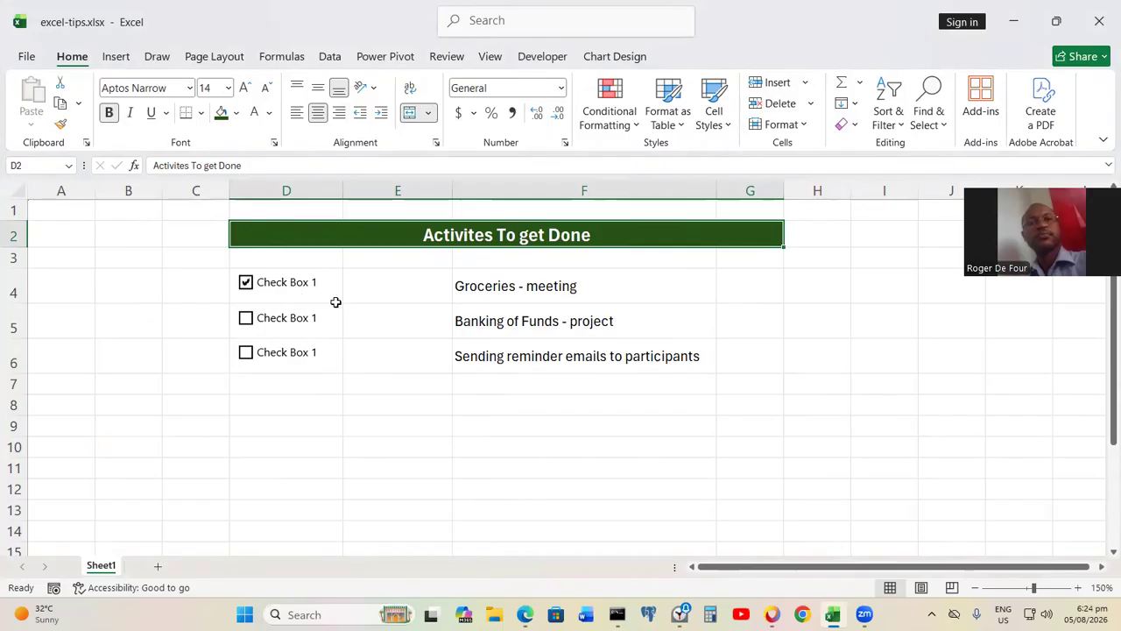
{"action": "left_click", "coordinate": [455, 385]}
{"action": "left_click", "coordinate": [398, 345]}
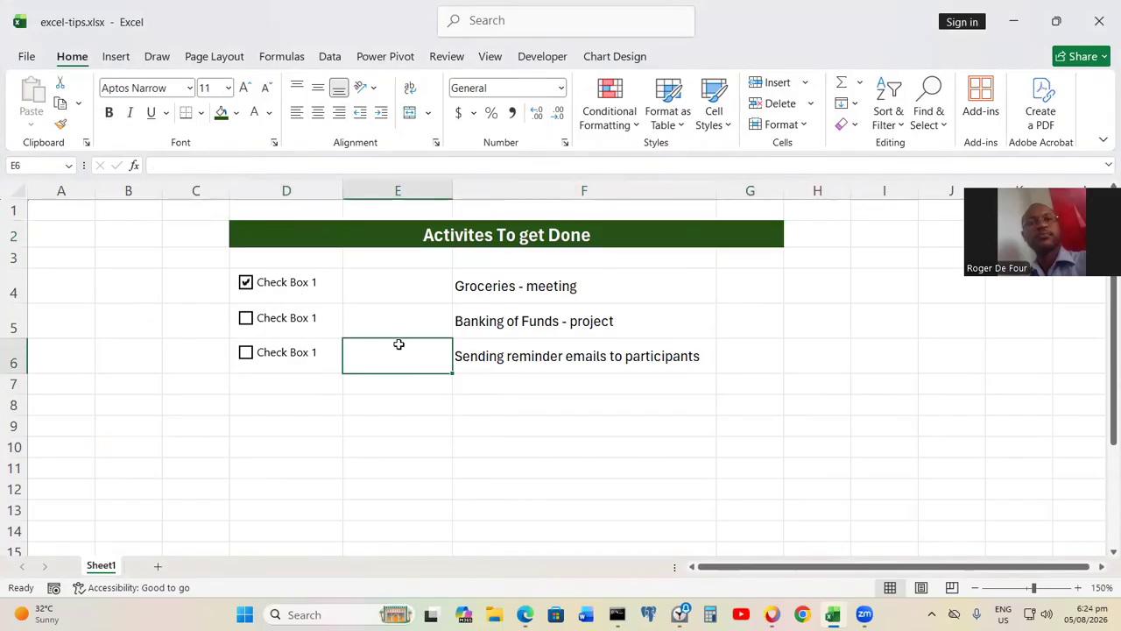
Replace the label of the check box beside "Groceries - meeting" with a person's full name
{"action": "right_click", "coordinate": [284, 278]}
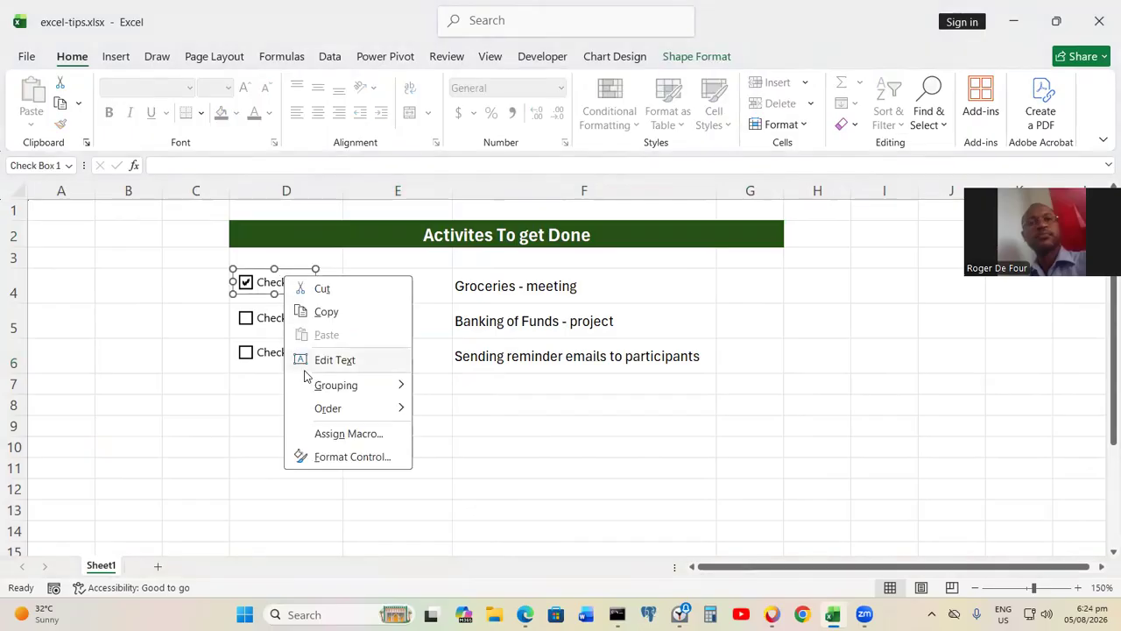
{"action": "left_click", "coordinate": [340, 359]}
{"action": "left_click_drag", "start_coordinate": [253, 282], "coordinate": [320, 280]}
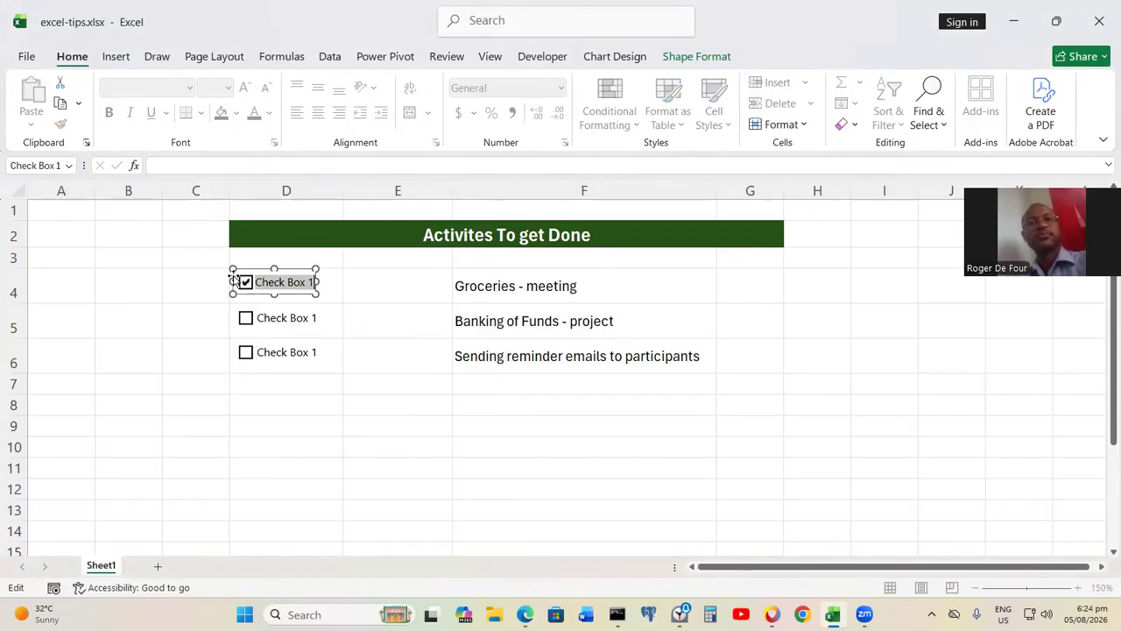
{"action": "key", "text": "BackSpace"}
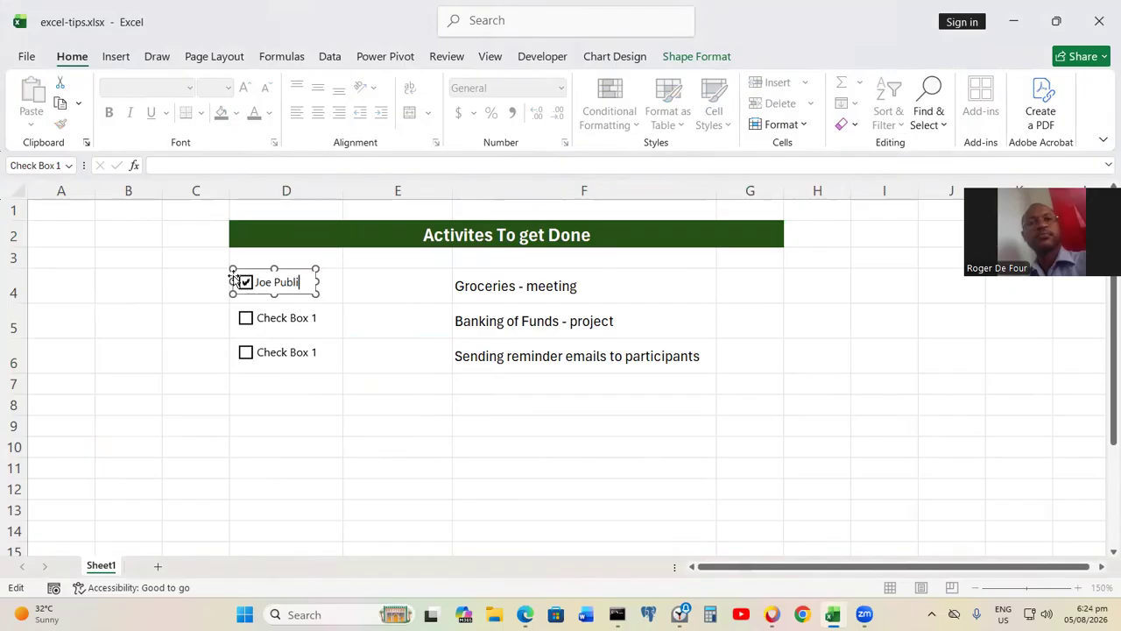
Replace the label of the check box beside "Banking of Funds - project" with a second person's full name
{"action": "right_click", "coordinate": [277, 324]}
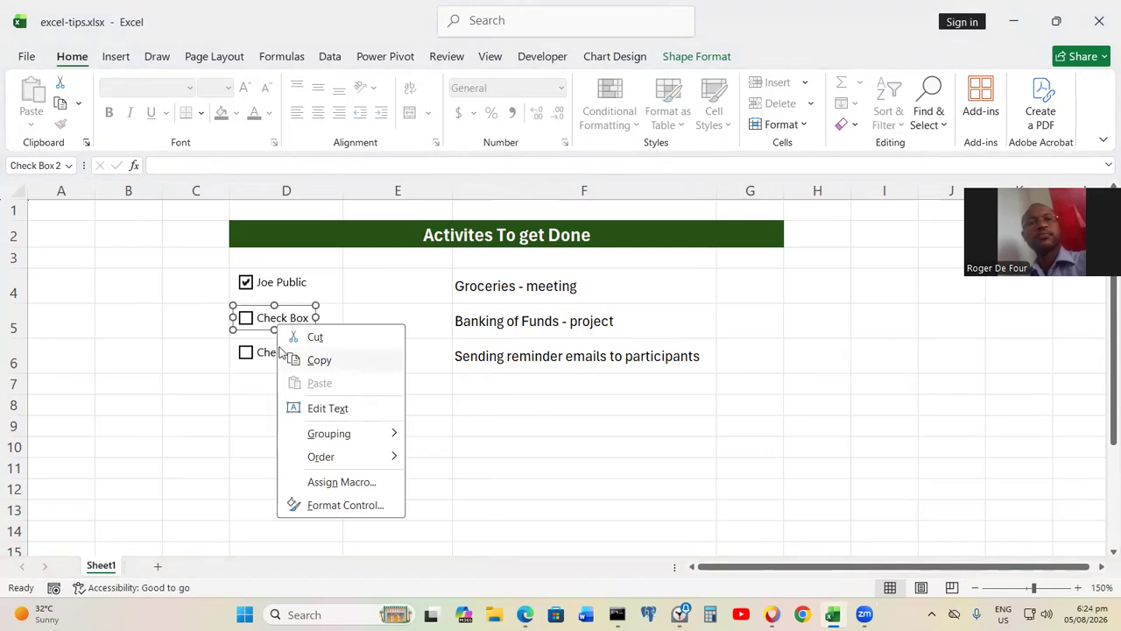
{"action": "left_click", "coordinate": [338, 408]}
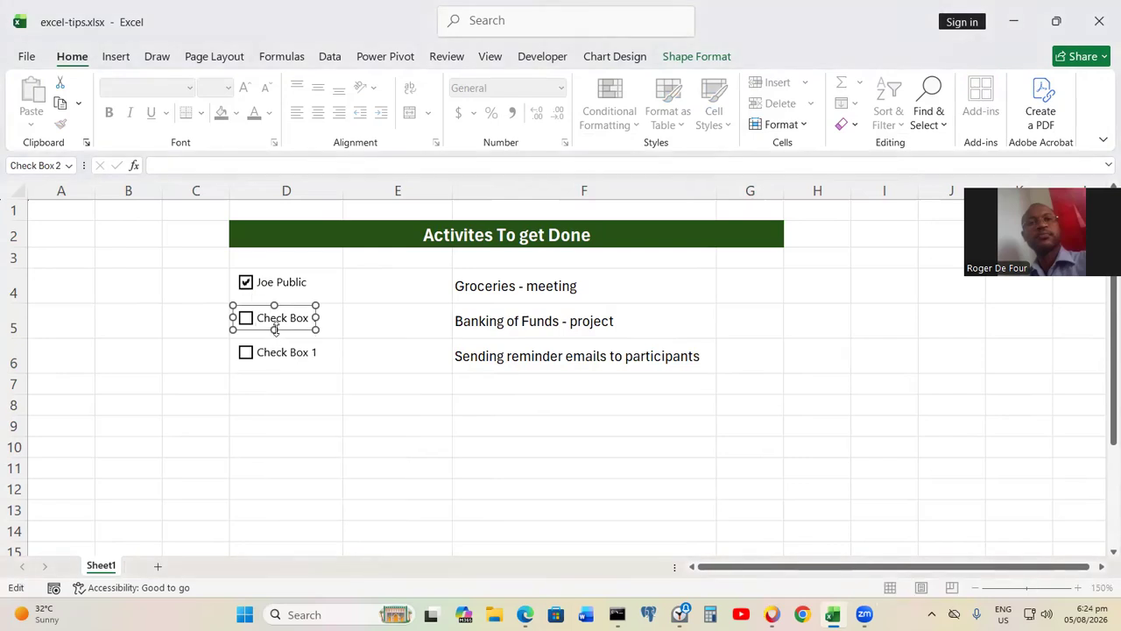
{"action": "key", "text": "ctrl+a"}
{"action": "key", "text": "BackSpace"}
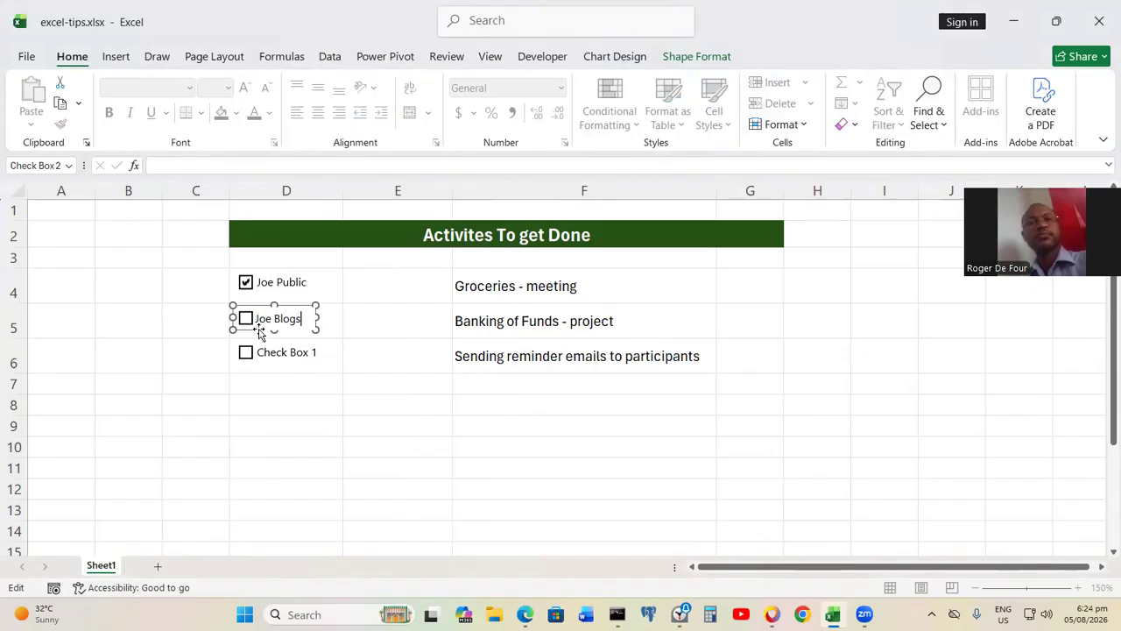
{"action": "left_click", "coordinate": [250, 386]}
Replace the label of the check box beside "Sending reminder emails to participants" with a third person's full name
{"action": "right_click", "coordinate": [272, 351]}
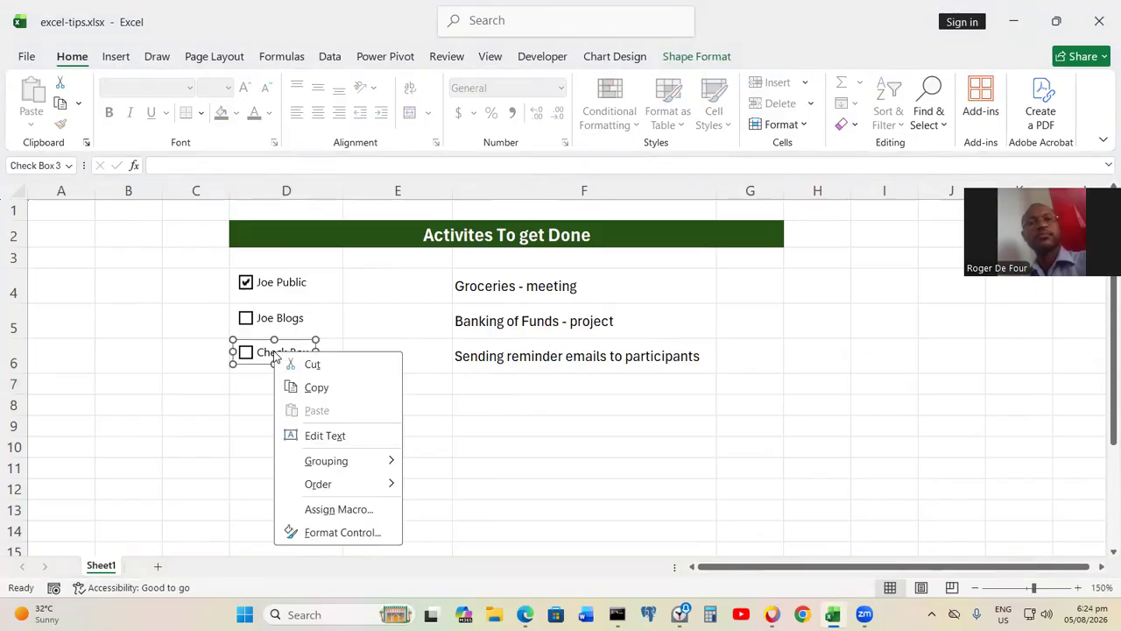
{"action": "left_click", "coordinate": [331, 435]}
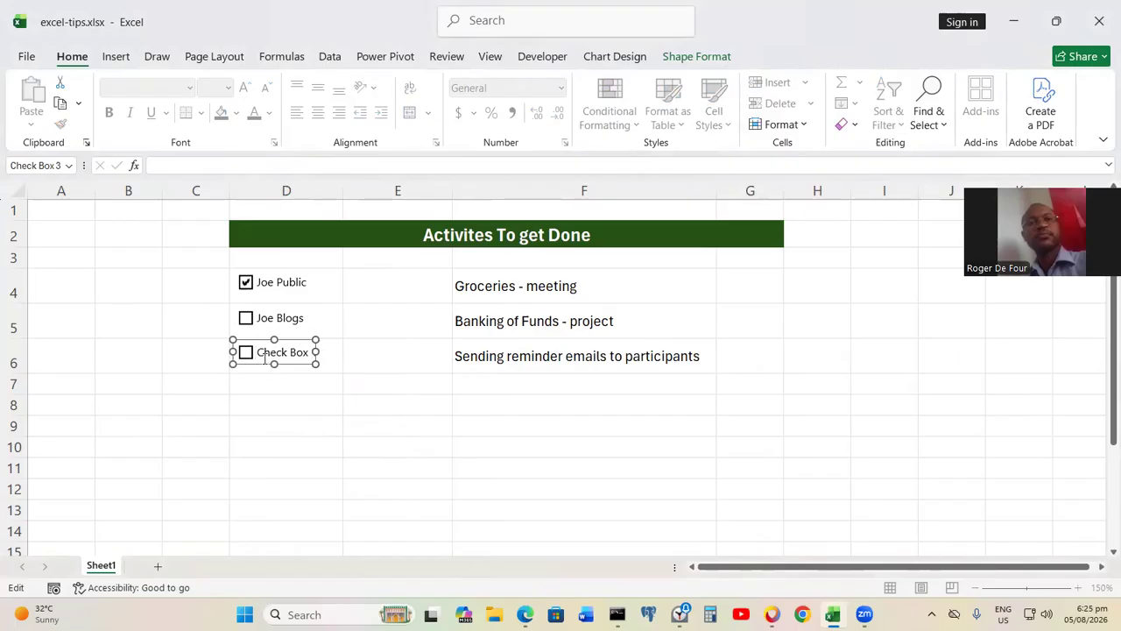
{"action": "key", "text": "BackSpace"}
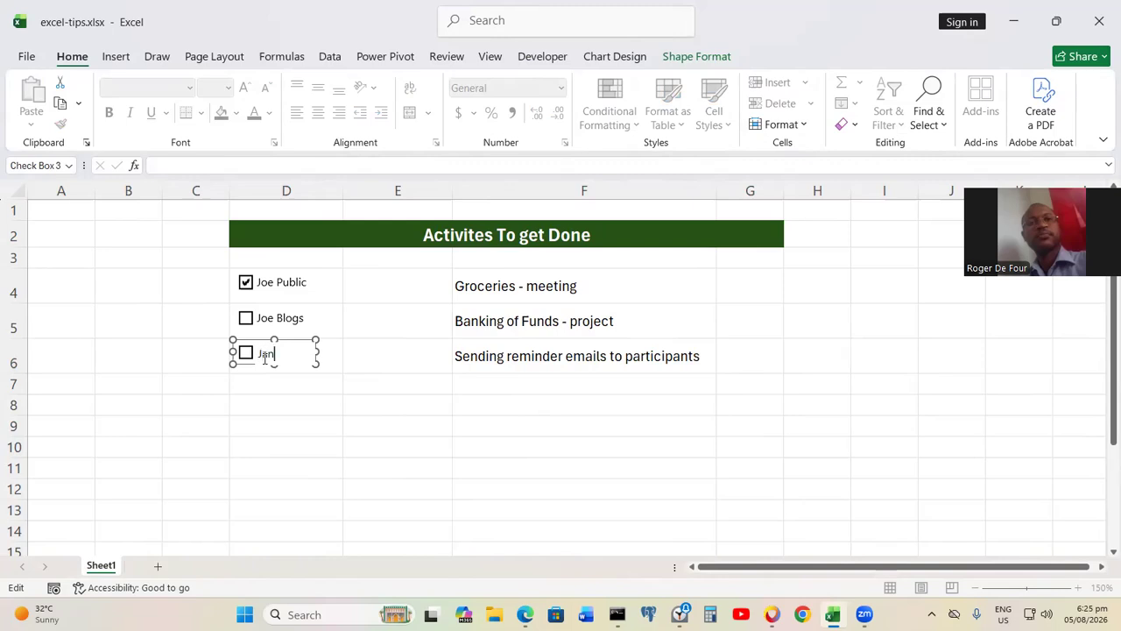
{"action": "type", "text": "oe"}
{"action": "left_click", "coordinate": [422, 423]}
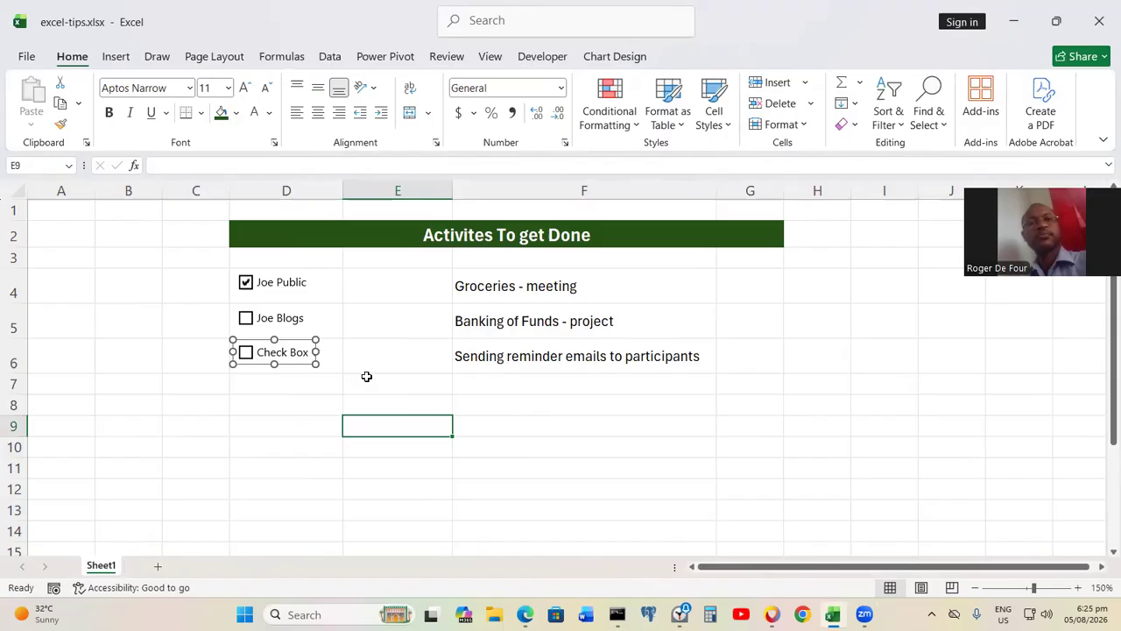
Clear the check box beside "Groceries - meeting" and link it to cell $E$4
{"action": "left_click", "coordinate": [246, 282]}
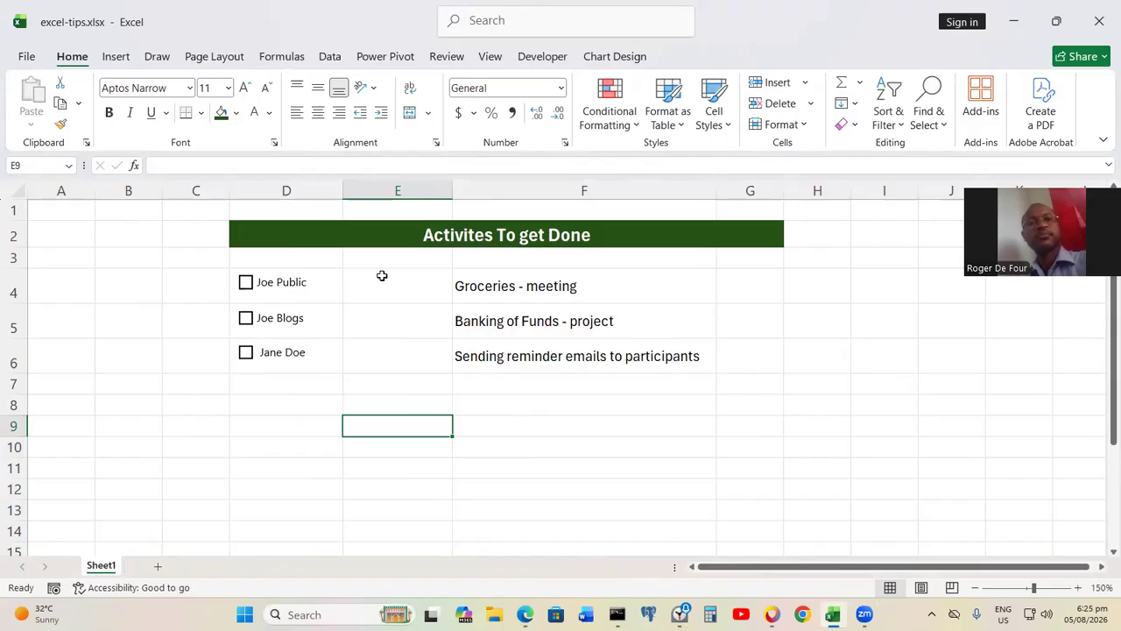
{"action": "right_click", "coordinate": [292, 279]}
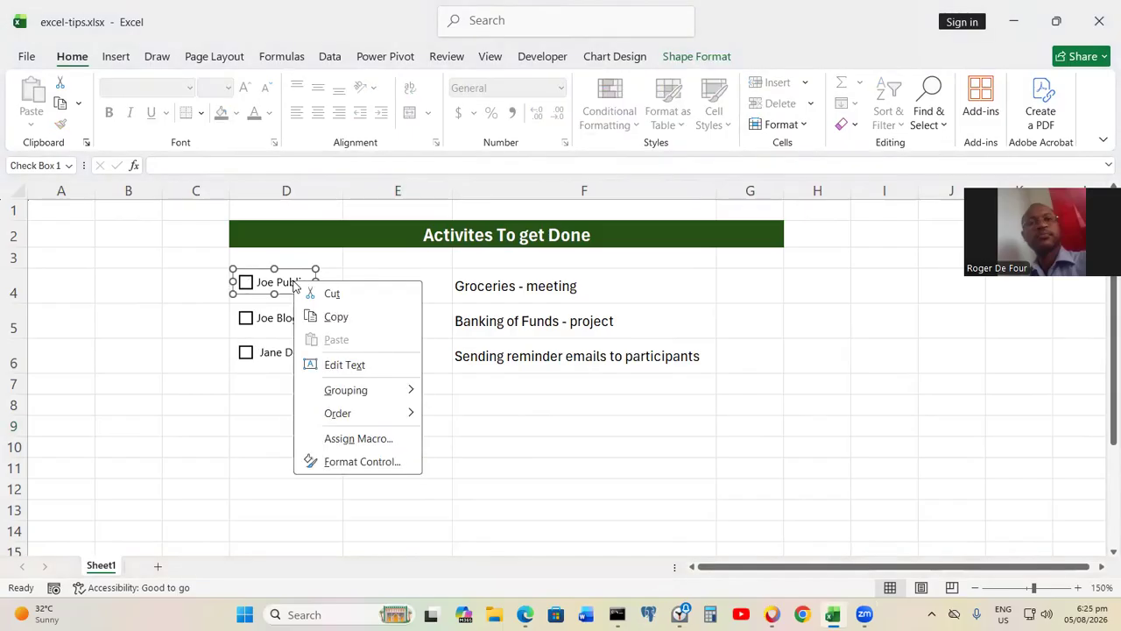
{"action": "left_click", "coordinate": [350, 462]}
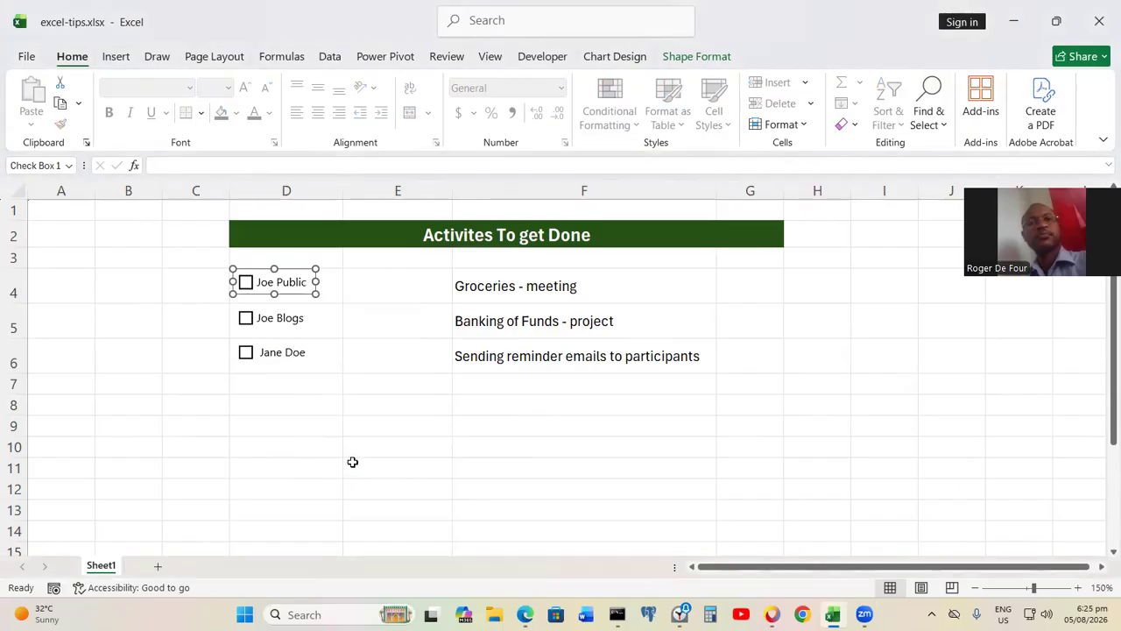
{"action": "left_click", "coordinate": [559, 266]}
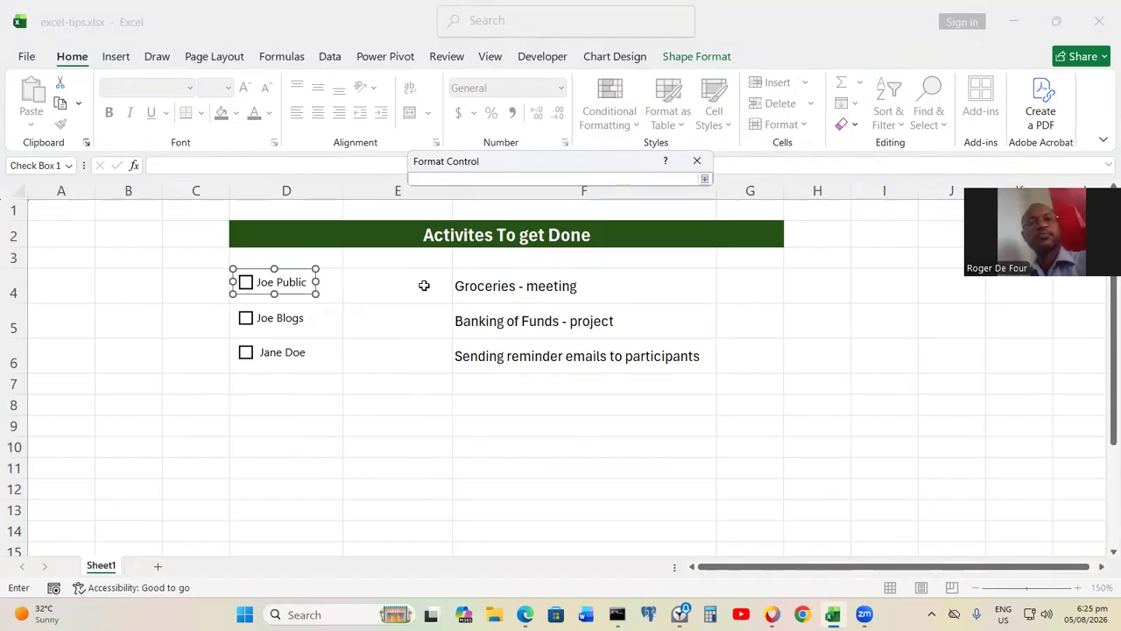
{"action": "left_click", "coordinate": [424, 284]}
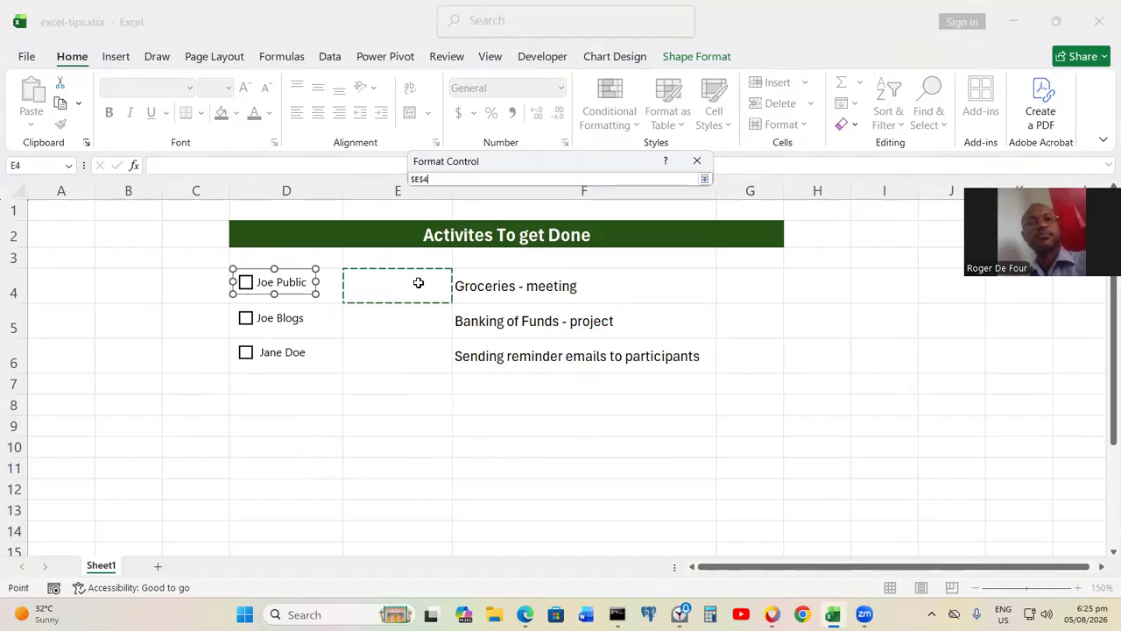
{"action": "left_click", "coordinate": [704, 179]}
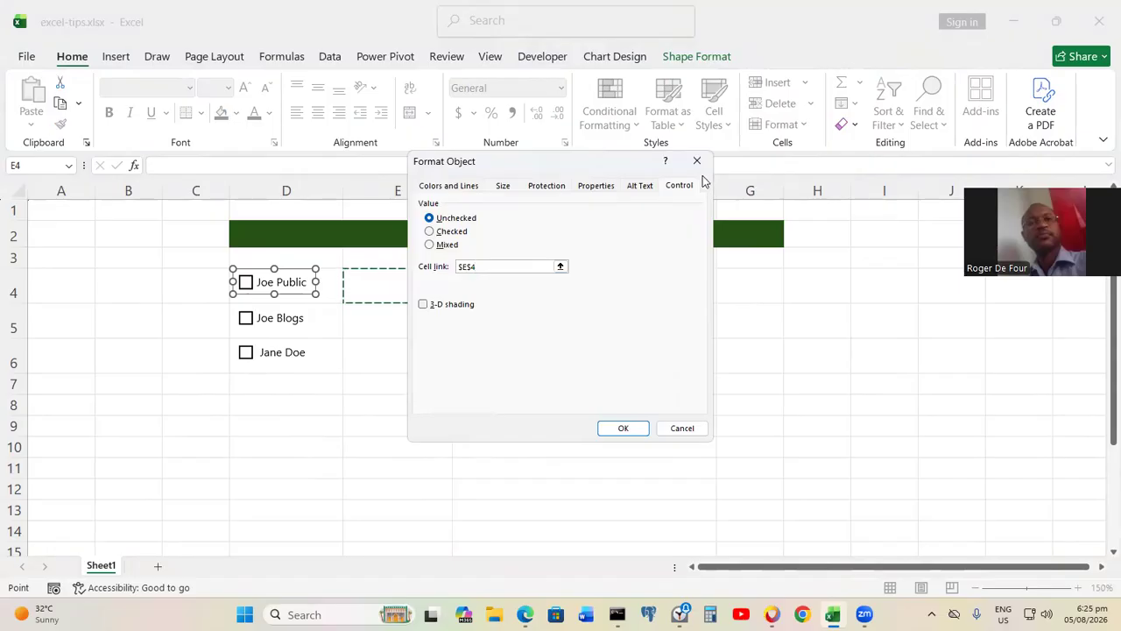
{"action": "left_click", "coordinate": [623, 428]}
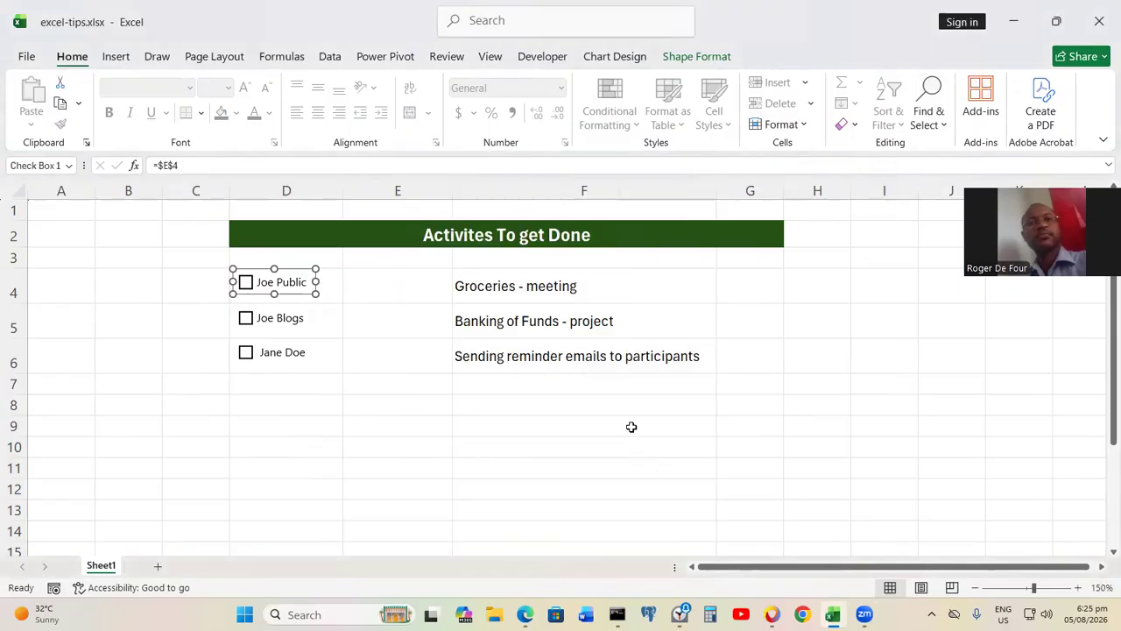
Test the cell link by ticking and clearing the check box beside "Groceries - meeting"
{"action": "left_click", "coordinate": [225, 284]}
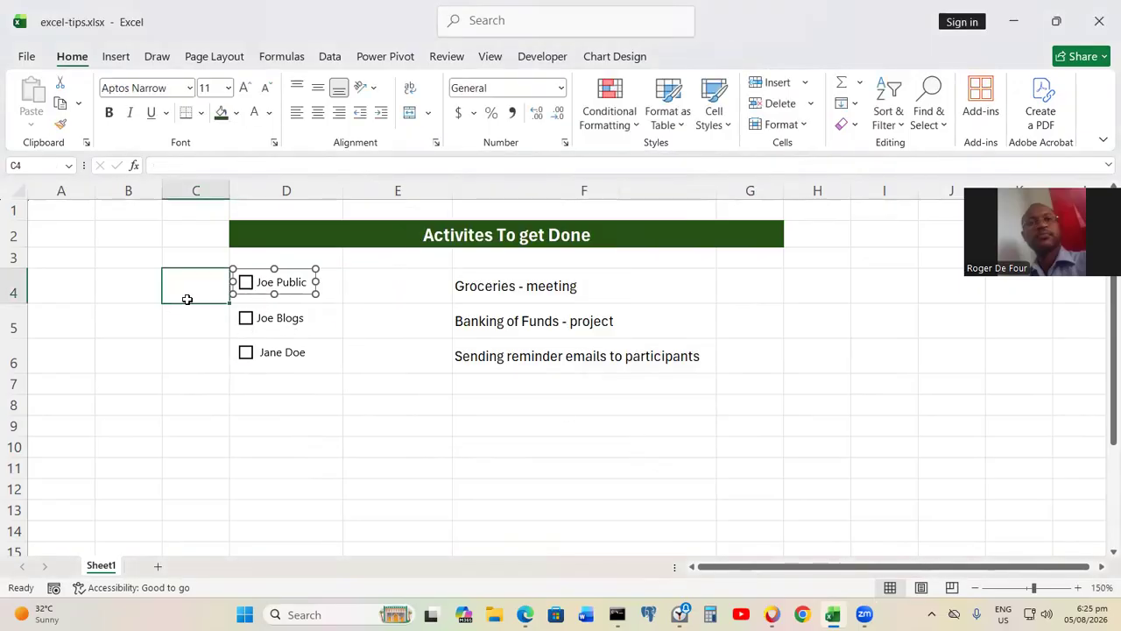
{"action": "left_click", "coordinate": [246, 283]}
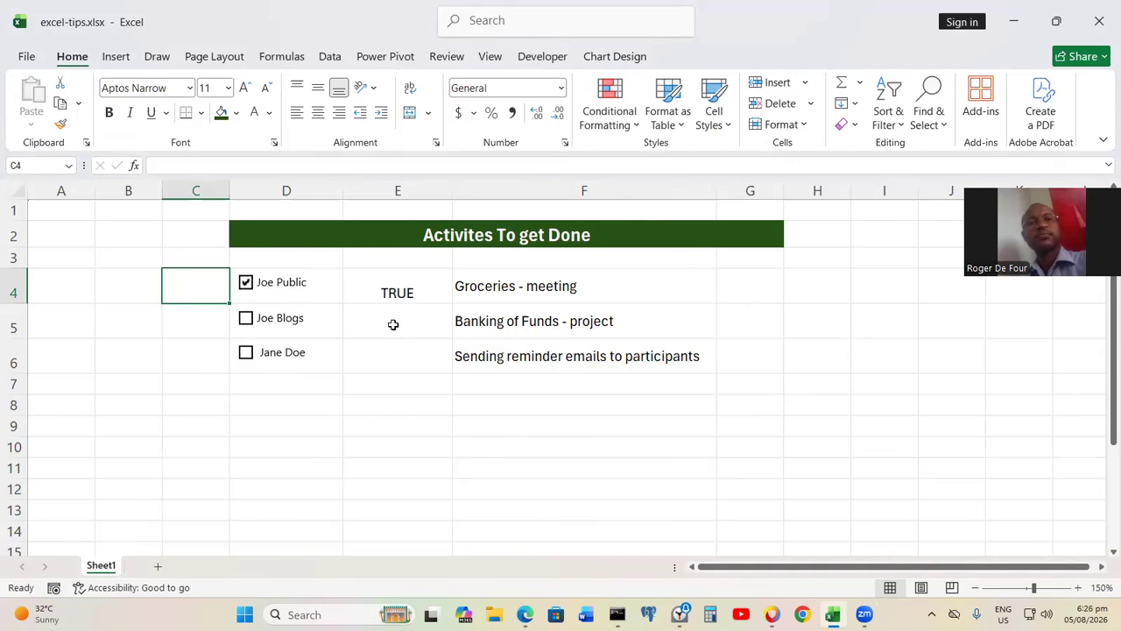
{"action": "left_click", "coordinate": [246, 282]}
Apply the white font colour to the linked value in cell E4
{"action": "left_click", "coordinate": [187, 368]}
{"action": "left_click", "coordinate": [371, 293]}
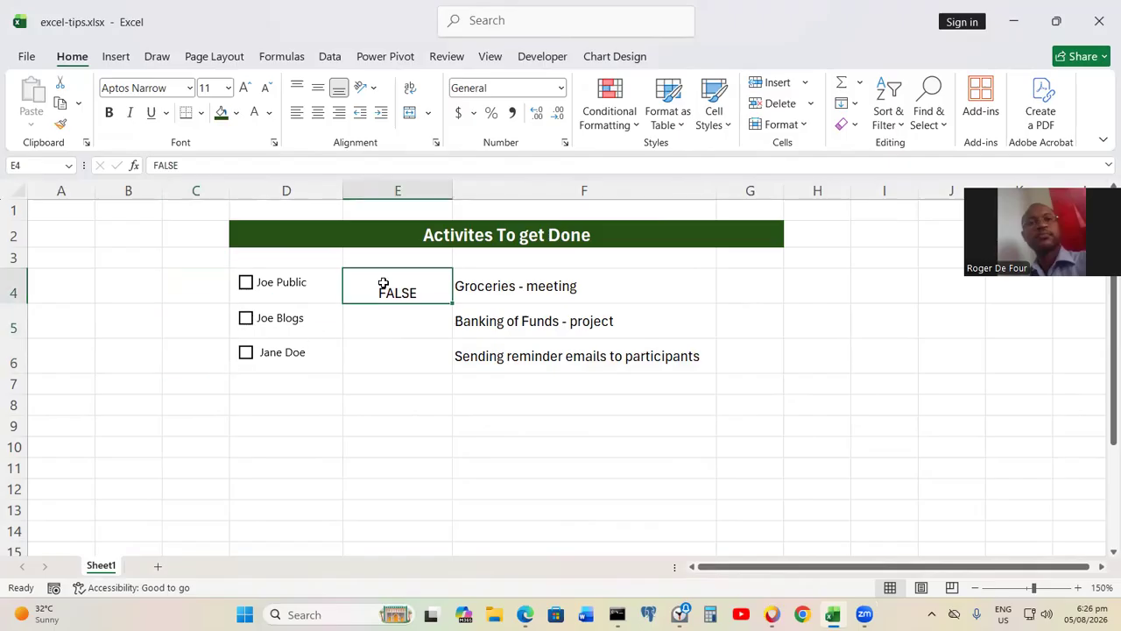
{"action": "left_click", "coordinate": [256, 112]}
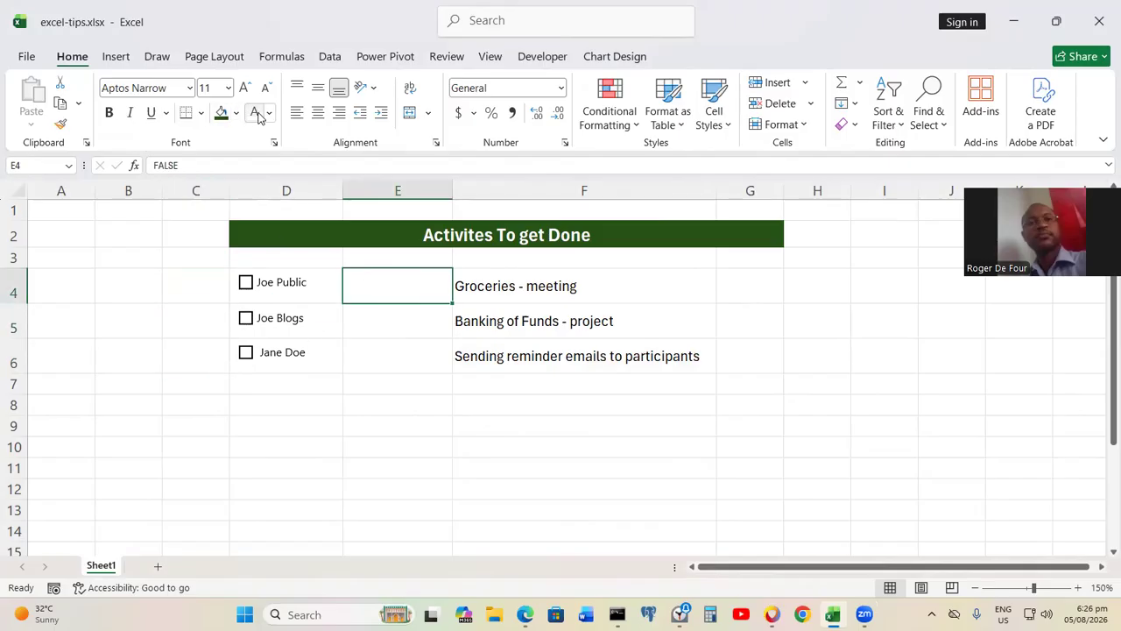
{"action": "left_click", "coordinate": [359, 344]}
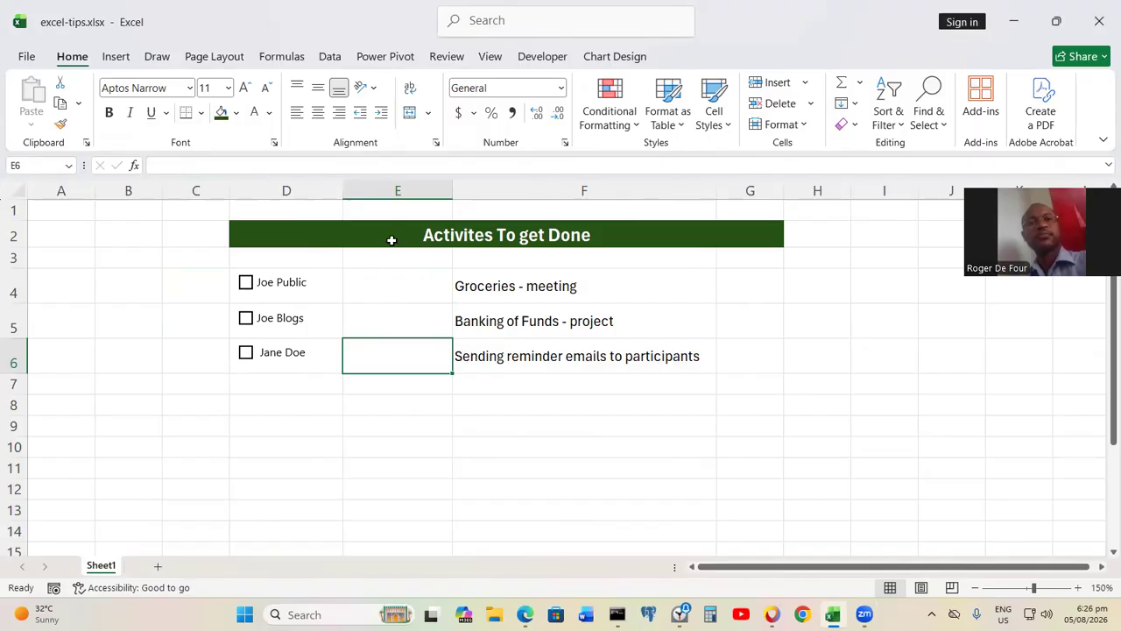
Hide column E, and restore it by unhiding across columns D to F
{"action": "left_click", "coordinate": [410, 187]}
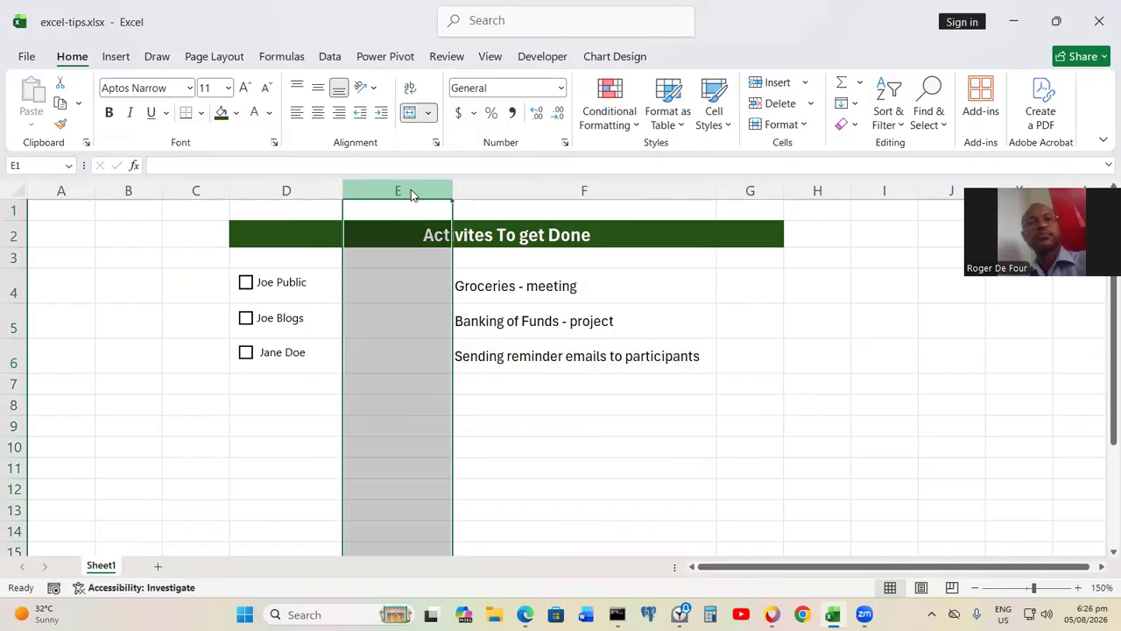
{"action": "right_click", "coordinate": [412, 189]}
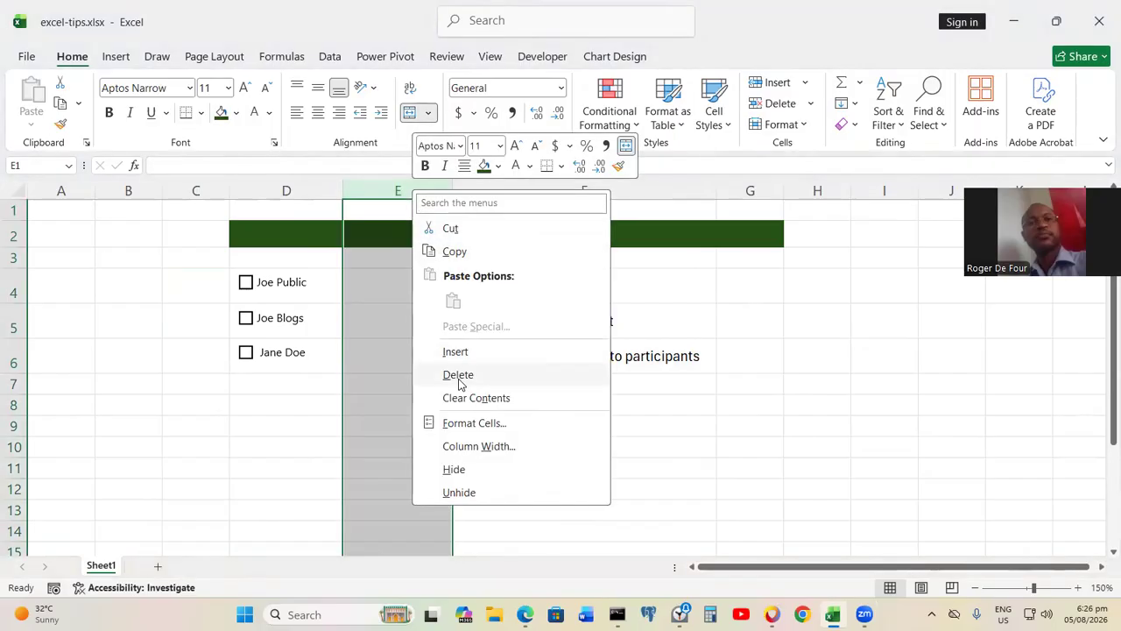
{"action": "left_click", "coordinate": [460, 469]}
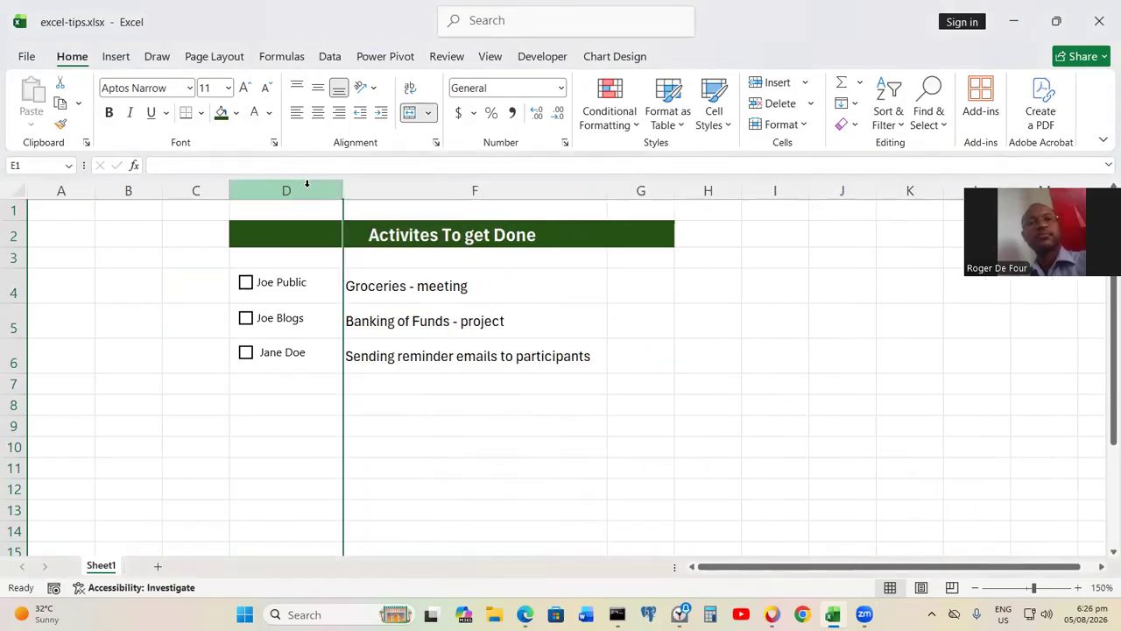
{"action": "left_click_drag", "start_coordinate": [306, 189], "coordinate": [373, 190]}
{"action": "right_click", "coordinate": [376, 193]}
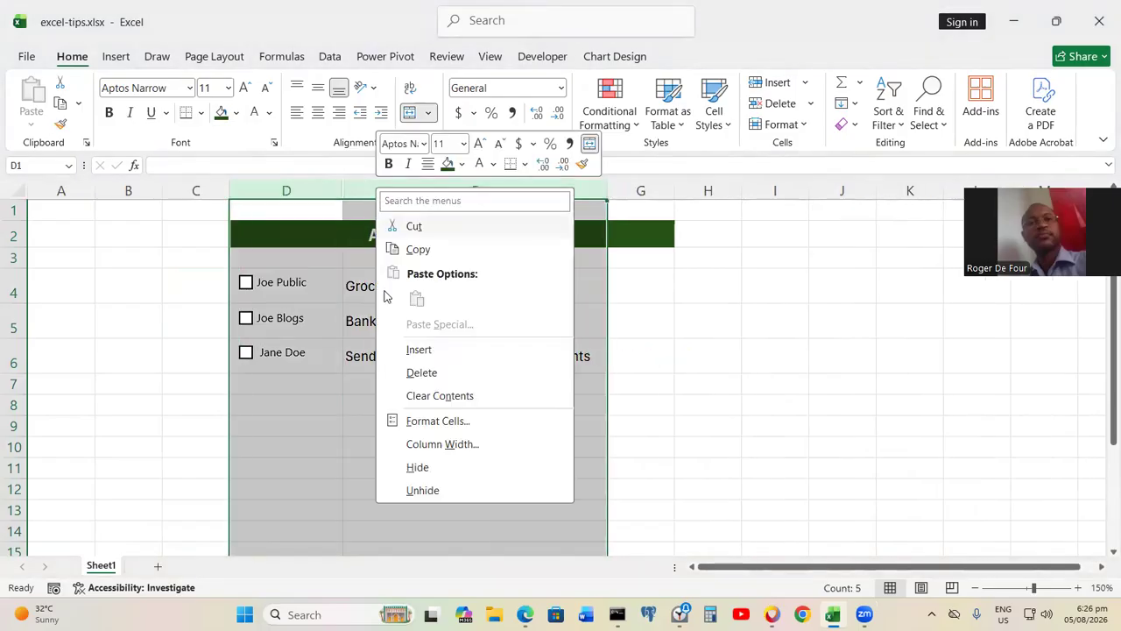
{"action": "left_click", "coordinate": [430, 489]}
{"action": "left_click", "coordinate": [408, 484]}
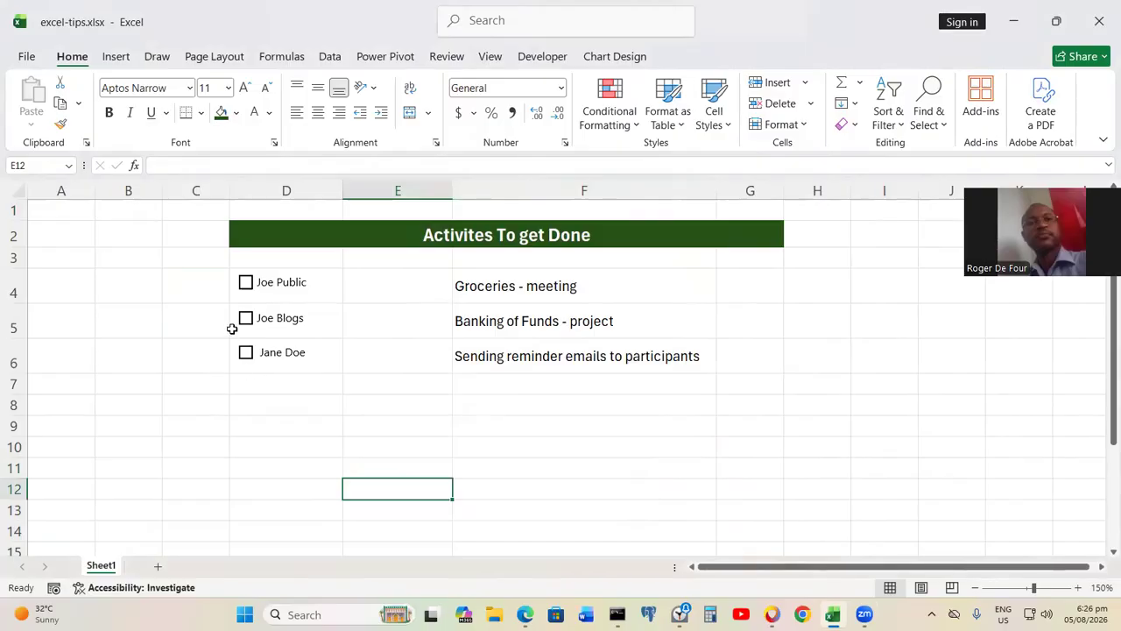
Link the check box beside "Banking of Funds - project" to cell $E$5
{"action": "left_click", "coordinate": [337, 320]}
{"action": "right_click", "coordinate": [295, 327]}
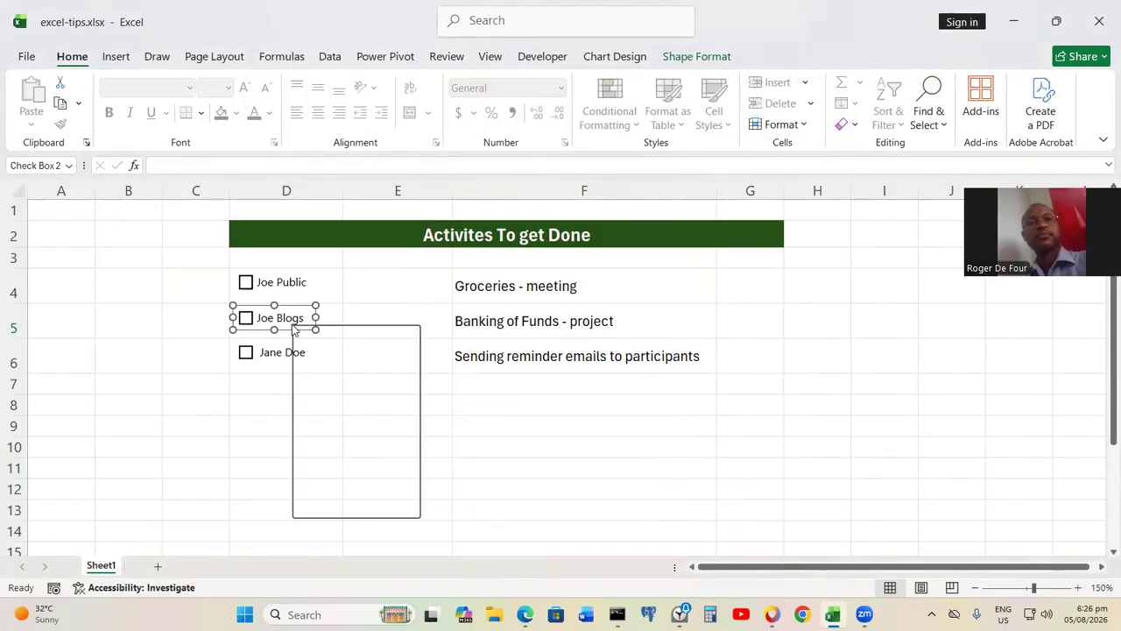
{"action": "left_click", "coordinate": [355, 506]}
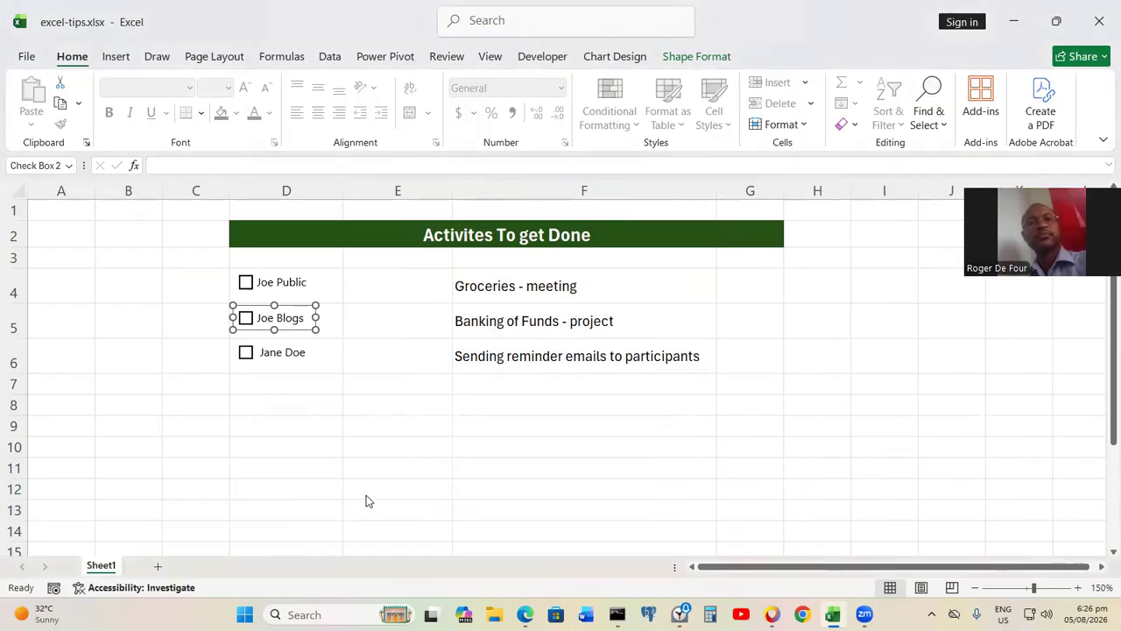
{"action": "left_click", "coordinate": [560, 266]}
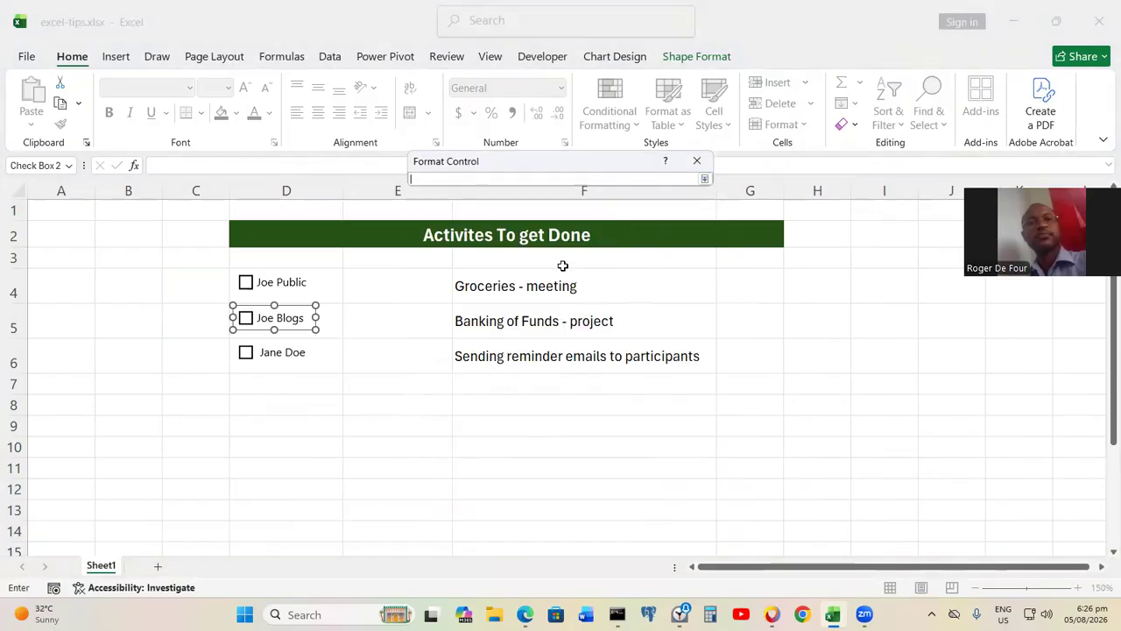
{"action": "left_click", "coordinate": [406, 326]}
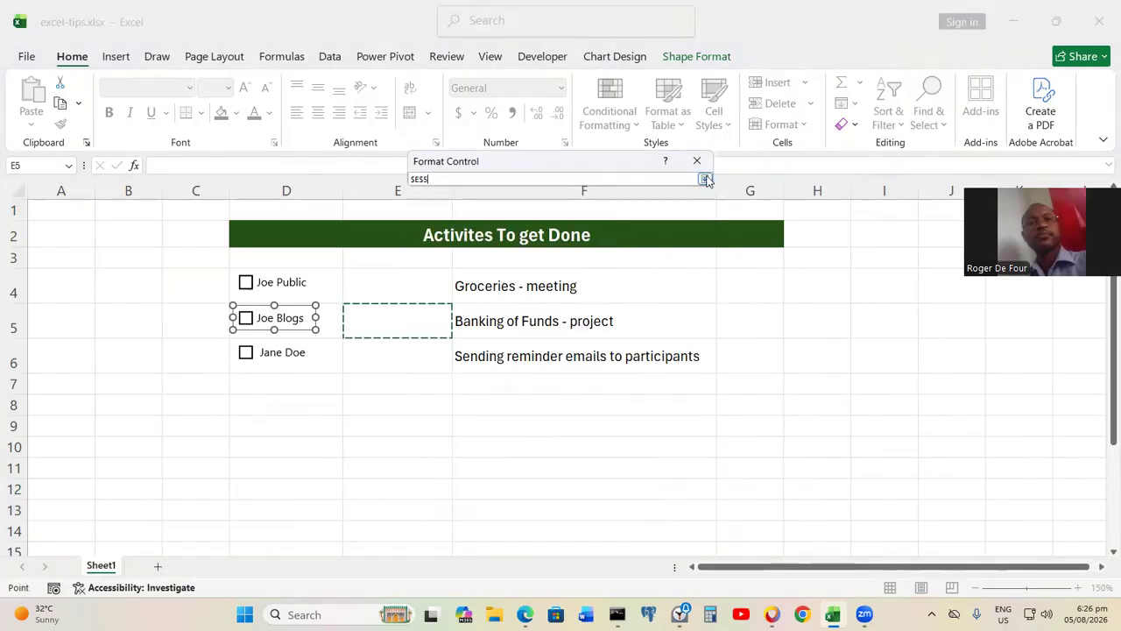
{"action": "key", "text": "Return"}
{"action": "left_click", "coordinate": [623, 428]}
{"action": "right_click", "coordinate": [299, 352]}
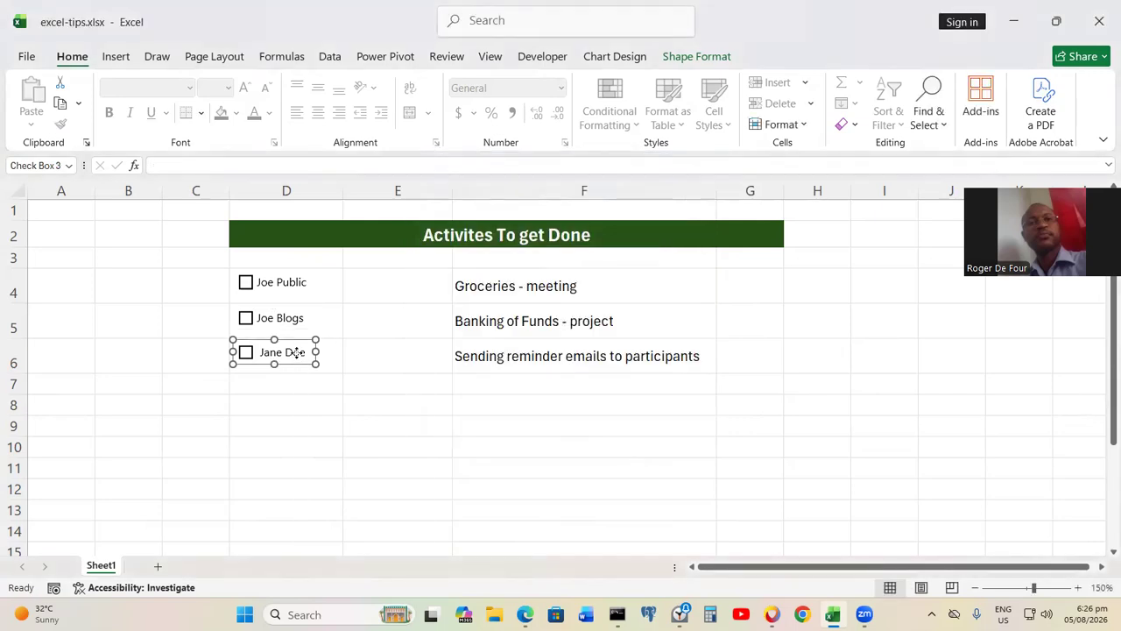
{"action": "left_click", "coordinate": [338, 436]}
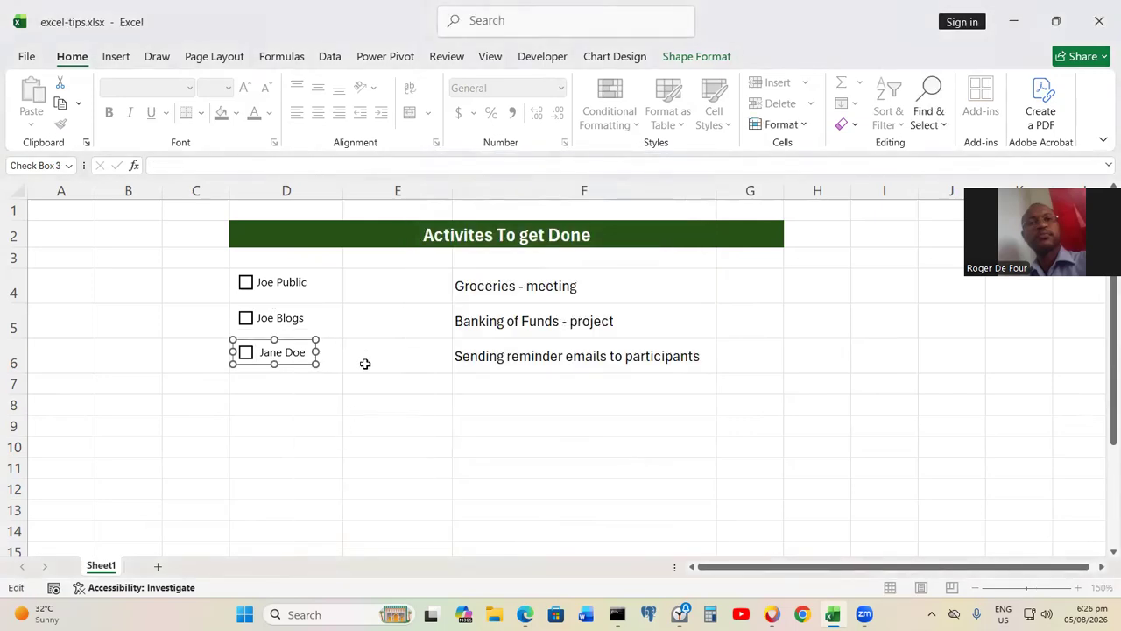
{"action": "left_click", "coordinate": [286, 378]}
{"action": "right_click", "coordinate": [288, 375]}
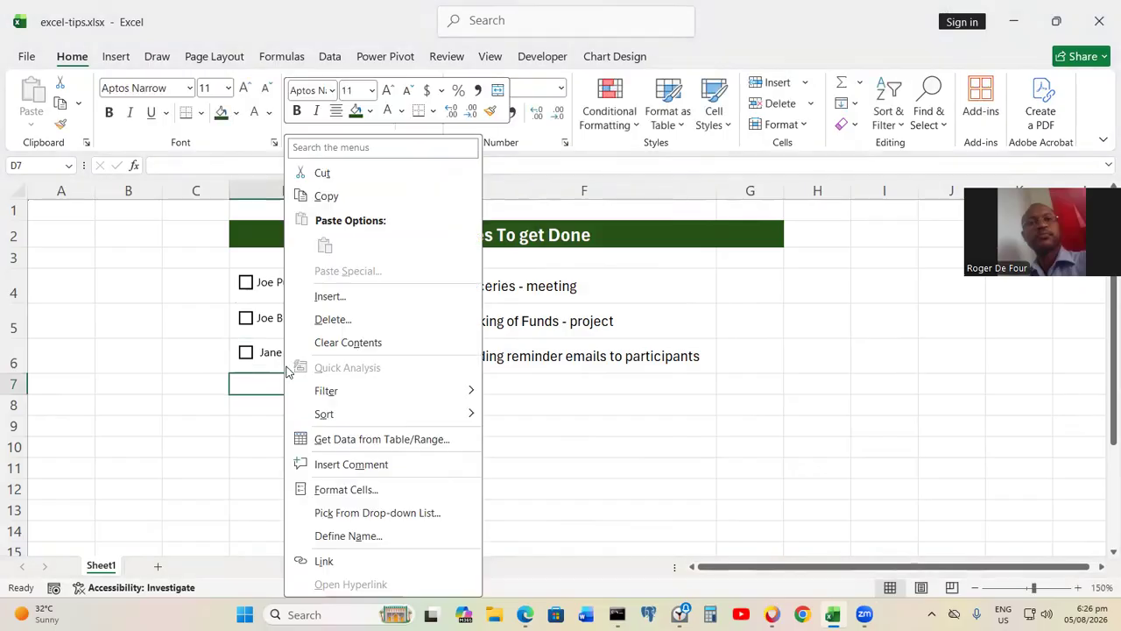
Link the check box beside "Sending reminder emails to participants" to cell $E$6
{"action": "right_click", "coordinate": [272, 356]}
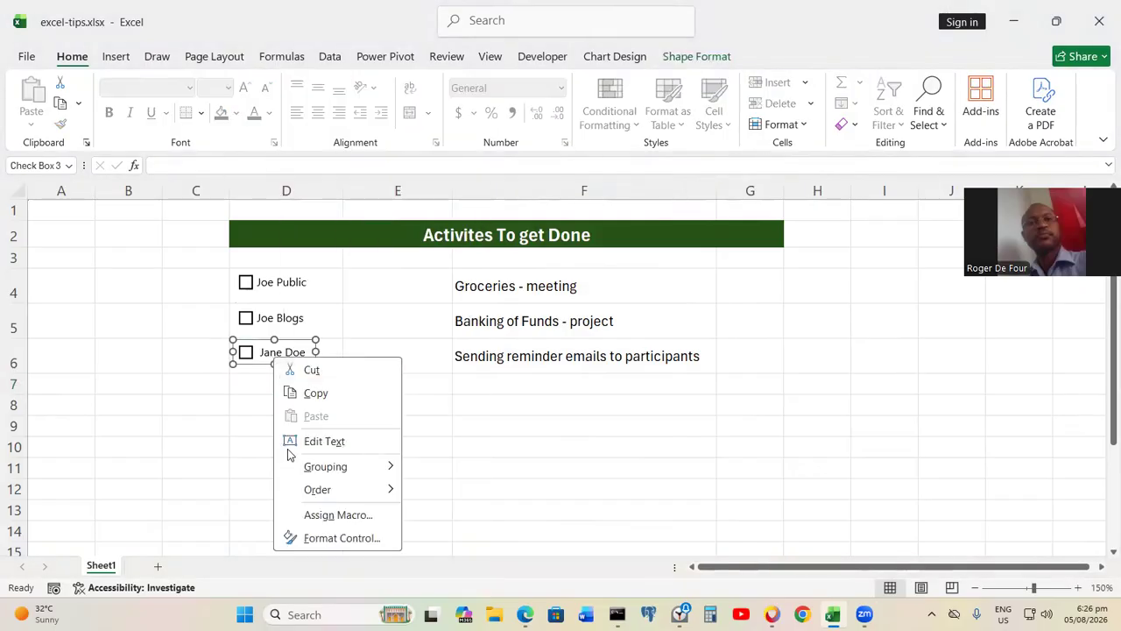
{"action": "left_click", "coordinate": [311, 538]}
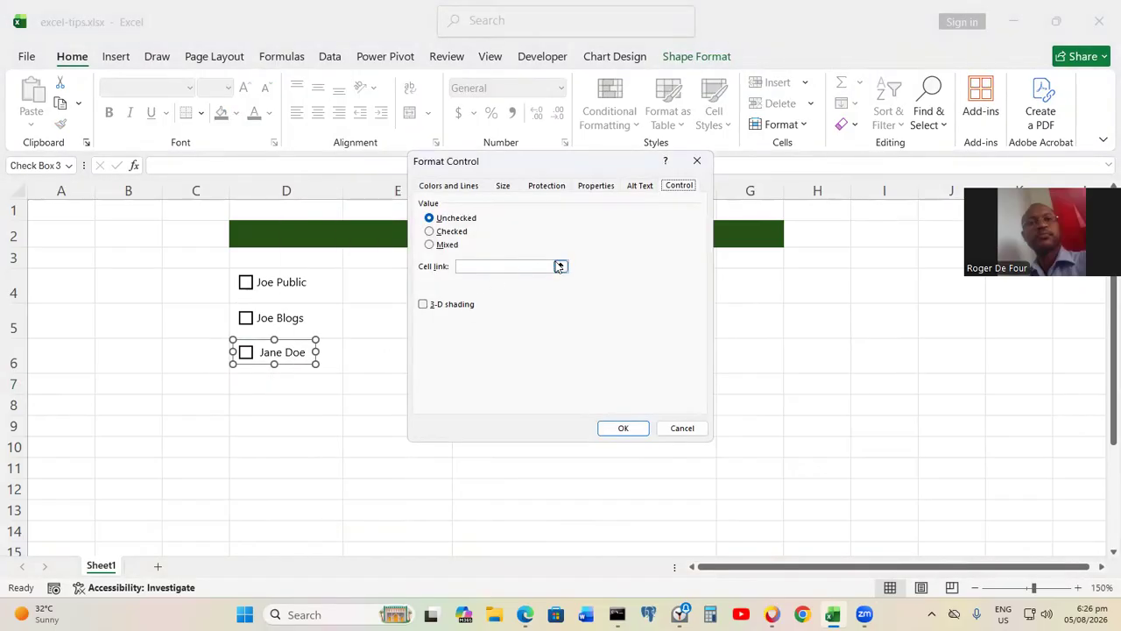
{"action": "left_click", "coordinate": [559, 266]}
{"action": "left_click", "coordinate": [387, 357]}
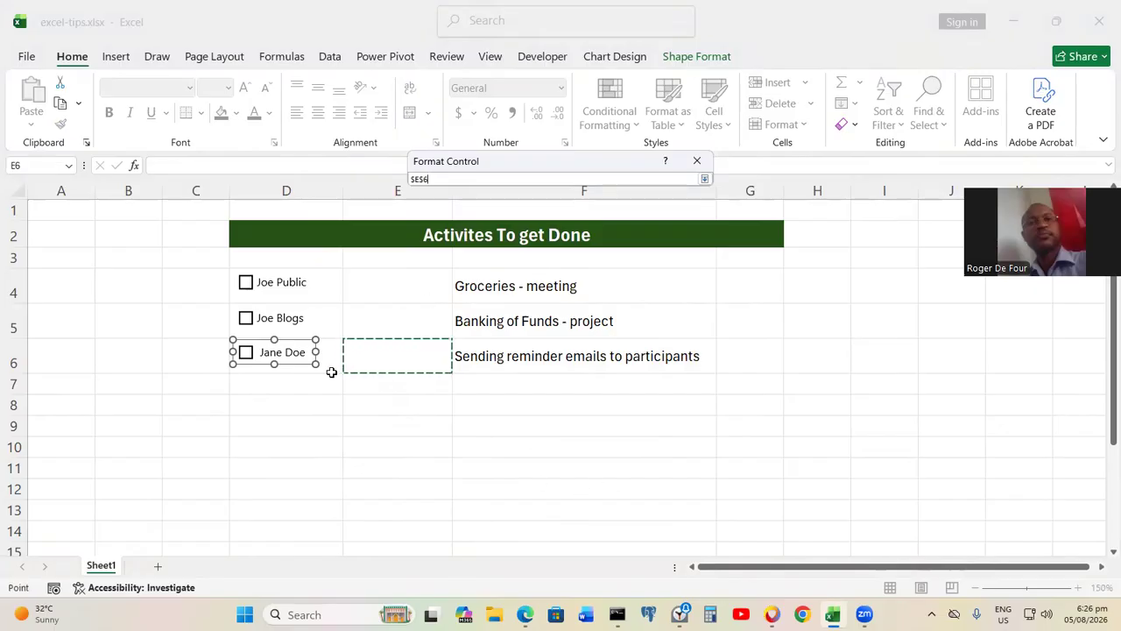
{"action": "key", "text": "Return"}
{"action": "left_click", "coordinate": [622, 428]}
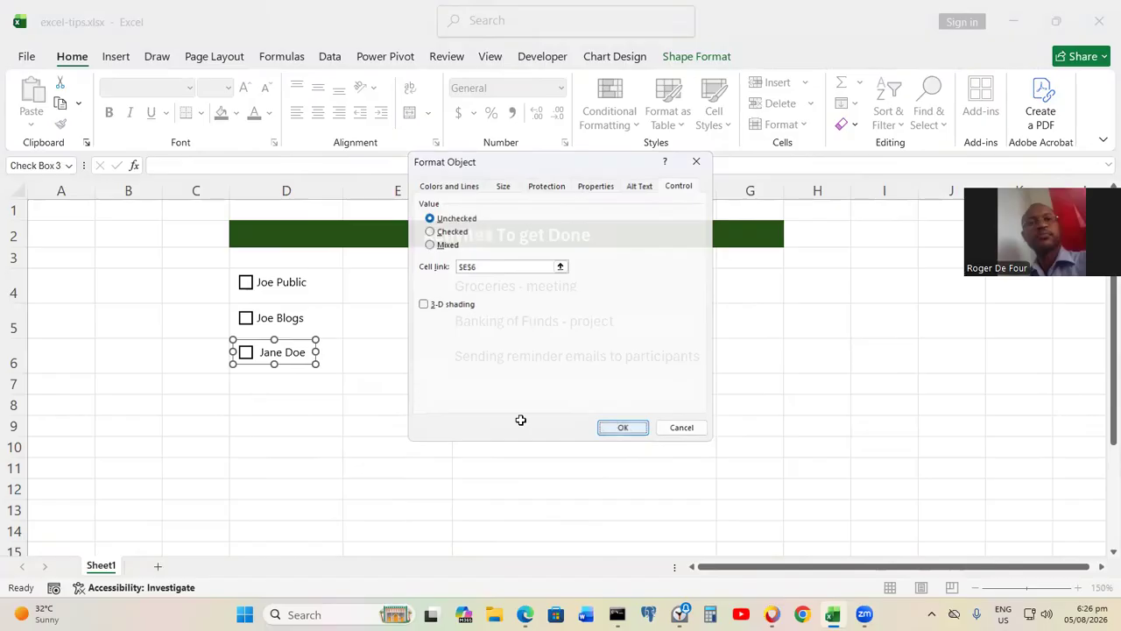
Tick all three check boxes in the activities checklist
{"action": "left_click", "coordinate": [245, 318]}
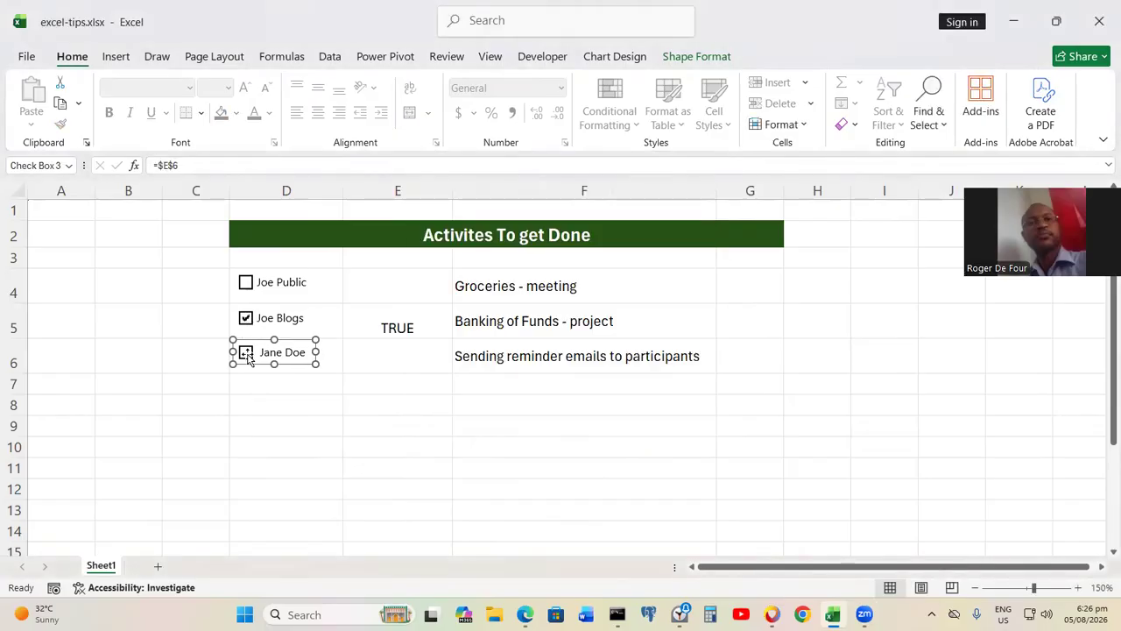
{"action": "left_click", "coordinate": [240, 404]}
{"action": "left_click", "coordinate": [245, 352]}
{"action": "left_click", "coordinate": [246, 282]}
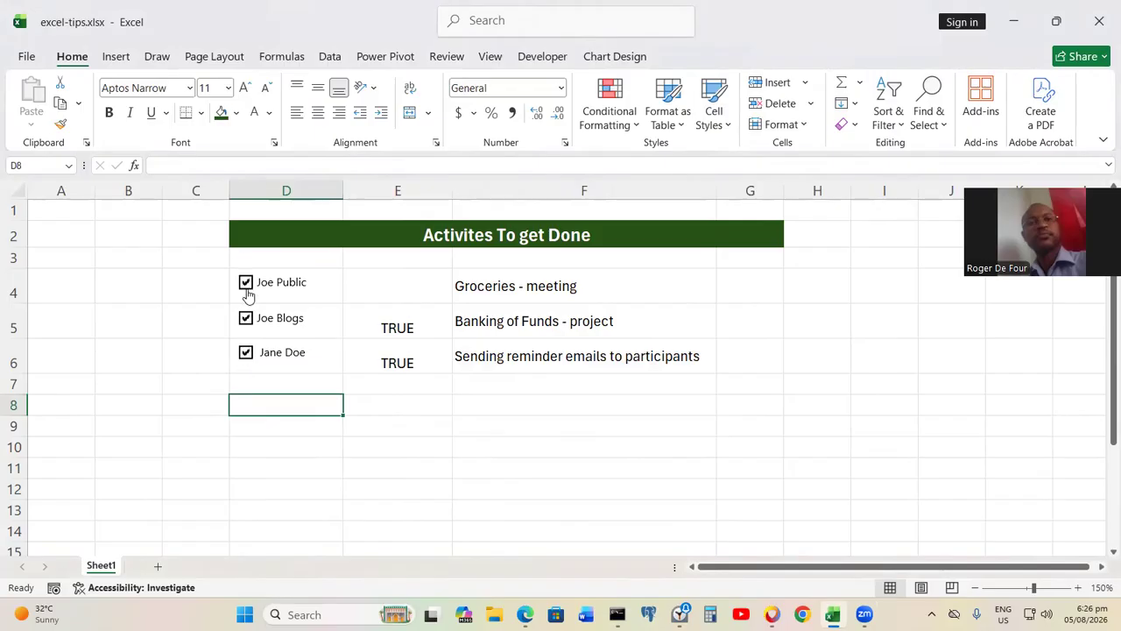
{"action": "left_click", "coordinate": [193, 325]}
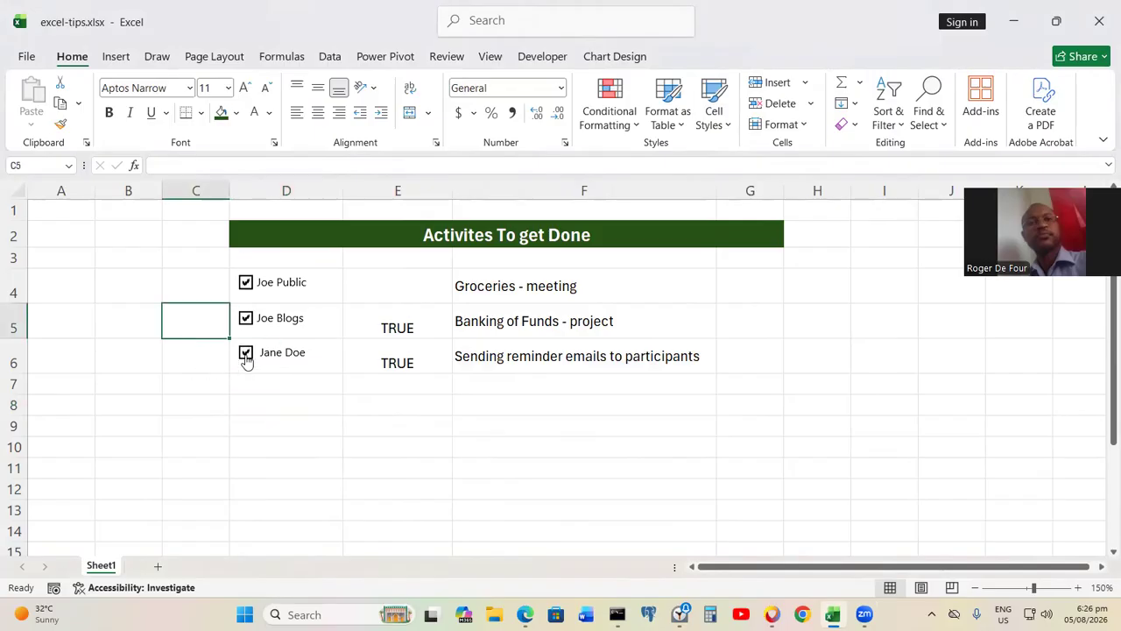
Copy the formatting of cell E5 to cell E4 with Format Painter
{"action": "left_click", "coordinate": [376, 324]}
{"action": "left_click", "coordinate": [60, 123]}
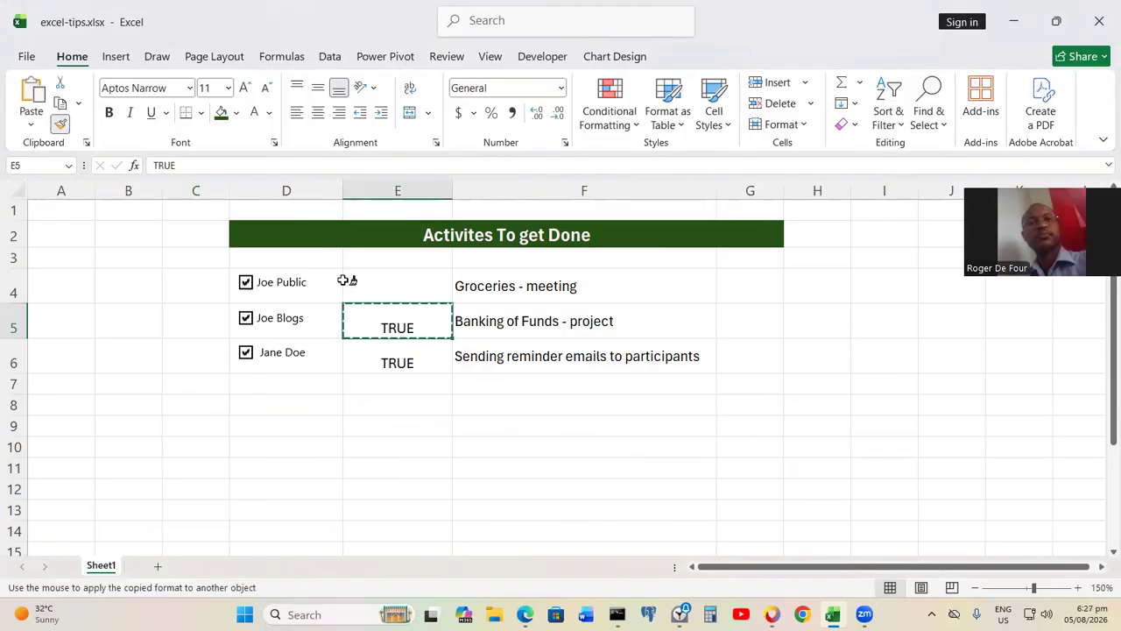
{"action": "left_click", "coordinate": [384, 289]}
{"action": "left_click", "coordinate": [390, 363]}
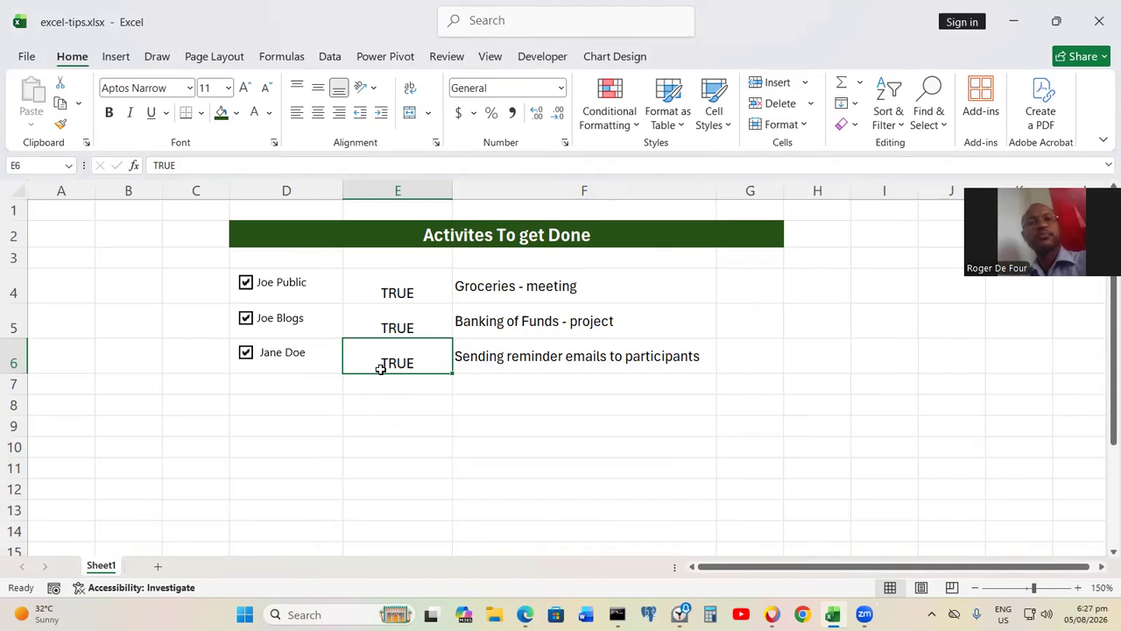
Create a formula-based conditional formatting rule for cell F4 using the formula =$E4
{"action": "left_click", "coordinate": [562, 290]}
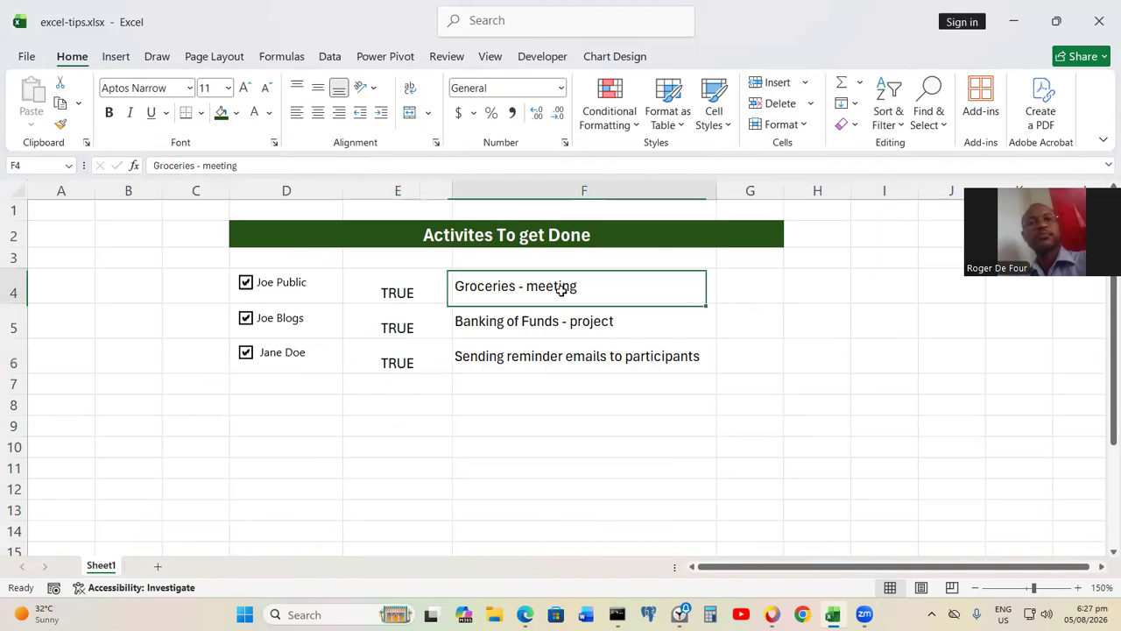
{"action": "left_click", "coordinate": [606, 113]}
{"action": "mouse_move", "coordinate": [657, 155]}
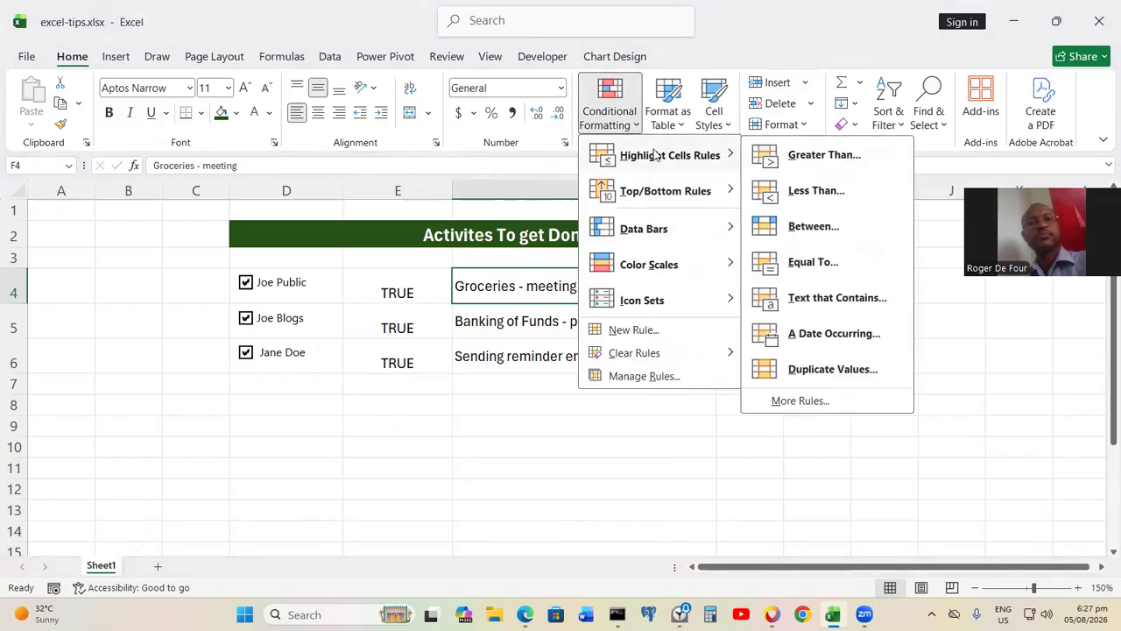
{"action": "left_click", "coordinate": [801, 401]}
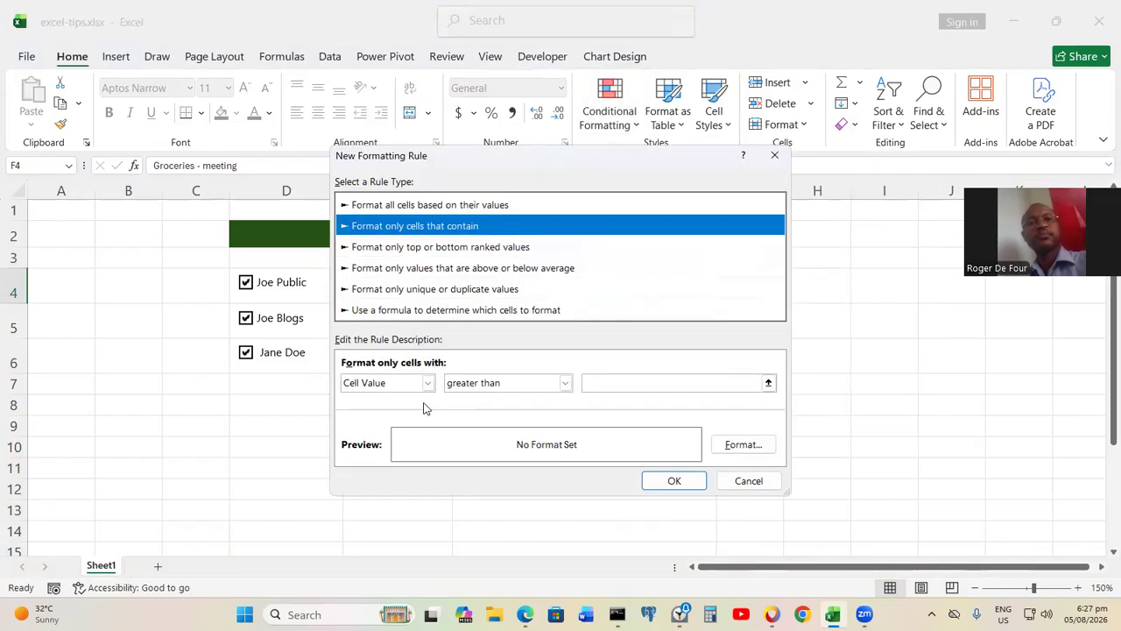
{"action": "left_click", "coordinate": [418, 313]}
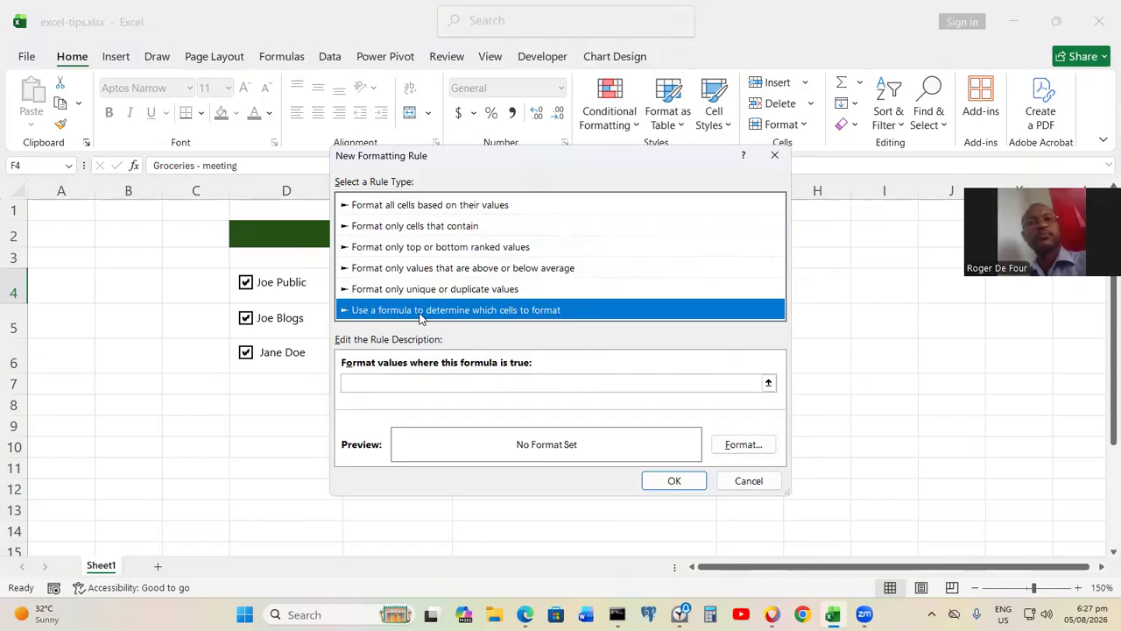
{"action": "left_click", "coordinate": [768, 382]}
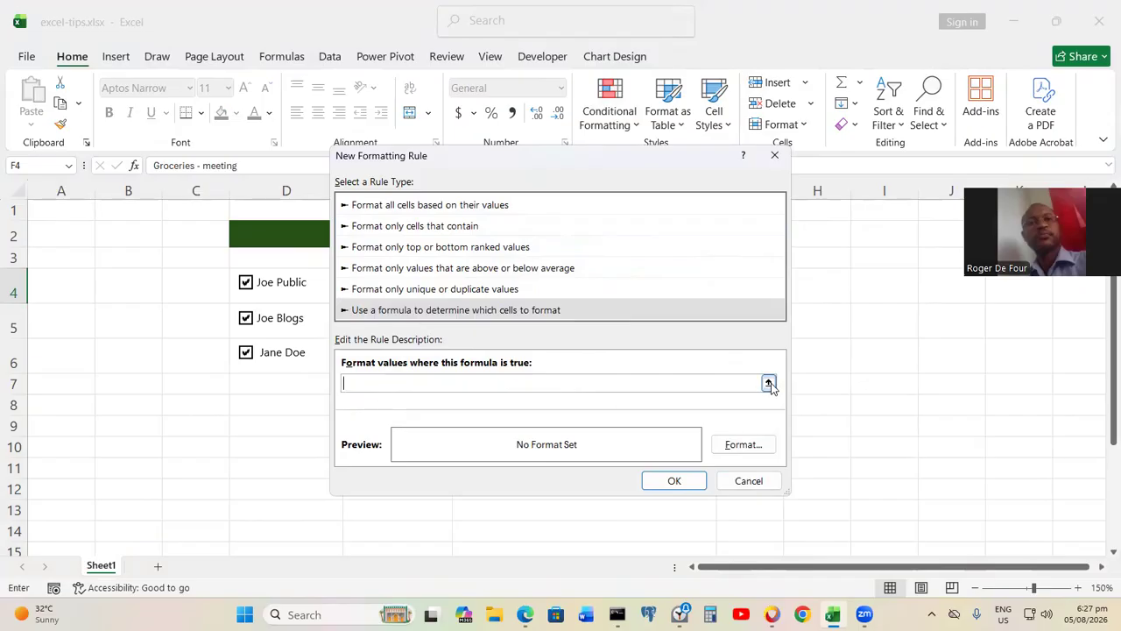
{"action": "left_click", "coordinate": [397, 294]}
{"action": "left_click", "coordinate": [776, 179]}
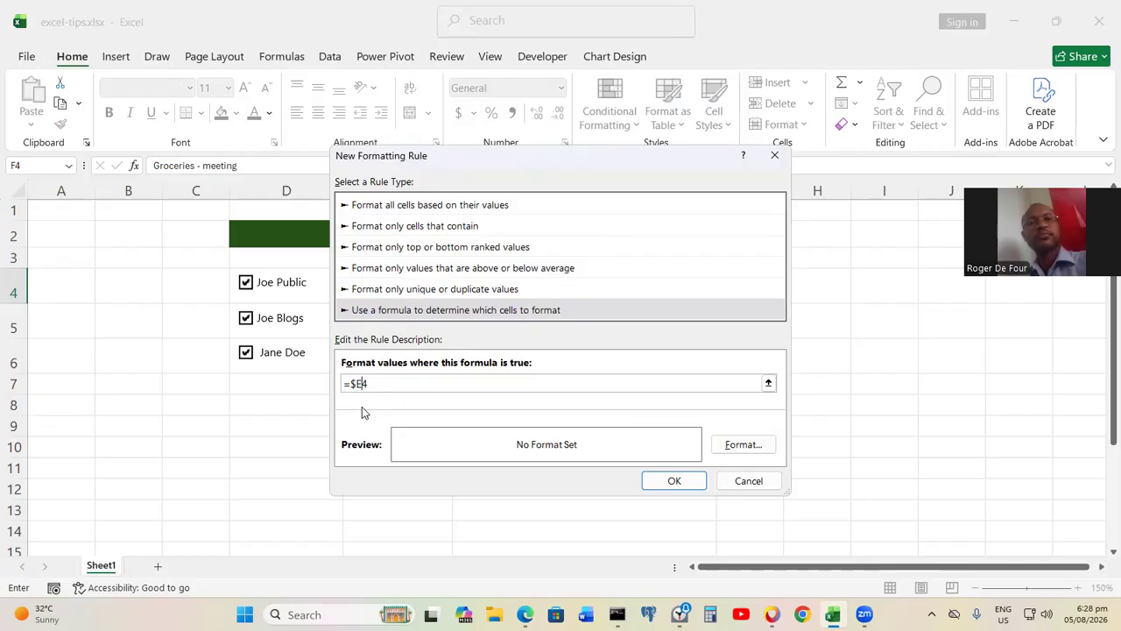
Set the rule's font format to strikethrough and apply the rule to the "Groceries - meeting" cell
{"action": "left_click", "coordinate": [735, 446]}
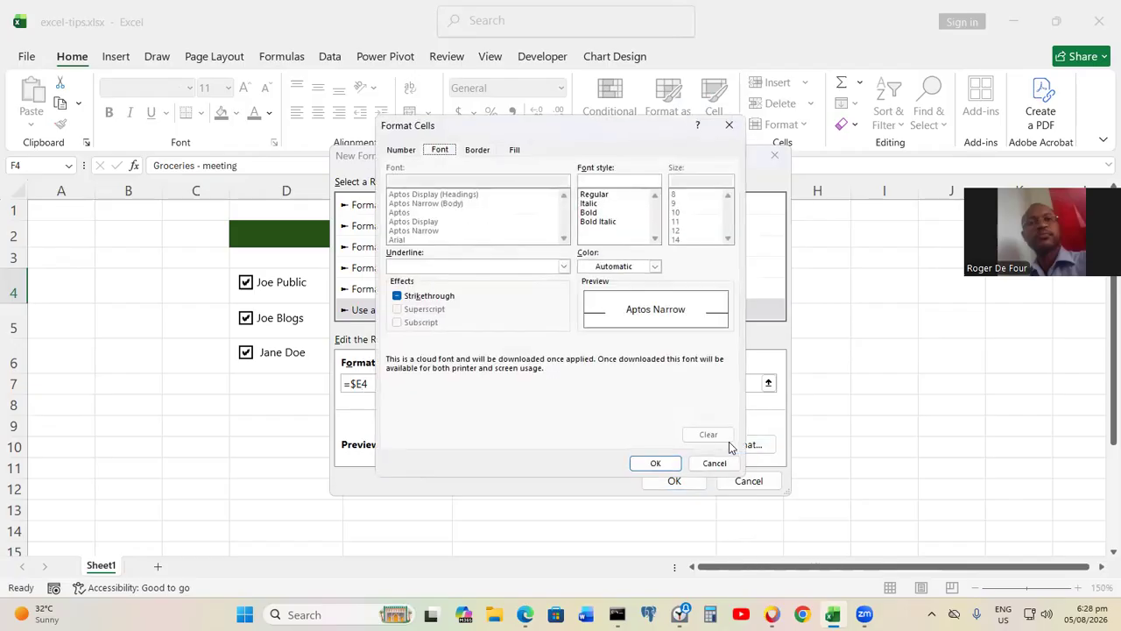
{"action": "left_click", "coordinate": [398, 297]}
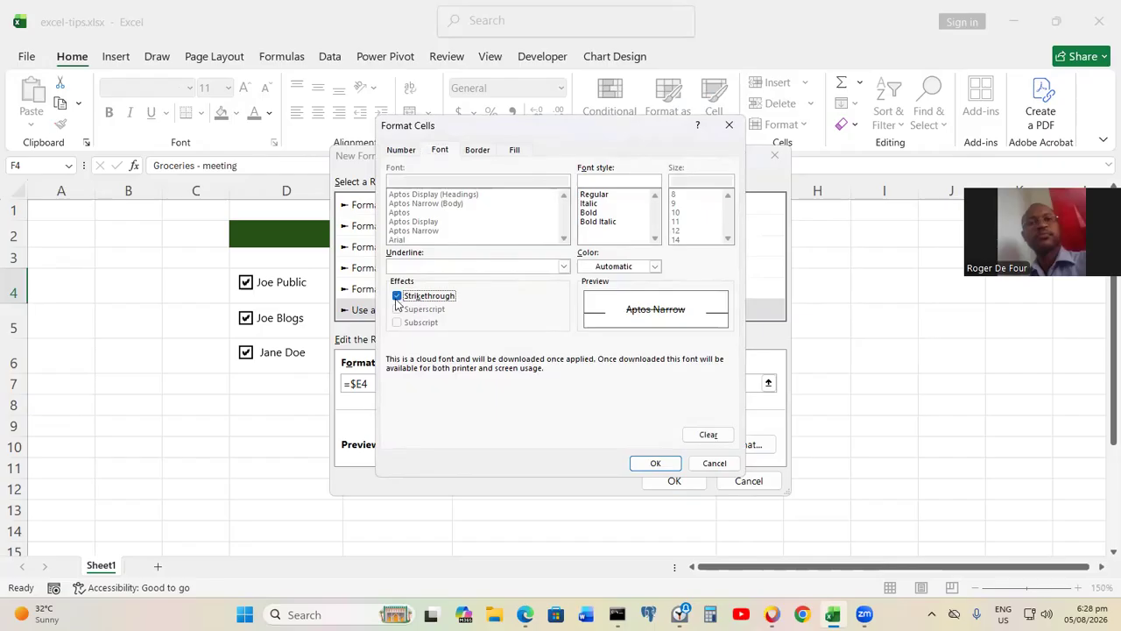
{"action": "left_click", "coordinate": [659, 464]}
{"action": "left_click", "coordinate": [670, 482]}
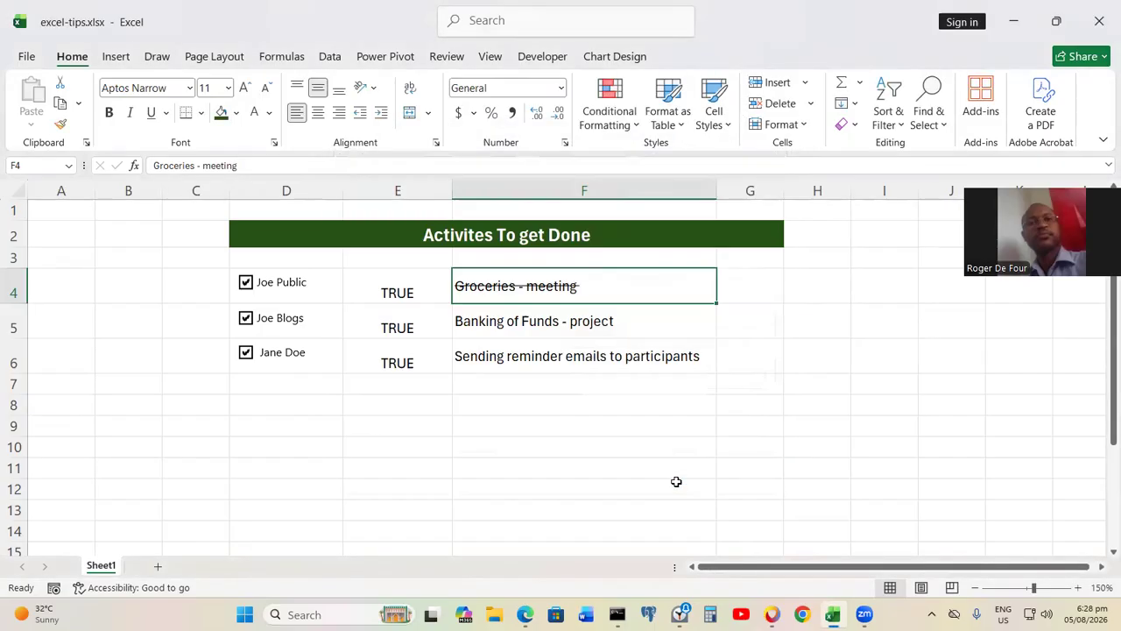
Test the rule by unticking the Groceries and Banking of Funds check boxes and re-ticking the Groceries one
{"action": "left_click", "coordinate": [246, 282]}
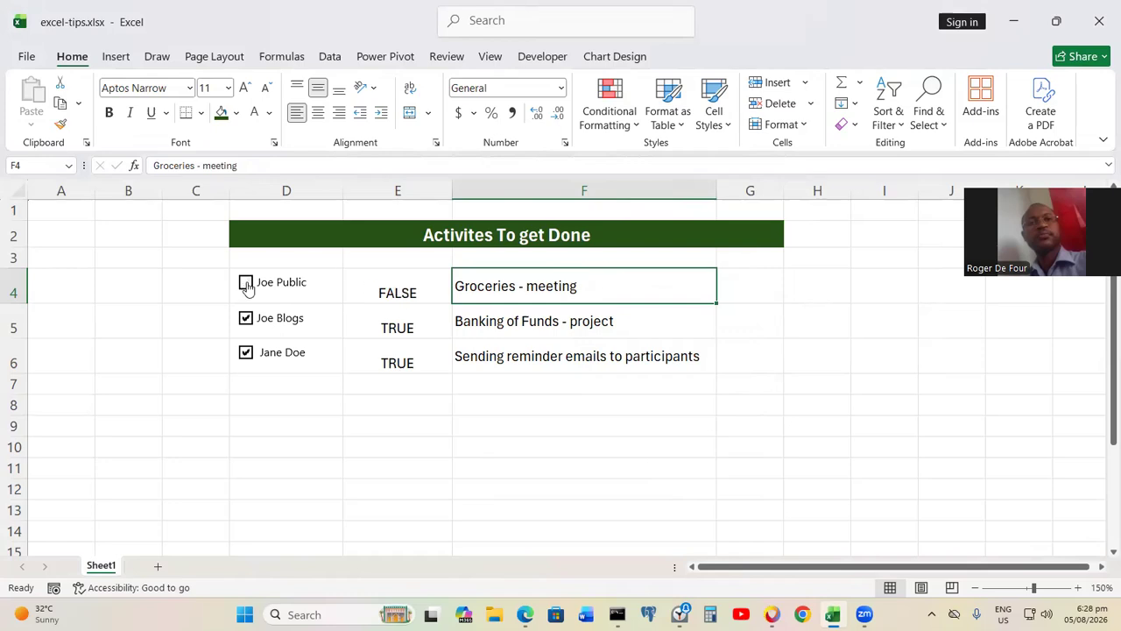
{"action": "left_click", "coordinate": [246, 319]}
{"action": "left_click", "coordinate": [571, 327]}
{"action": "left_click", "coordinate": [245, 282]}
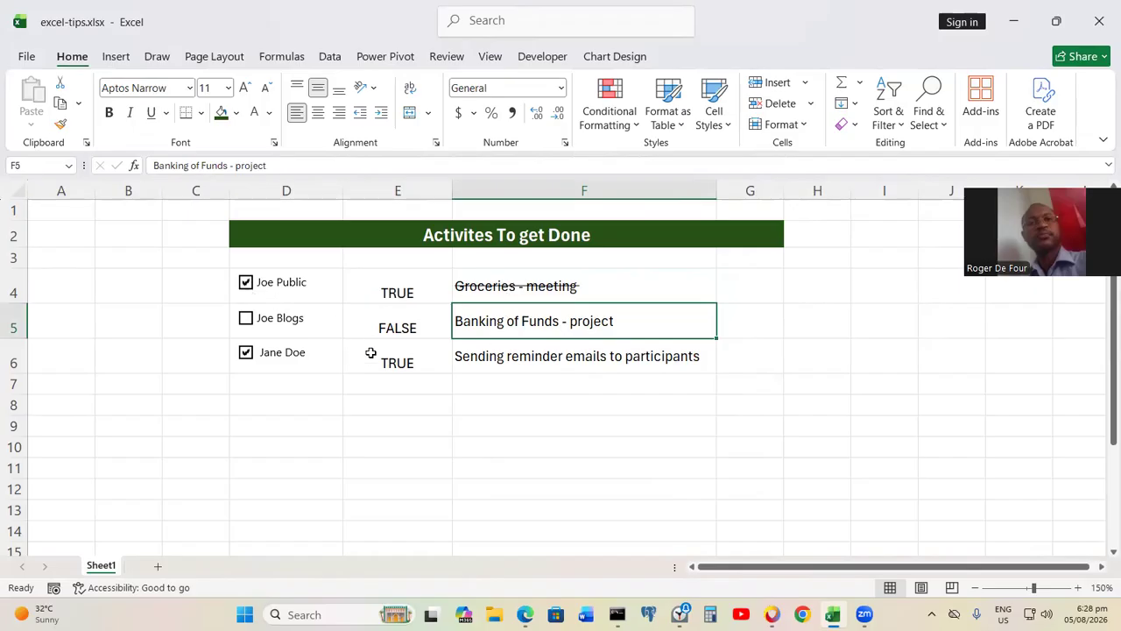
{"action": "left_click", "coordinate": [517, 419]}
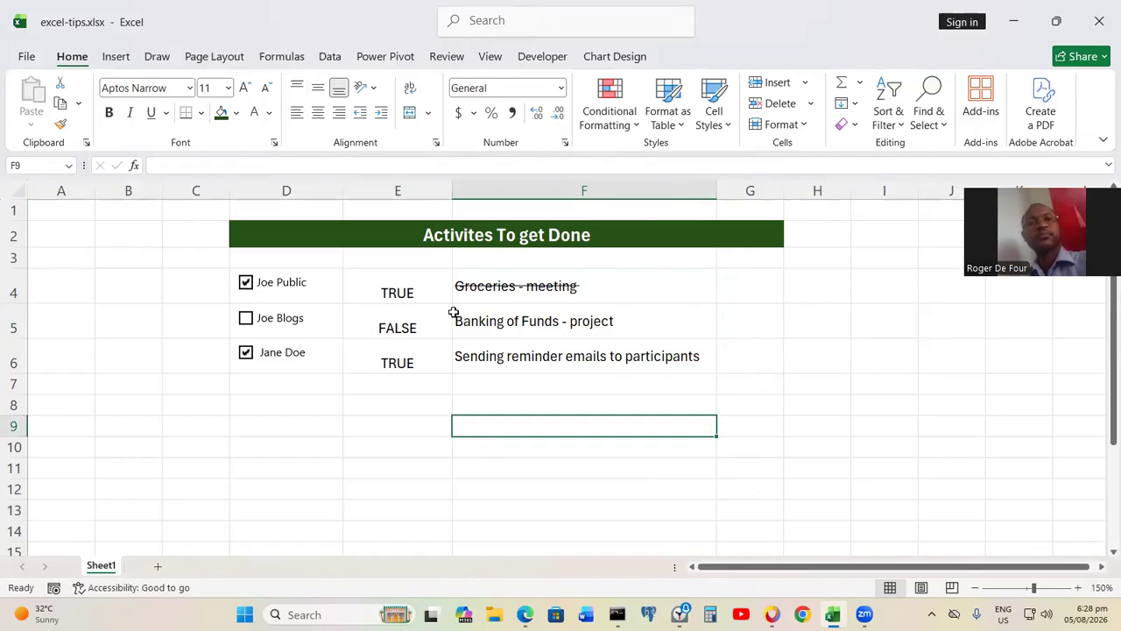
Copy the strikethrough rule from F4 to F5 and F6 with Format Painter, ticking the Banking of Funds check box in between
{"action": "left_click", "coordinate": [492, 289]}
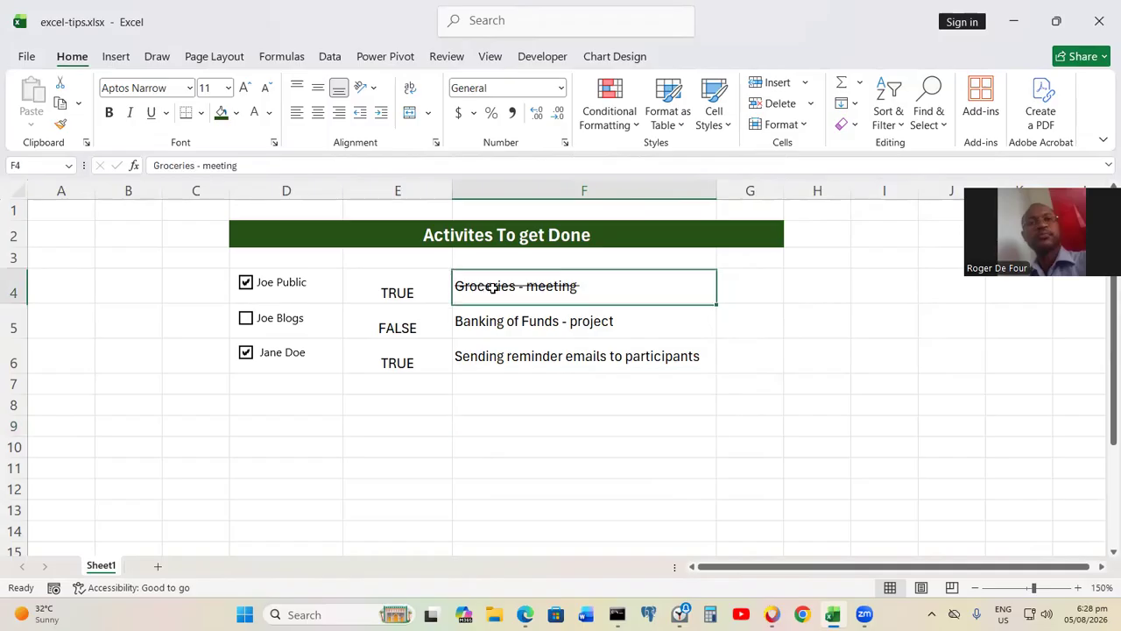
{"action": "left_click", "coordinate": [58, 129]}
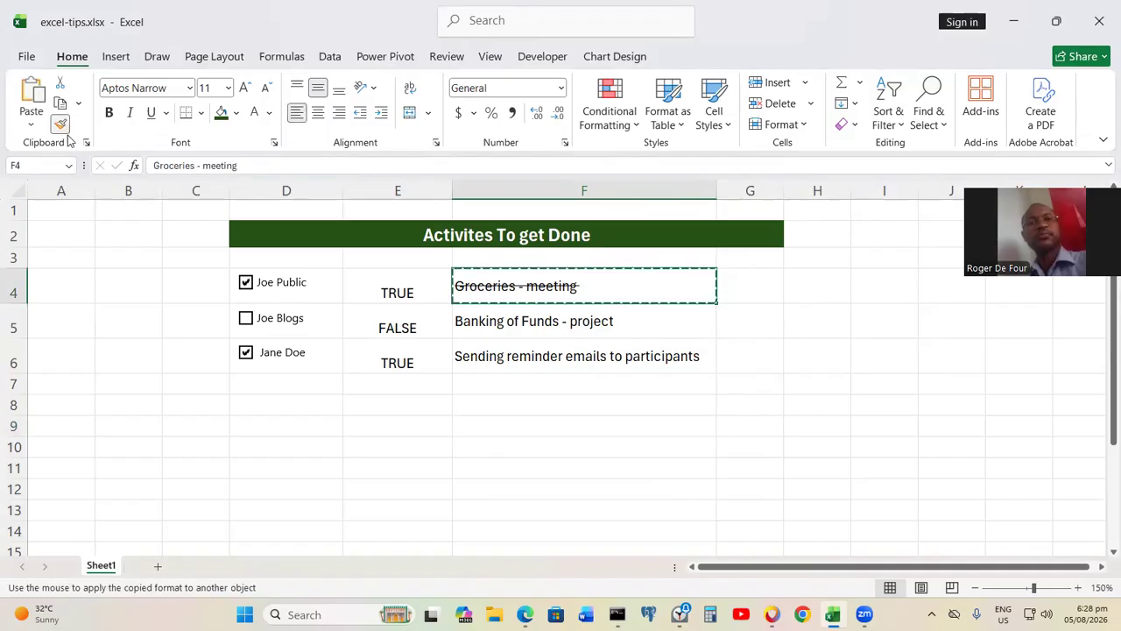
{"action": "left_click", "coordinate": [480, 325]}
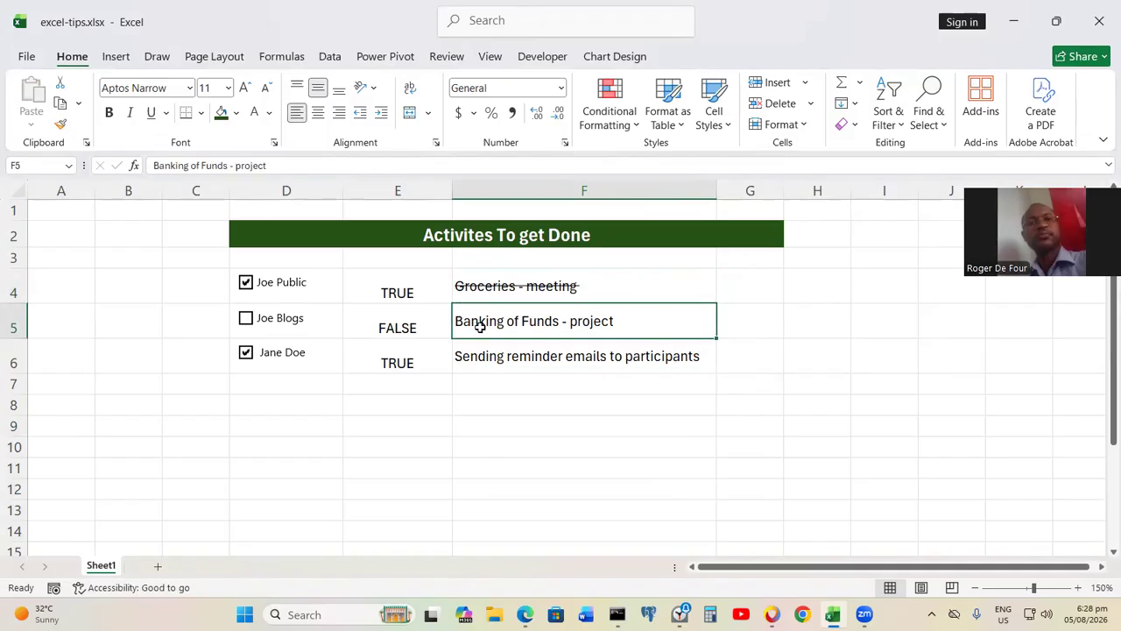
{"action": "left_click", "coordinate": [246, 319]}
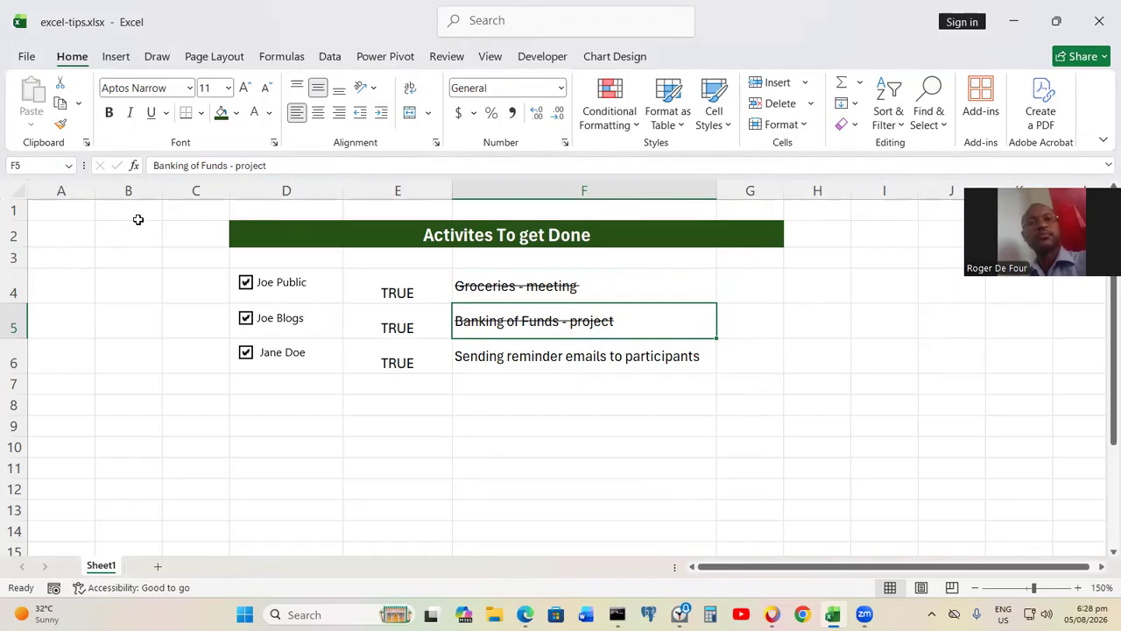
{"action": "left_click", "coordinate": [60, 124]}
{"action": "left_click", "coordinate": [535, 371]}
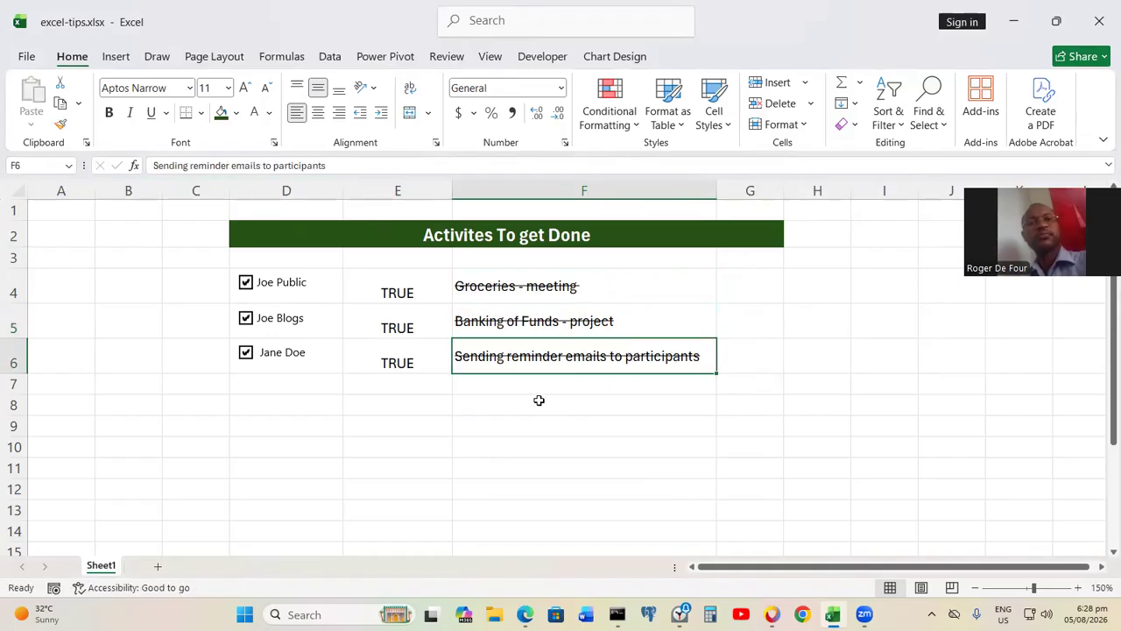
{"action": "left_click", "coordinate": [539, 402]}
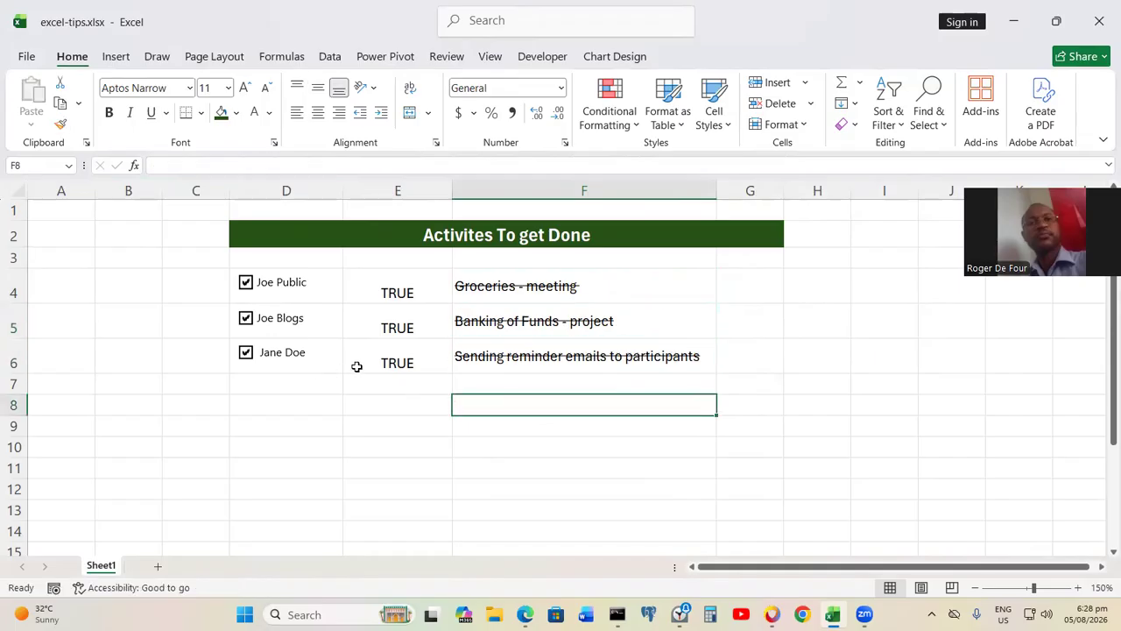
Untick all three check boxes in the activities checklist
{"action": "left_click", "coordinate": [246, 352]}
{"action": "left_click", "coordinate": [245, 317]}
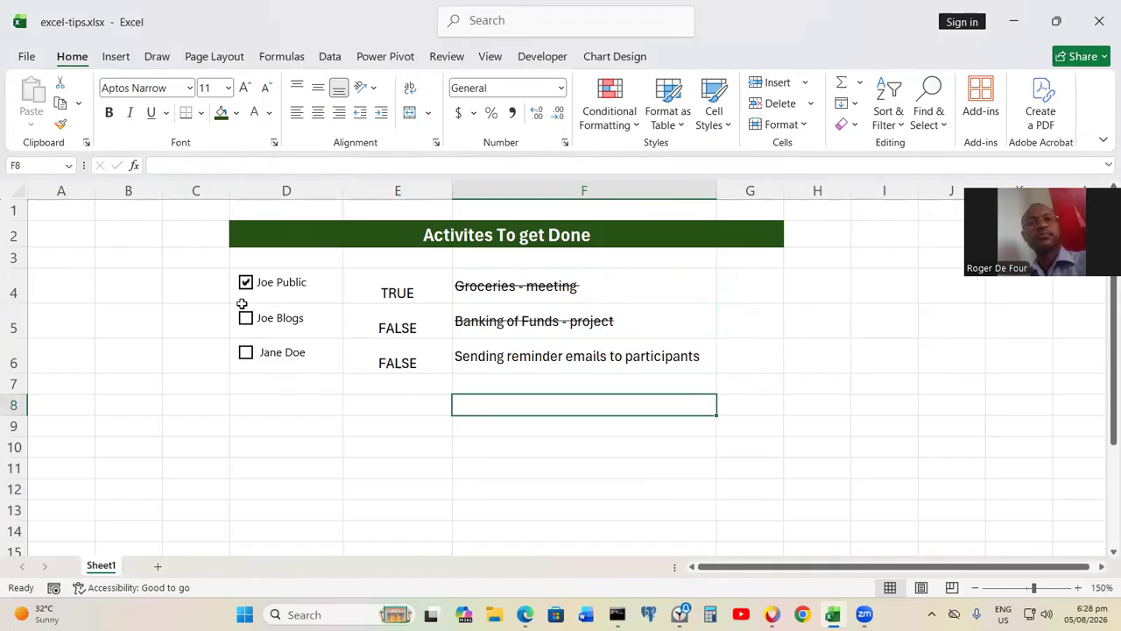
{"action": "left_click", "coordinate": [245, 282]}
{"action": "left_click", "coordinate": [169, 328]}
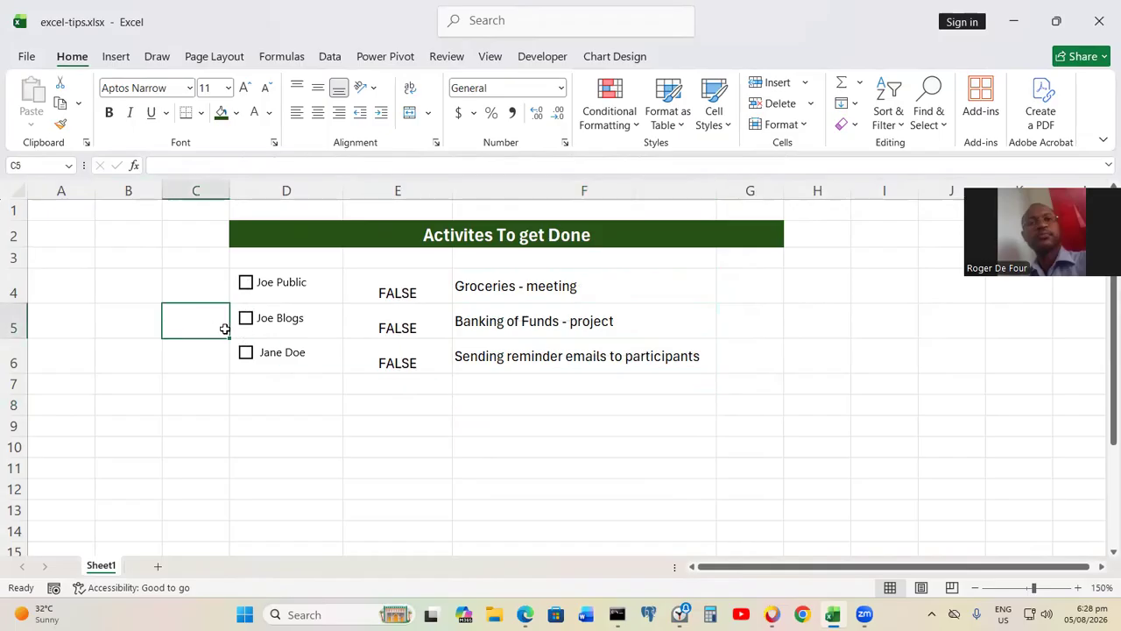
Hide column E, which holds the linked TRUE/FALSE values
{"action": "left_click", "coordinate": [401, 189]}
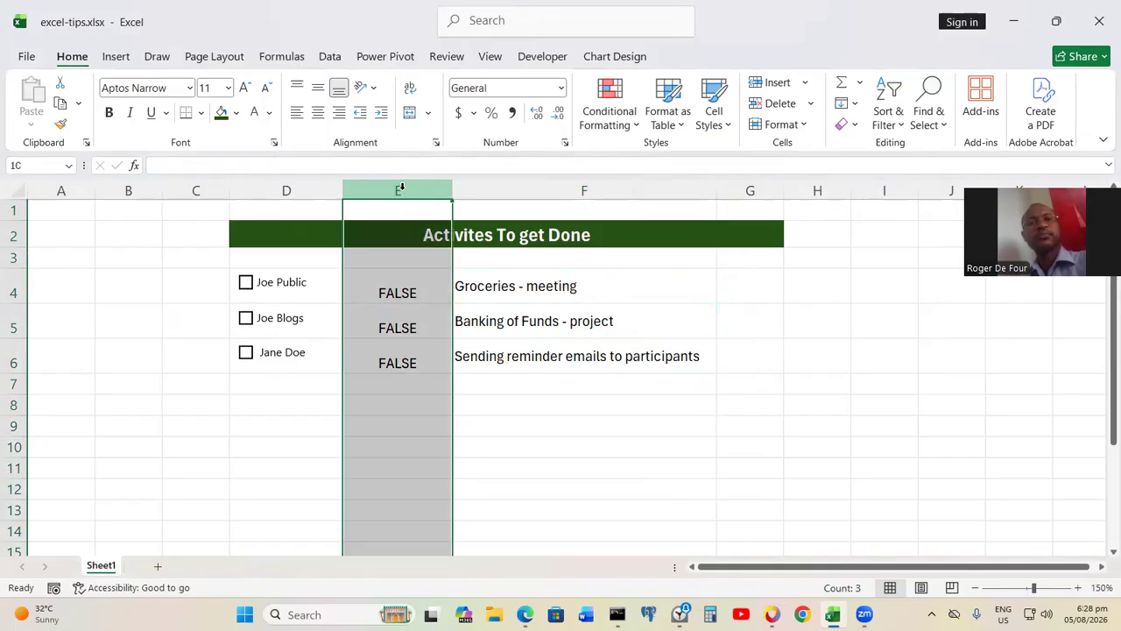
{"action": "right_click", "coordinate": [401, 189]}
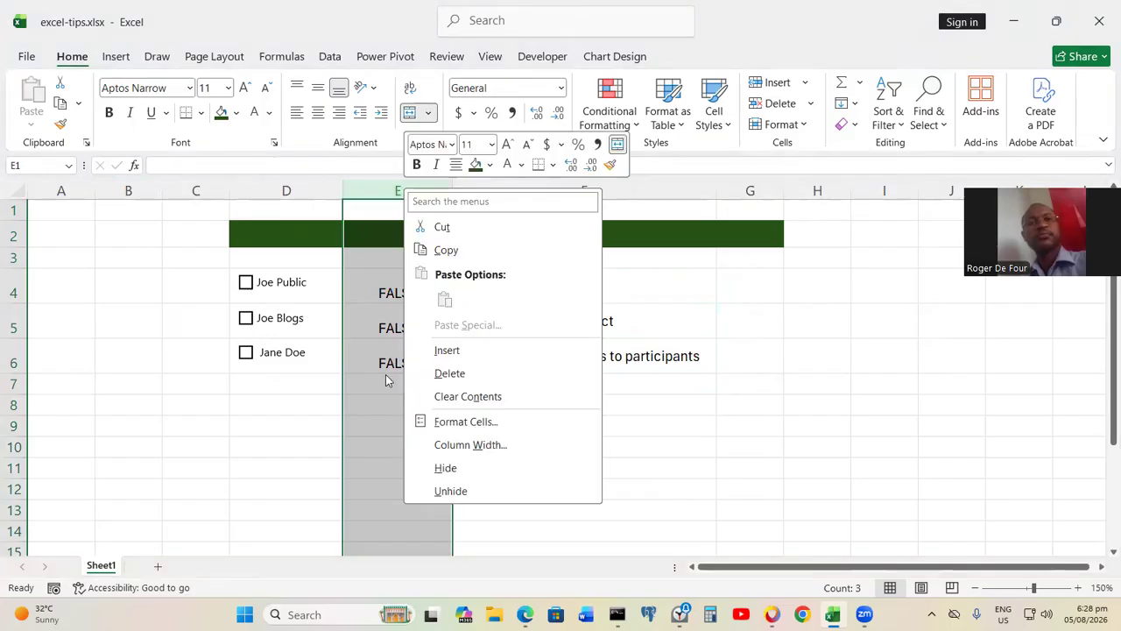
{"action": "left_click", "coordinate": [429, 468]}
{"action": "left_click", "coordinate": [352, 447]}
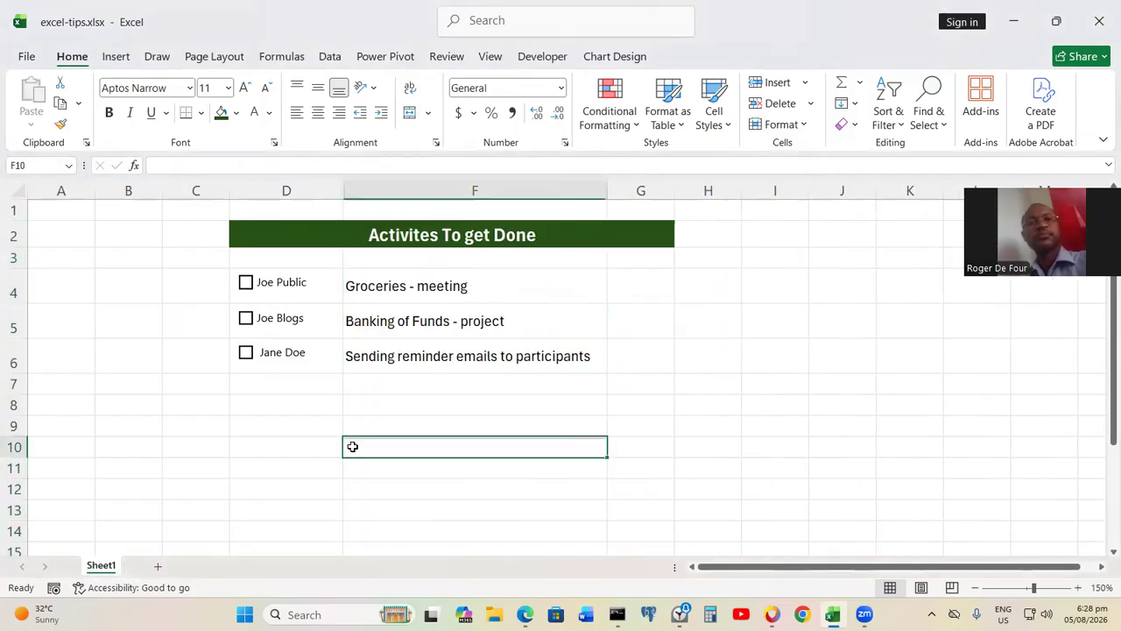
{"action": "left_click", "coordinate": [14, 188]}
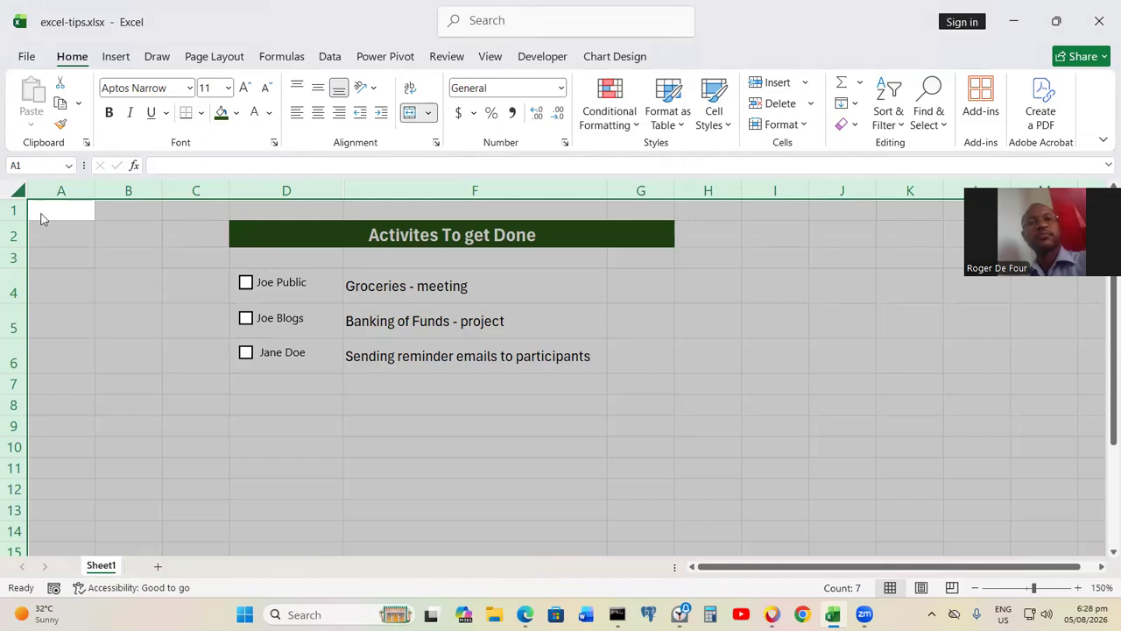
{"action": "right_click", "coordinate": [41, 218]}
{"action": "key", "text": "Escape"}
Tick the check box beside "Groceries - meeting" and give it a bright sky-blue fill through Format Control
{"action": "left_click", "coordinate": [296, 292]}
{"action": "right_click", "coordinate": [295, 285]}
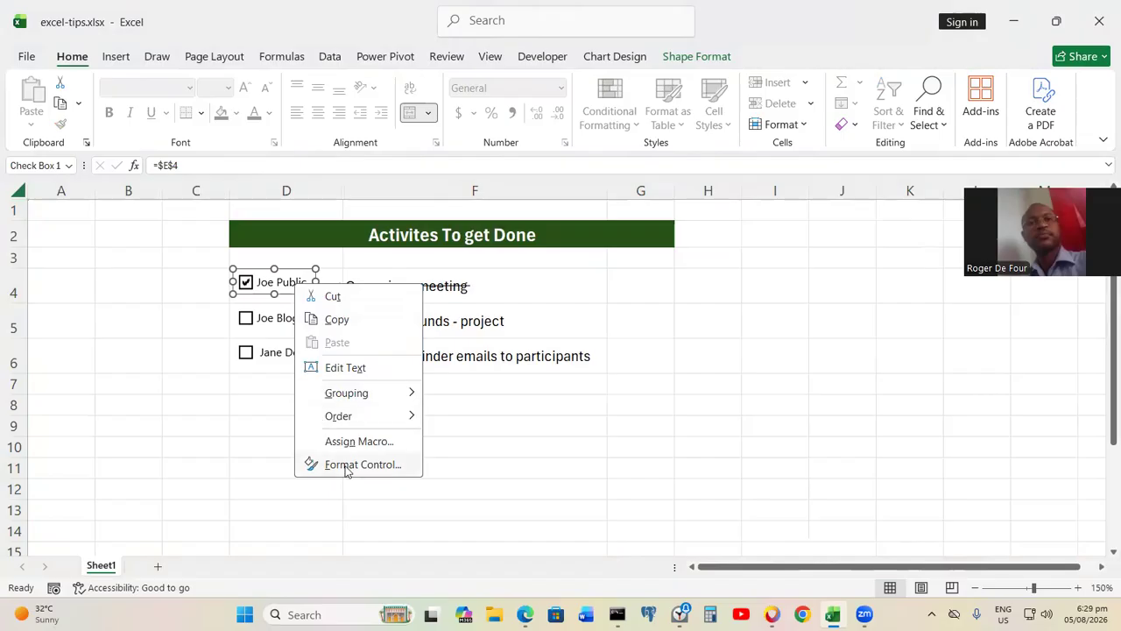
{"action": "left_click", "coordinate": [347, 465]}
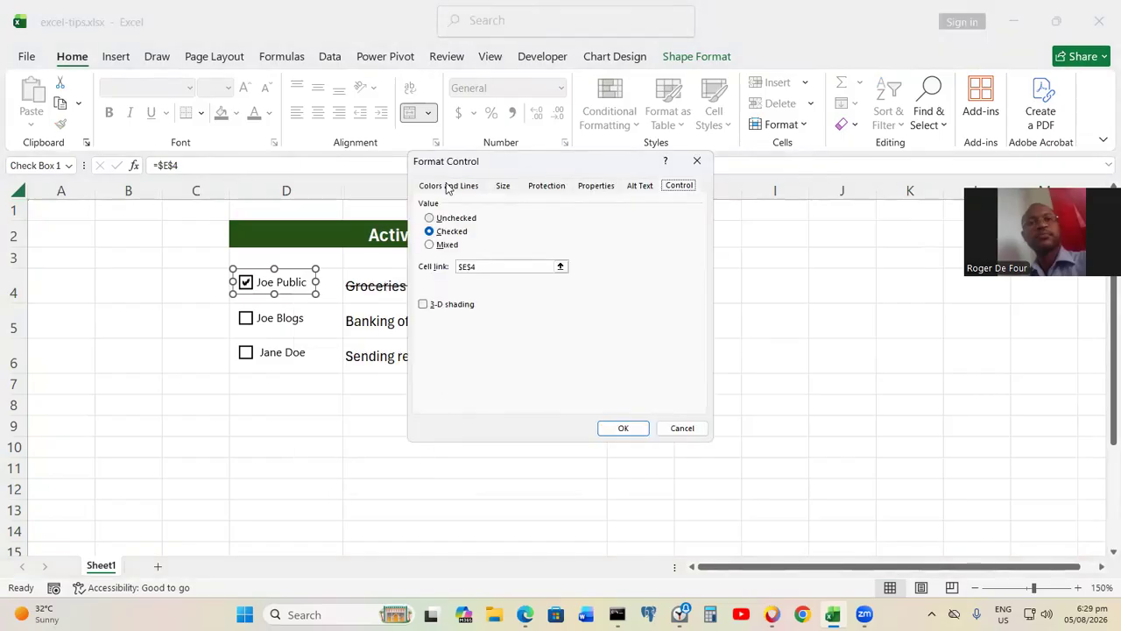
{"action": "left_click", "coordinate": [447, 188]}
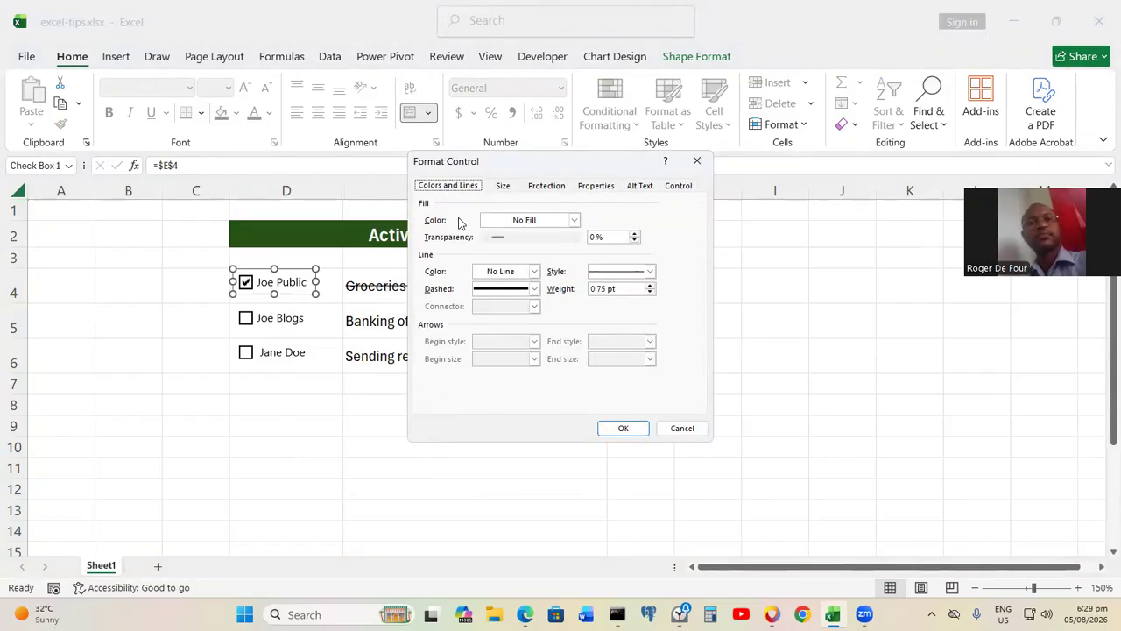
{"action": "left_click", "coordinate": [574, 220]}
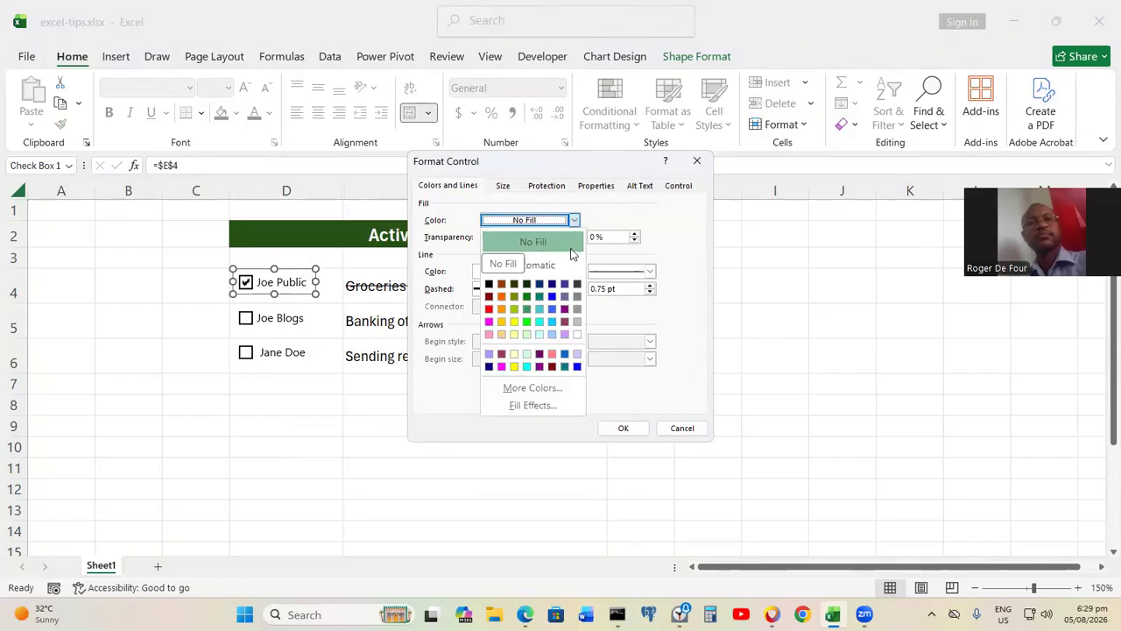
{"action": "left_click", "coordinate": [553, 323]}
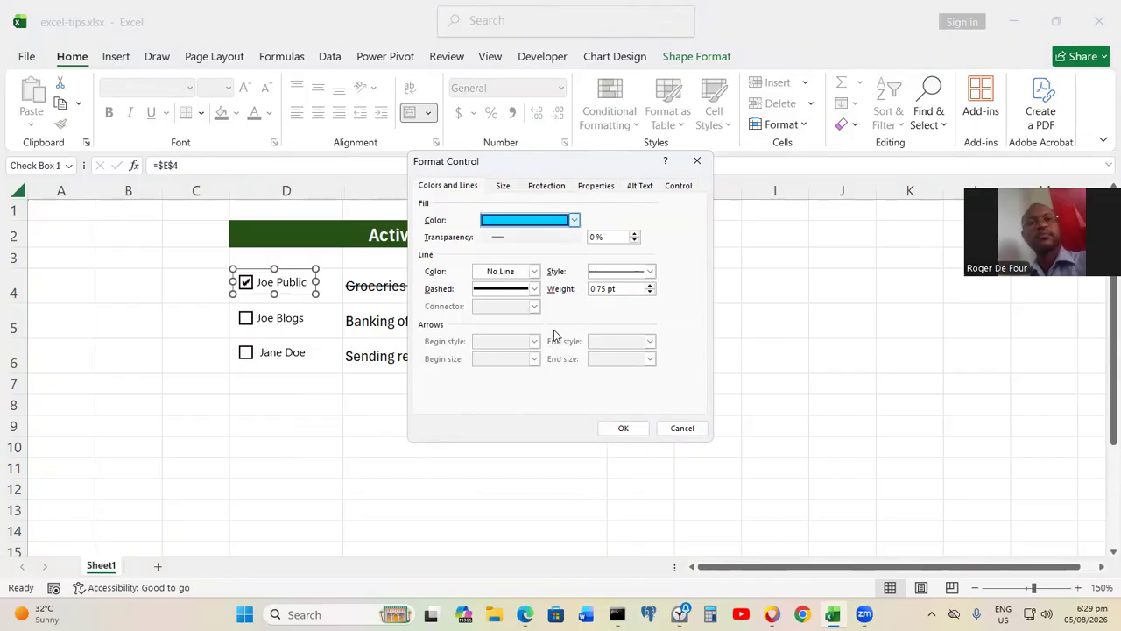
{"action": "left_click", "coordinate": [603, 428]}
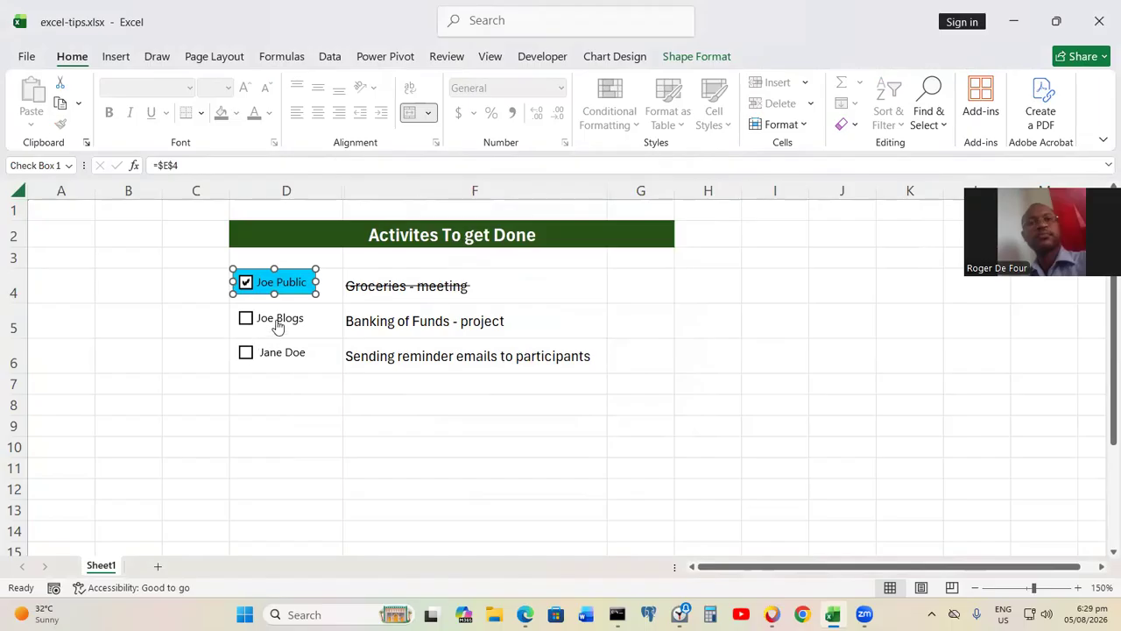
Tick the check box beside "Banking of Funds - project" and give it the same bright sky-blue fill
{"action": "left_click", "coordinate": [278, 326]}
{"action": "right_click", "coordinate": [278, 326]}
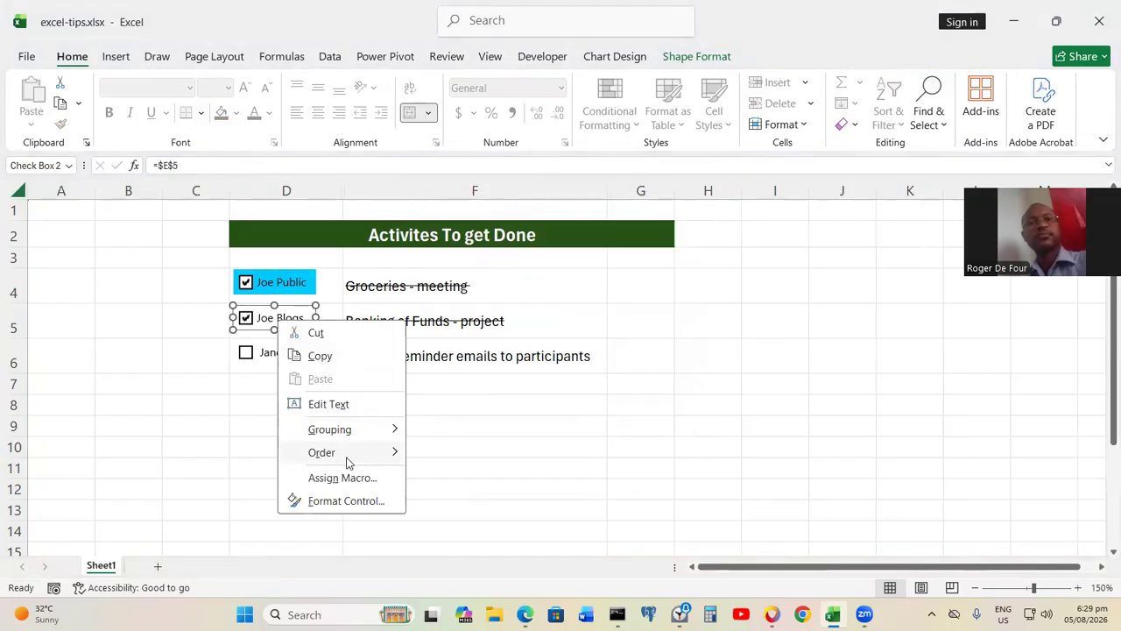
{"action": "left_click", "coordinate": [349, 501]}
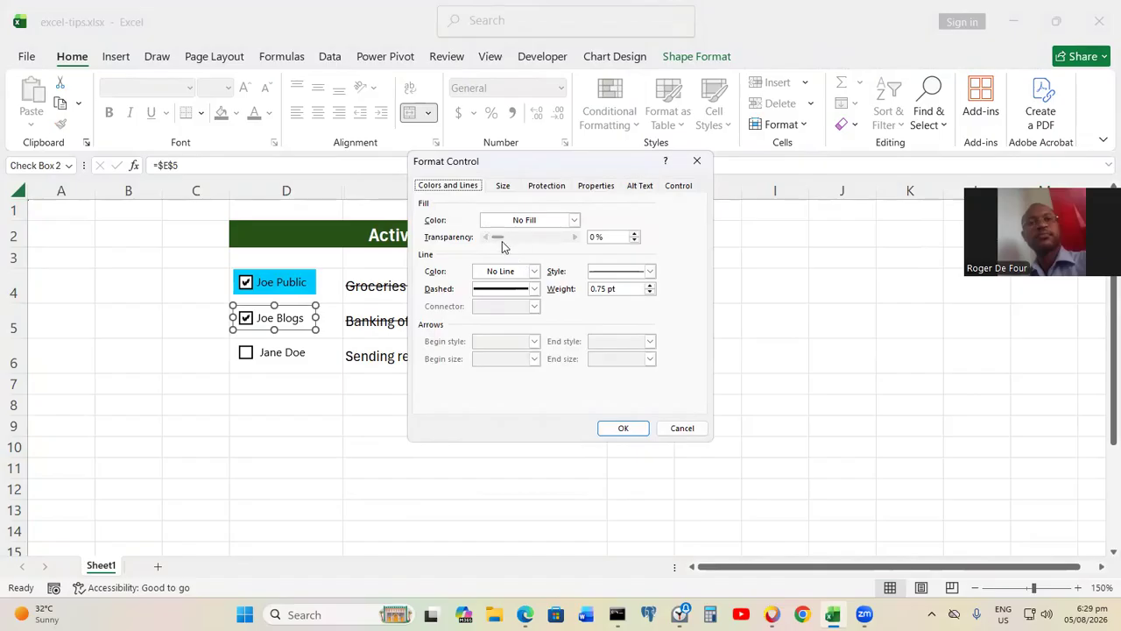
{"action": "left_click", "coordinate": [500, 224]}
{"action": "left_click", "coordinate": [501, 224]}
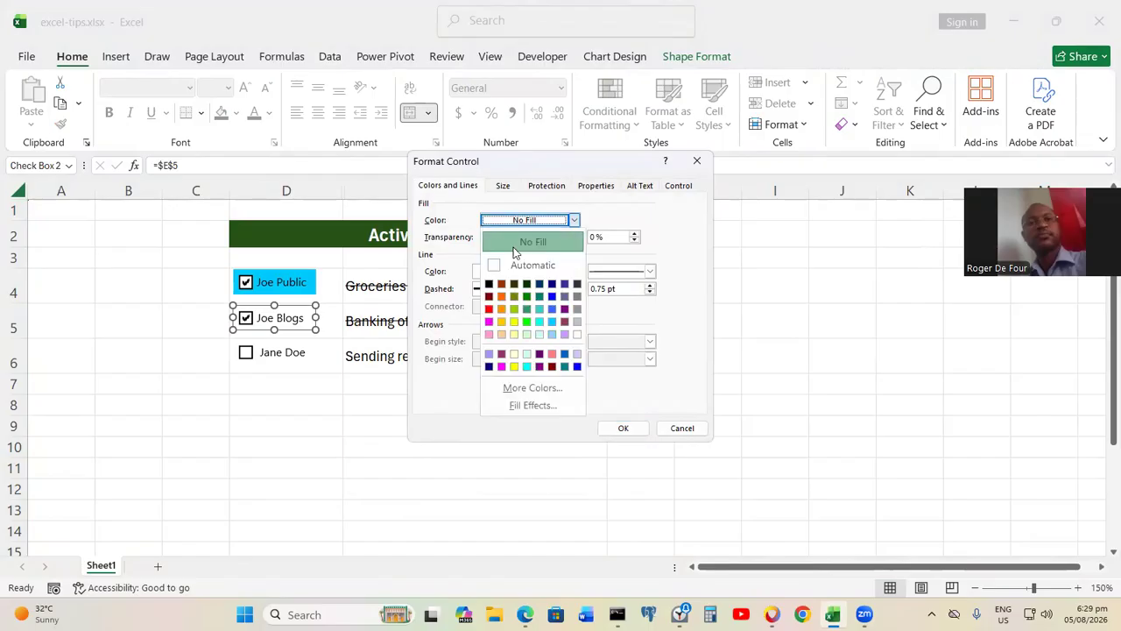
{"action": "left_click", "coordinate": [555, 361]}
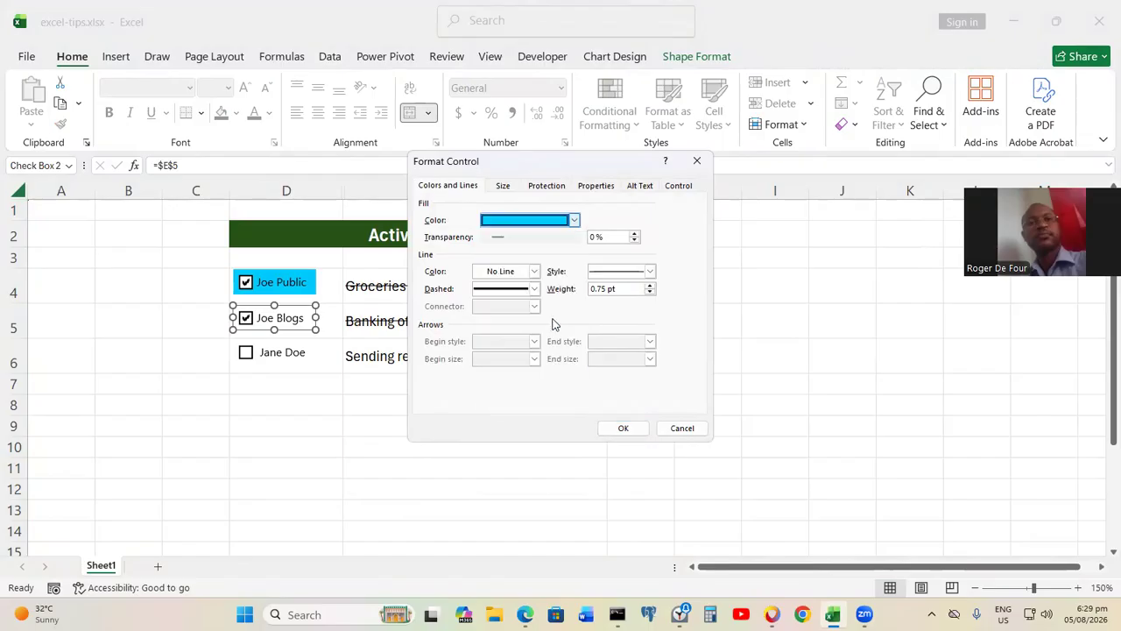
{"action": "left_click", "coordinate": [623, 429]}
Give the check box beside "Sending reminder emails to participants" the same bright sky-blue fill through Format Control
{"action": "right_click", "coordinate": [294, 368]}
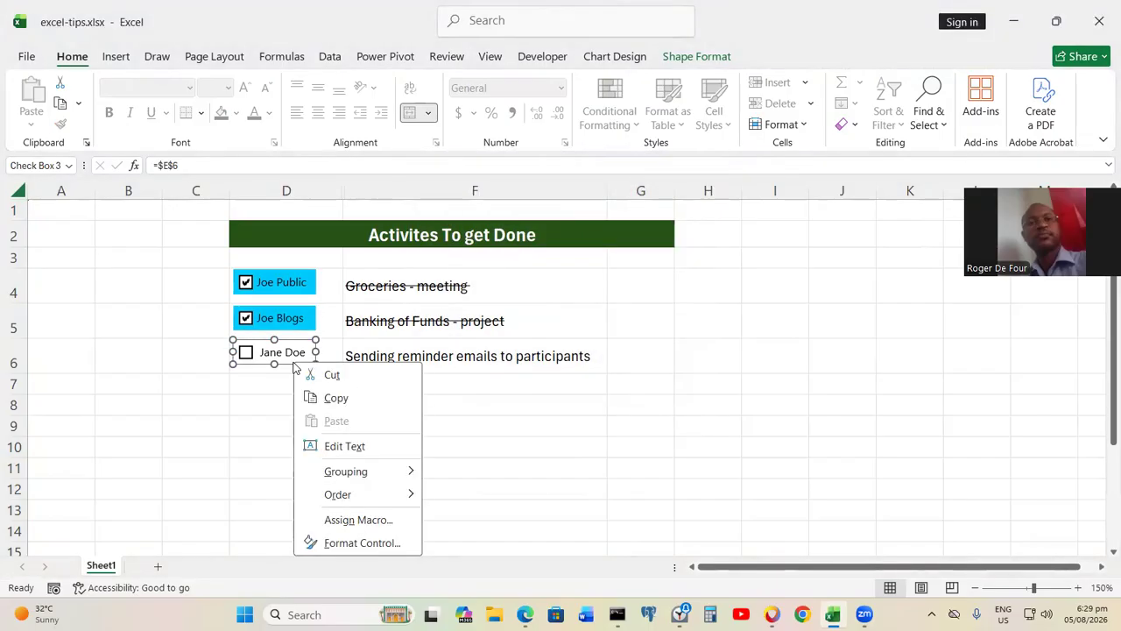
{"action": "left_click", "coordinate": [348, 549]}
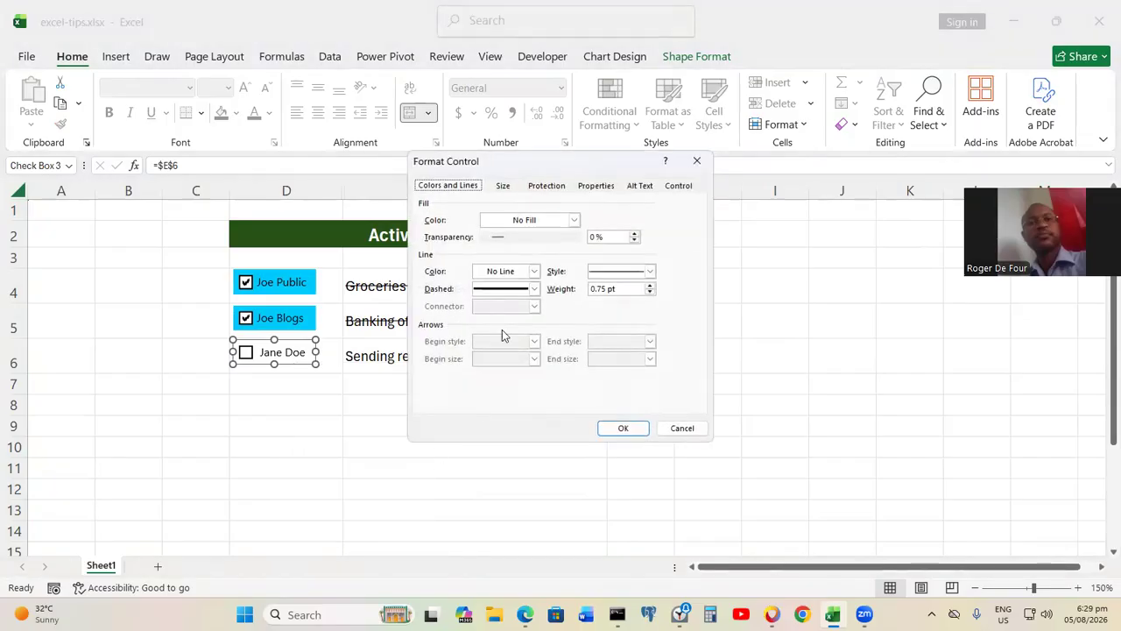
{"action": "left_click", "coordinate": [574, 220]}
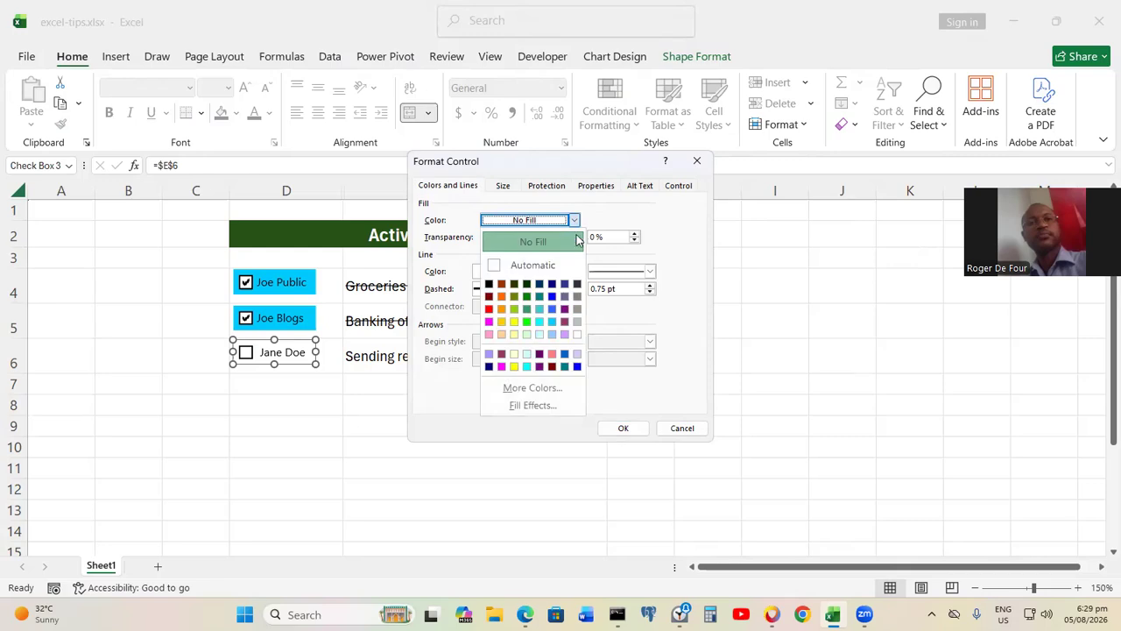
{"action": "left_click", "coordinate": [553, 325]}
{"action": "left_click", "coordinate": [621, 428]}
Deselect the check box control and untick the check boxes beside "Groceries - meeting" and "Banking of Funds - project"
{"action": "left_click", "coordinate": [321, 390]}
{"action": "left_click", "coordinate": [245, 319]}
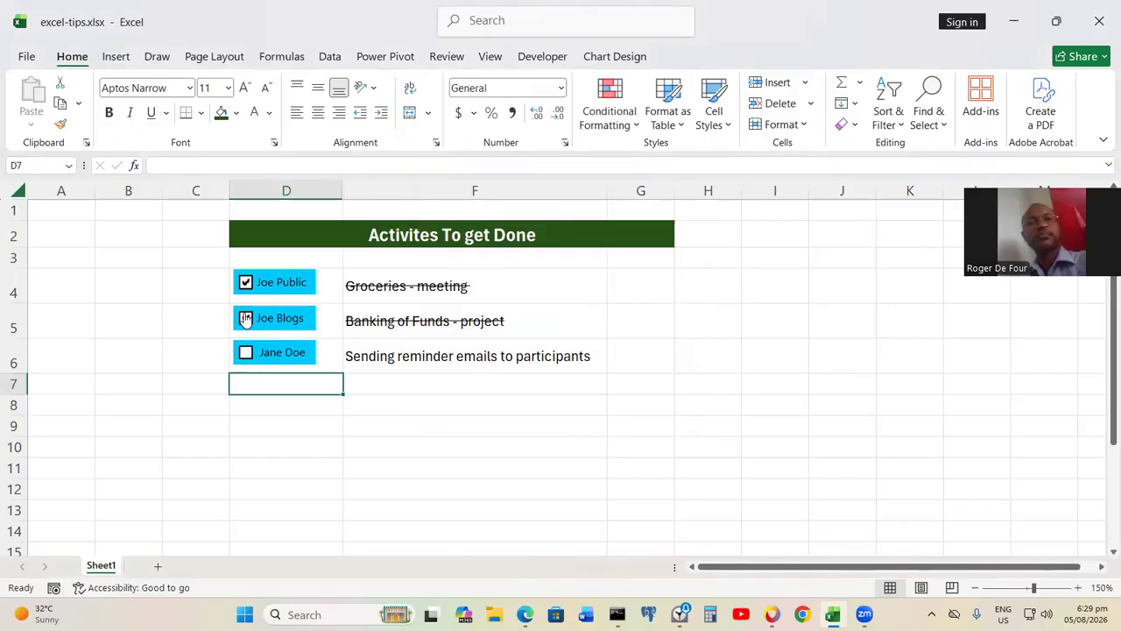
{"action": "left_click", "coordinate": [246, 285]}
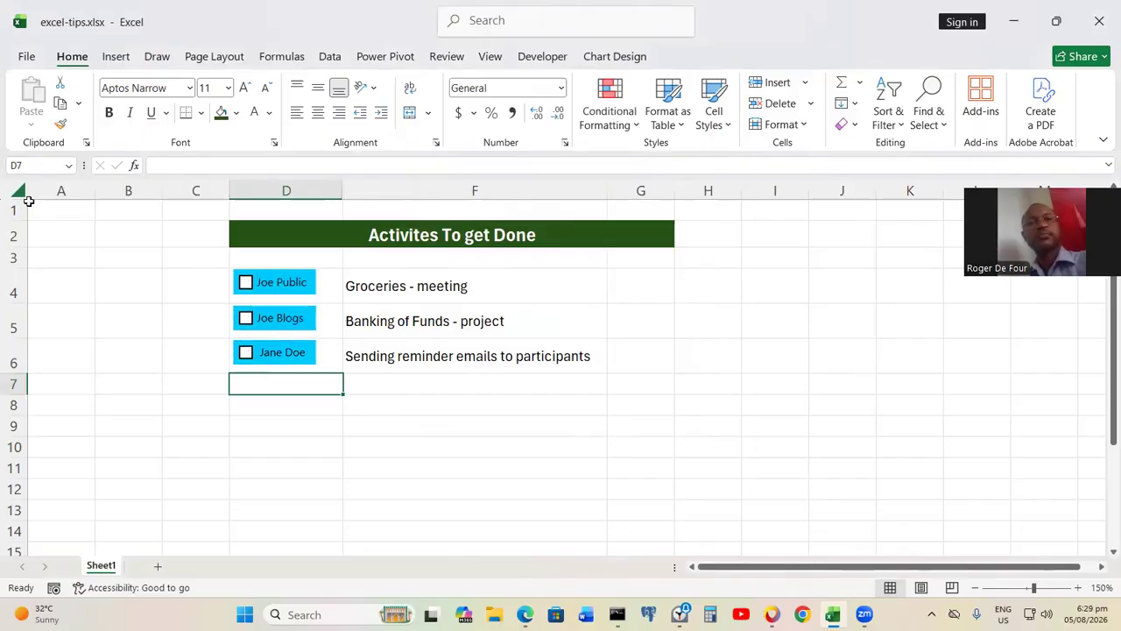
Fill the sheet background from A1 down to row 224 with the standard dark blue
{"action": "left_click", "coordinate": [19, 192]}
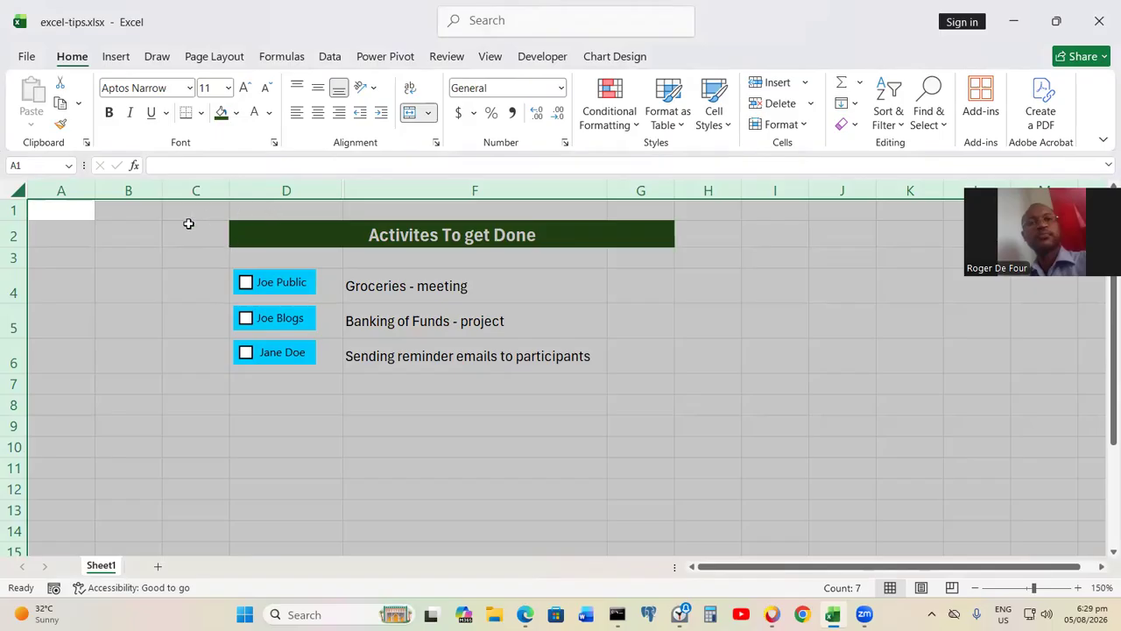
{"action": "left_click_drag", "start_coordinate": [61, 207], "coordinate": [734, 567]}
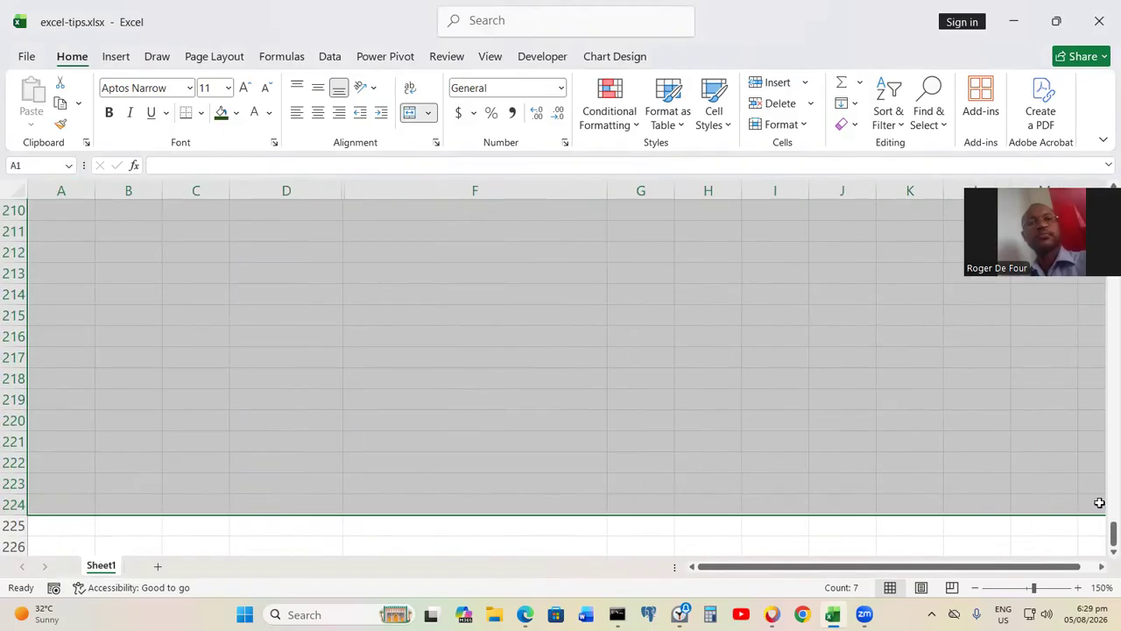
{"action": "left_click_drag", "start_coordinate": [1113, 533], "coordinate": [1088, 326]}
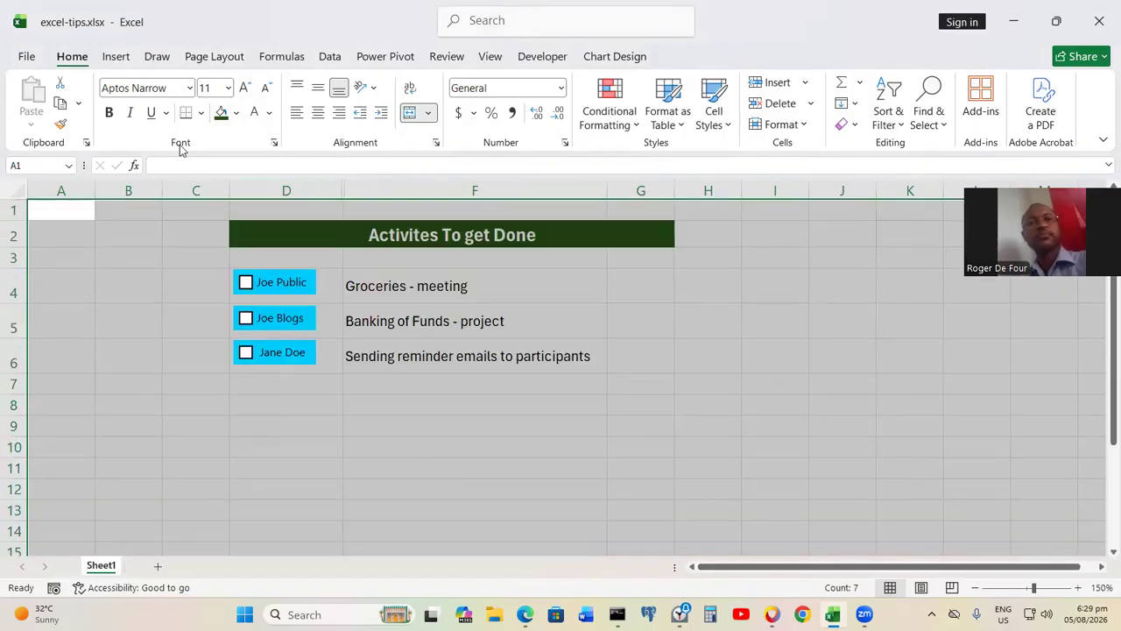
{"action": "left_click", "coordinate": [236, 112]}
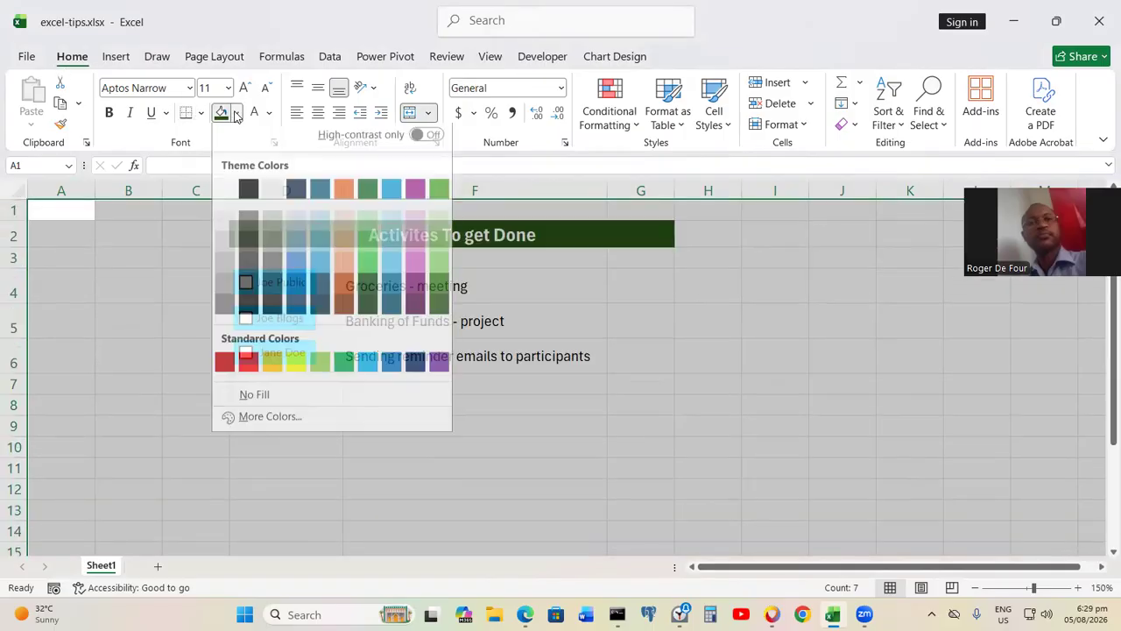
{"action": "left_click", "coordinate": [410, 367]}
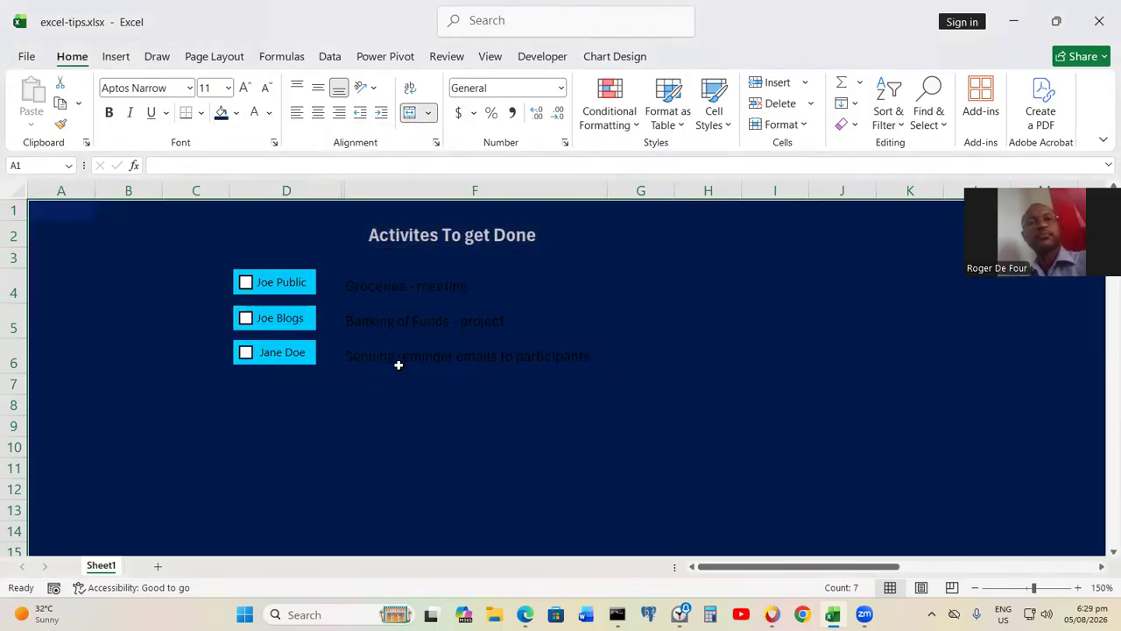
Set the font colour of the three activity descriptions in F4:F6 to white
{"action": "left_click_drag", "start_coordinate": [382, 281], "coordinate": [388, 353]}
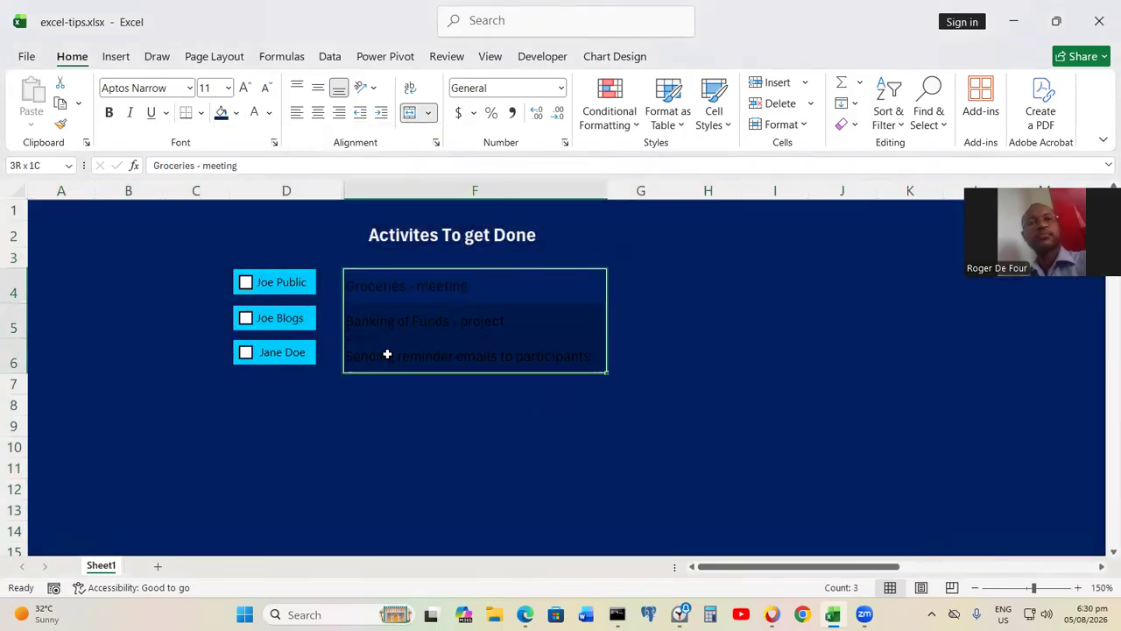
{"action": "left_click", "coordinate": [236, 113]}
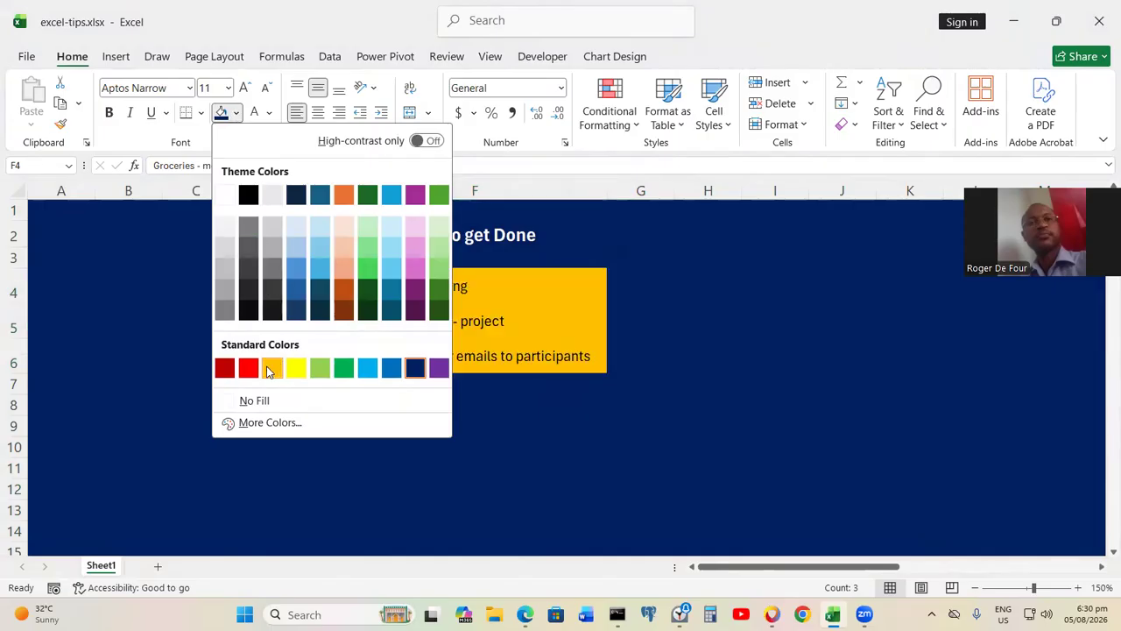
{"action": "left_click", "coordinate": [154, 260]}
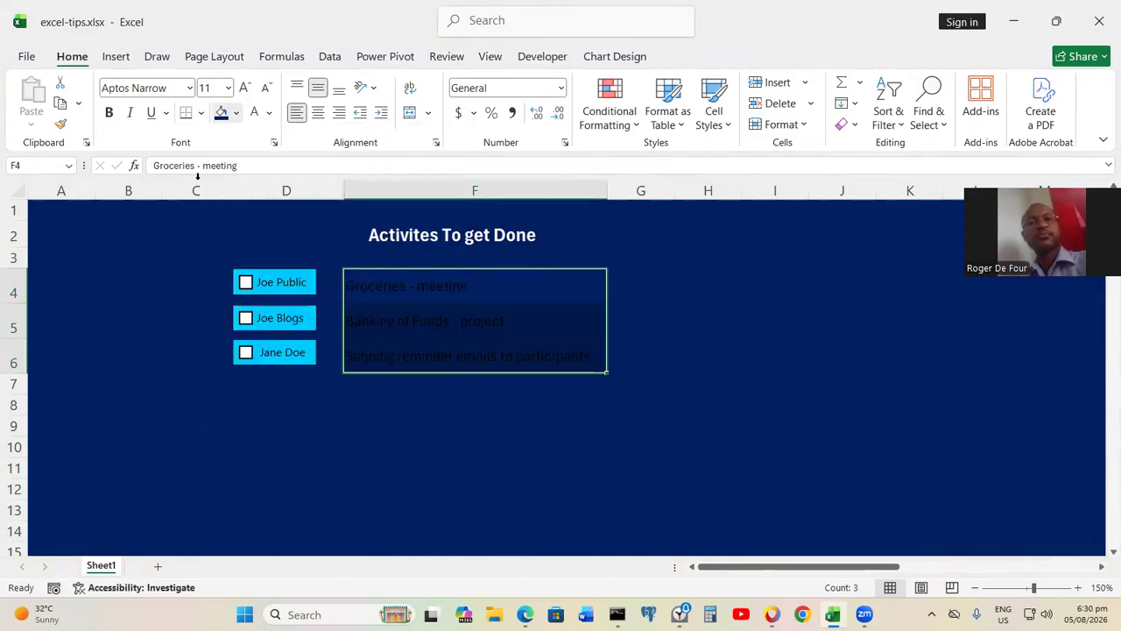
{"action": "left_click", "coordinate": [270, 113]}
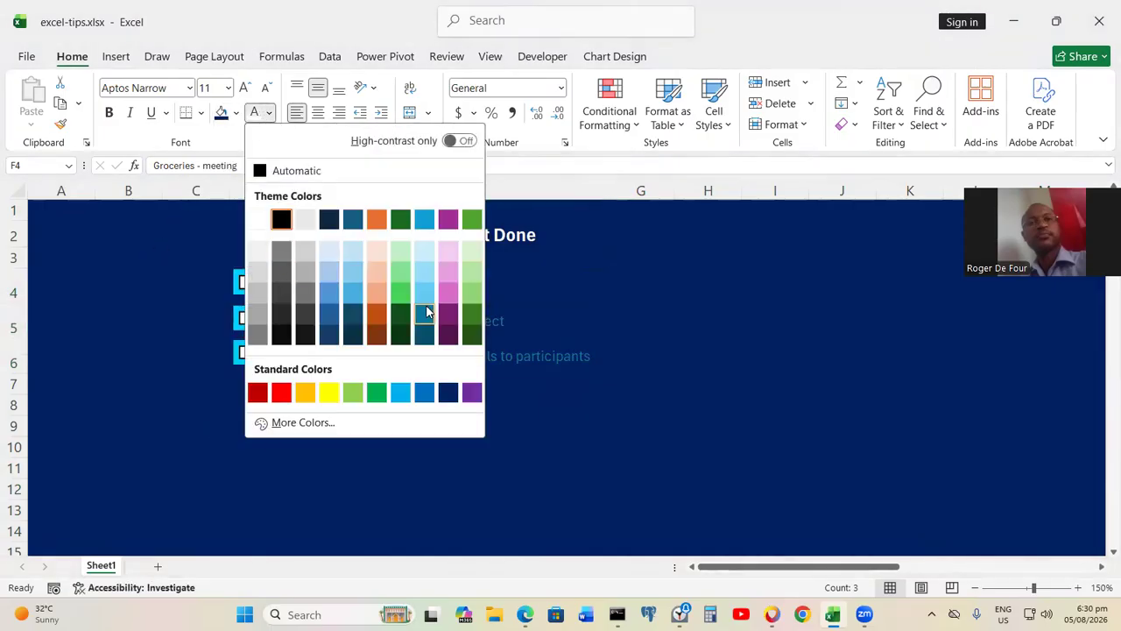
{"action": "left_click", "coordinate": [259, 223]}
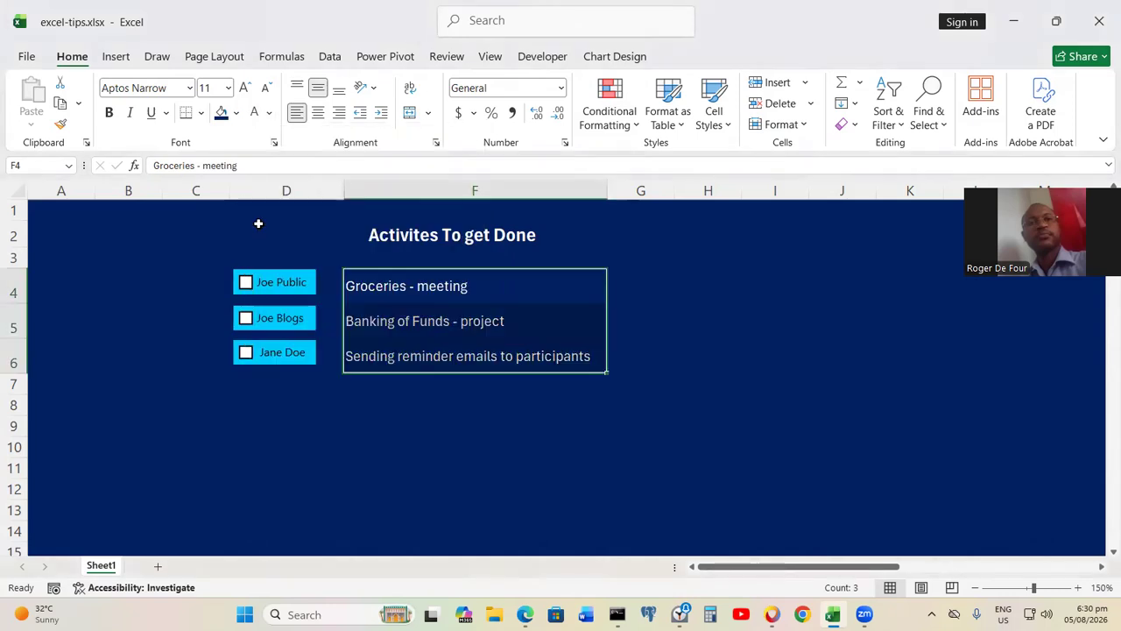
{"action": "left_click", "coordinate": [128, 224]}
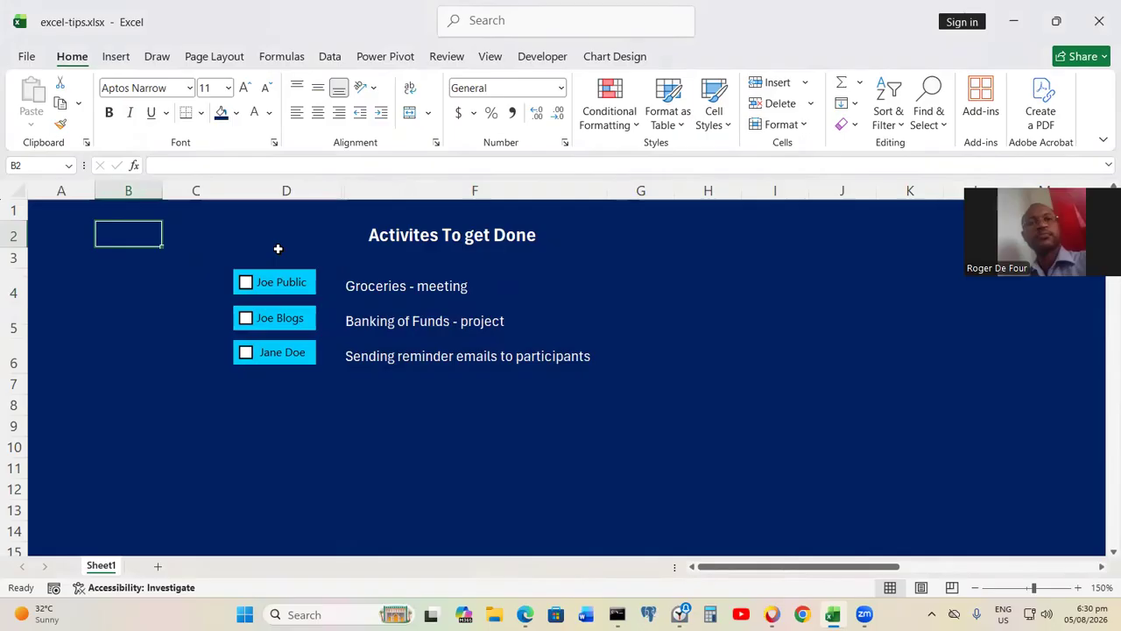
Test the strikethrough by toggling the three check boxes, leaving only "Banking of Funds - project" ticked
{"action": "left_click", "coordinate": [246, 284]}
{"action": "left_click", "coordinate": [245, 284]}
{"action": "left_click", "coordinate": [245, 319]}
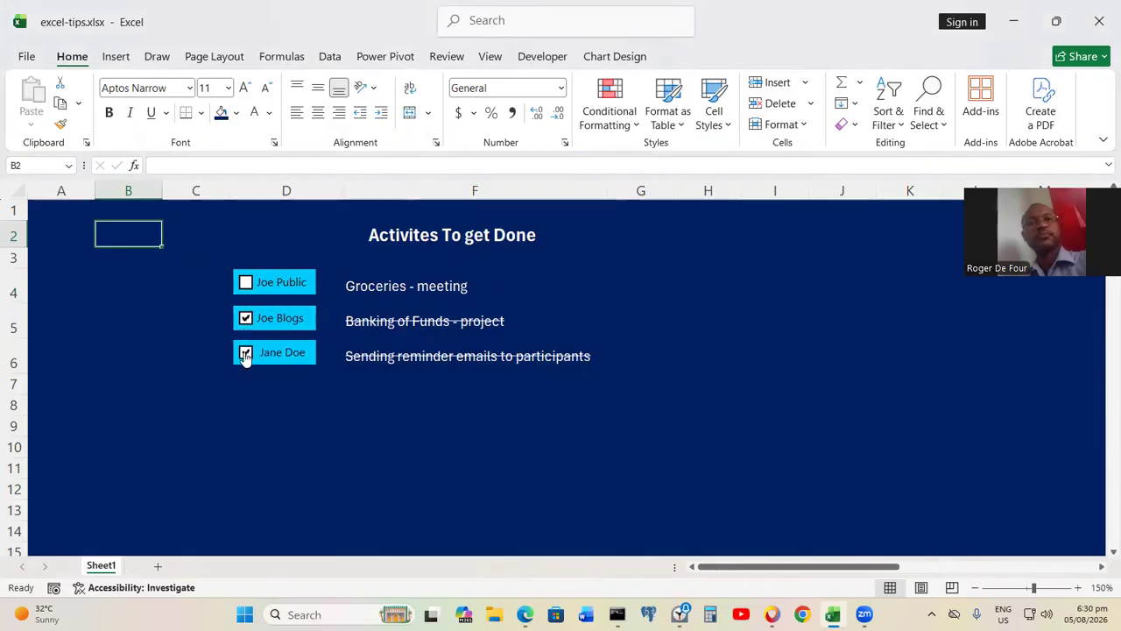
{"action": "left_click", "coordinate": [245, 354]}
{"action": "left_click", "coordinate": [244, 330]}
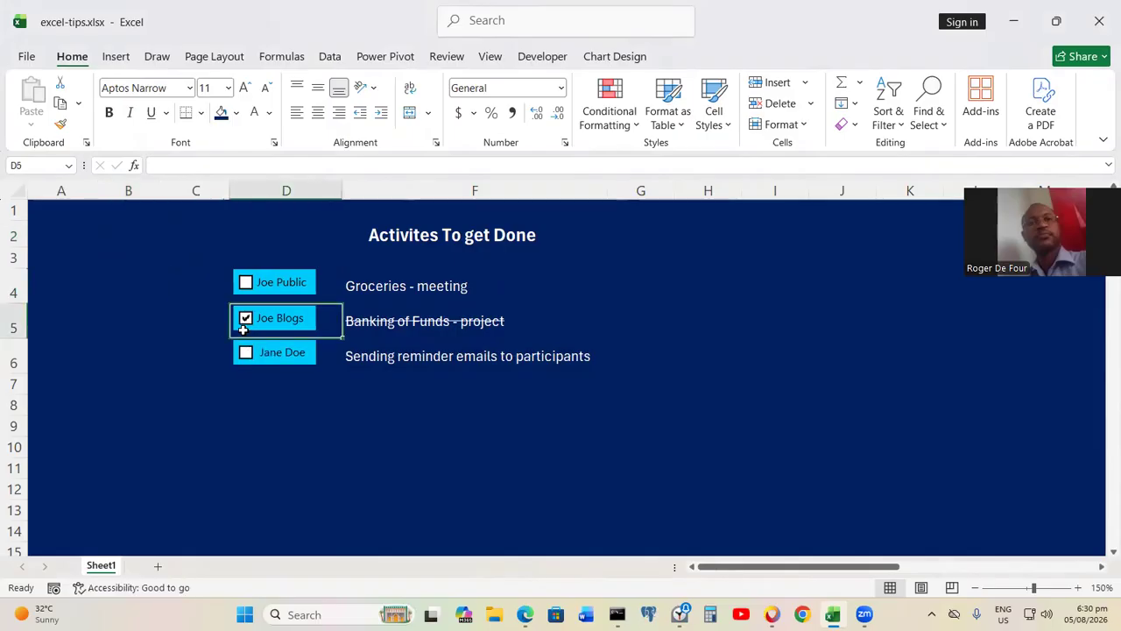
Try dark green on the merged title cell D2, and settle on a near-black fill
{"action": "left_click", "coordinate": [426, 241]}
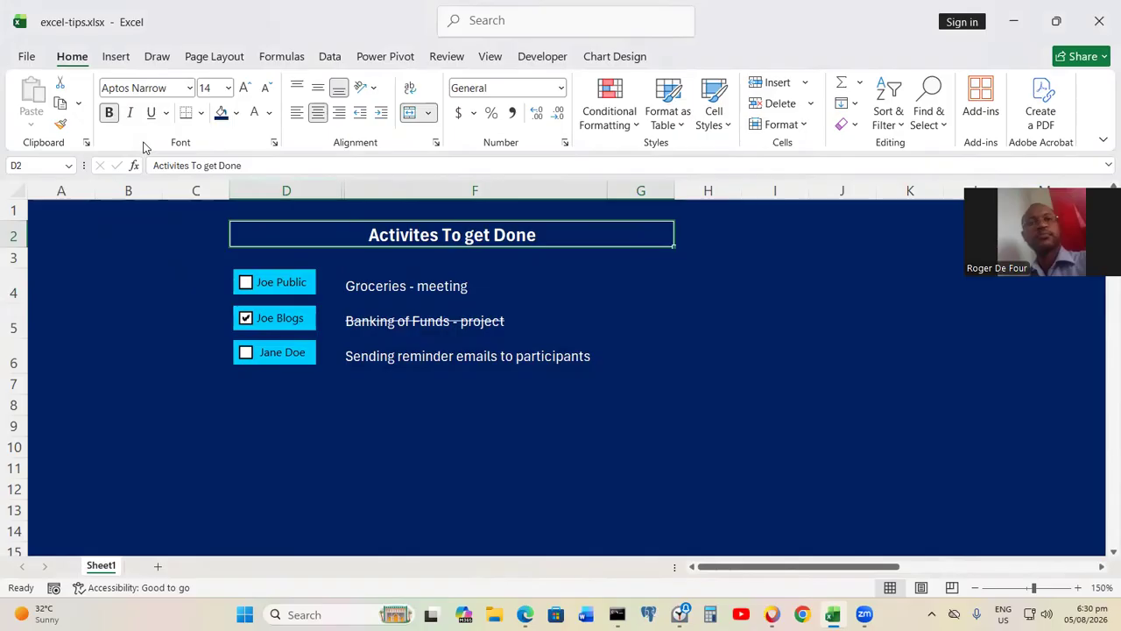
{"action": "left_click", "coordinate": [238, 117]}
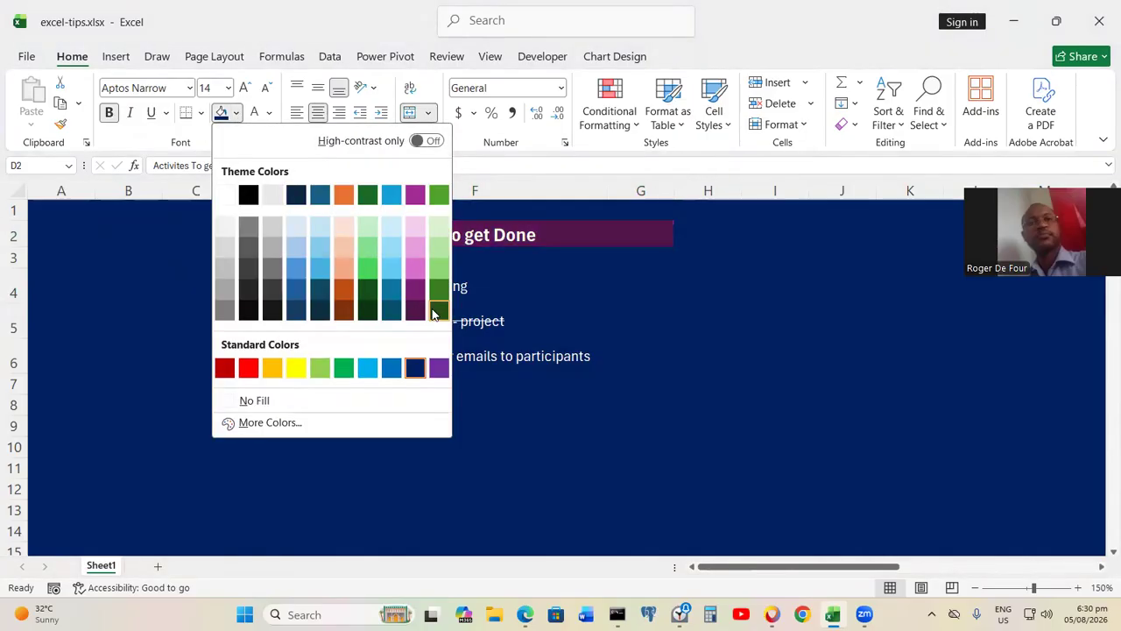
{"action": "left_click", "coordinate": [438, 313]}
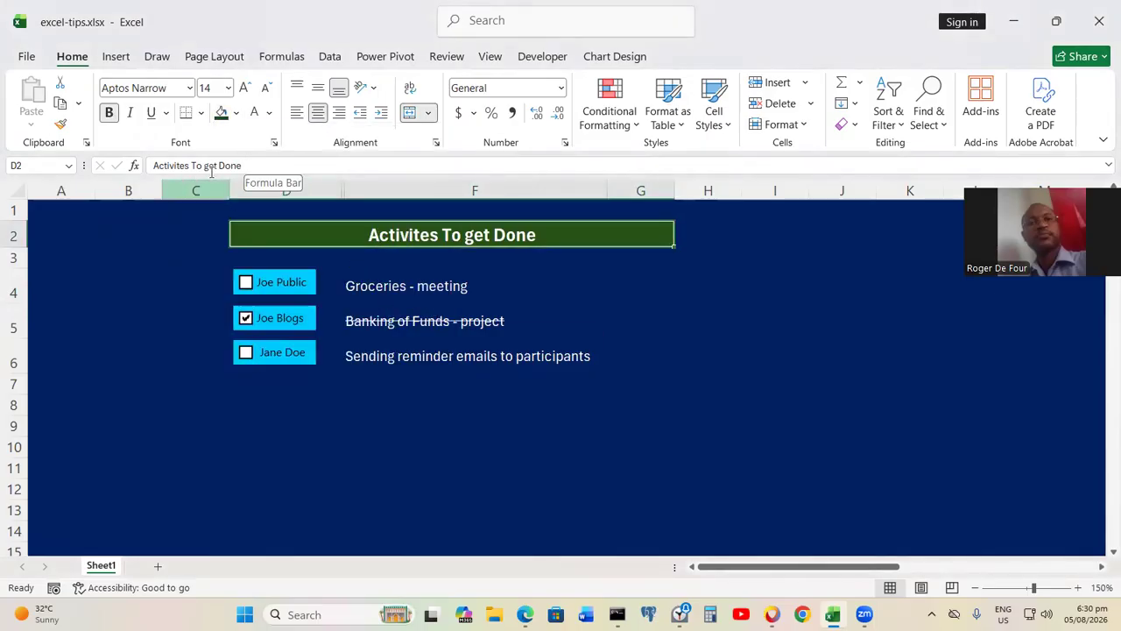
{"action": "left_click", "coordinate": [236, 112]}
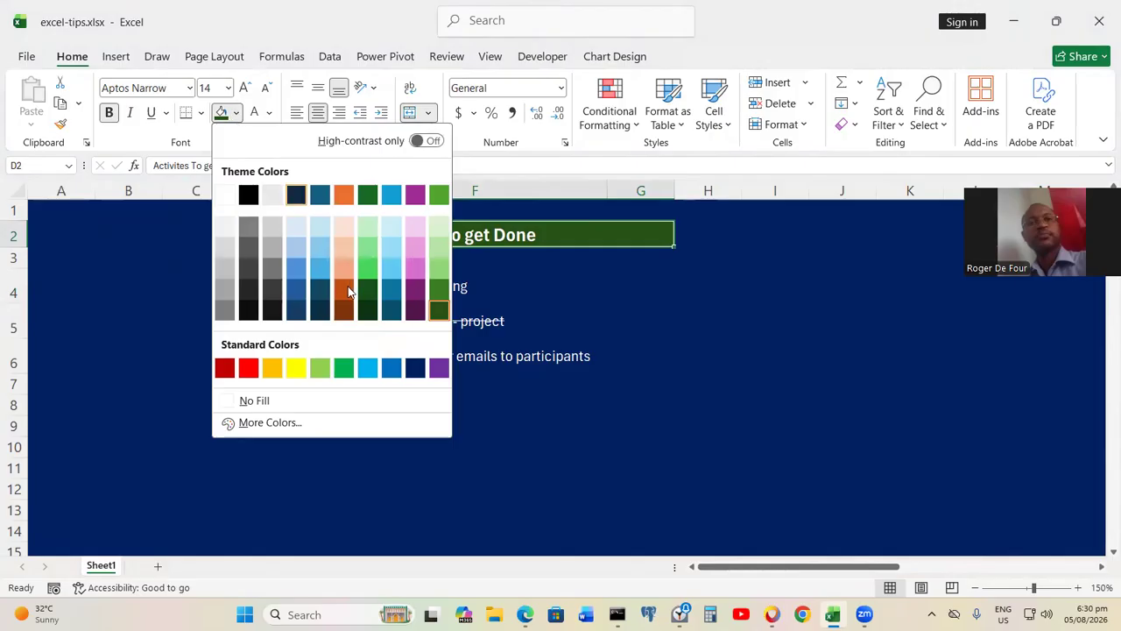
{"action": "left_click", "coordinate": [249, 312]}
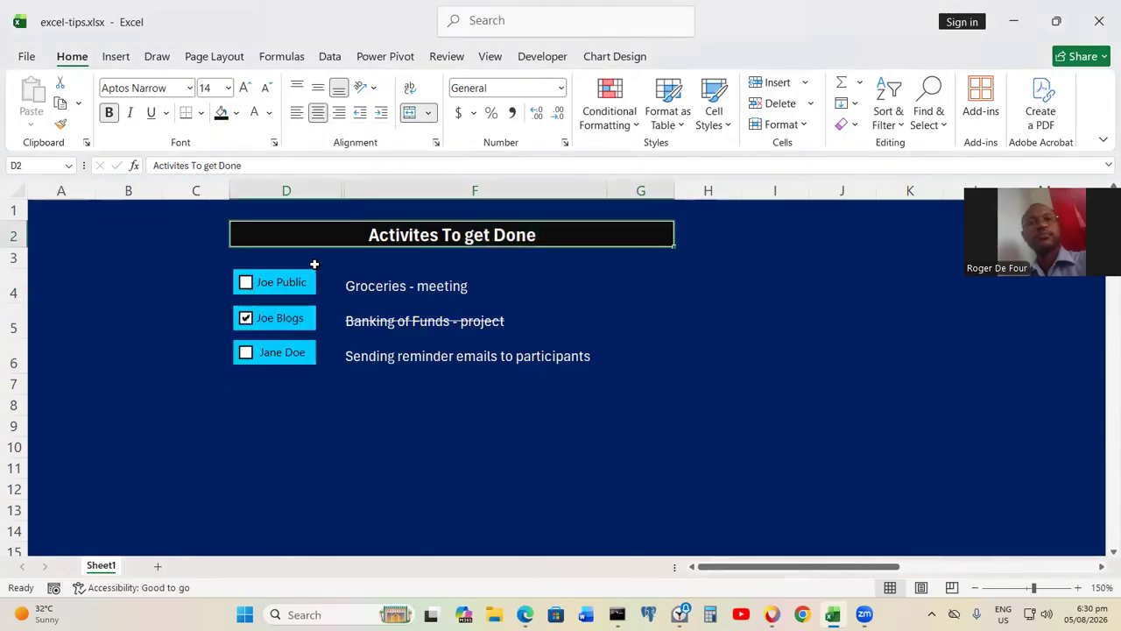
Set the font colour of the title "Activites To get Done" to the standard gold-orange
{"action": "left_click", "coordinate": [375, 285]}
{"action": "left_click", "coordinate": [388, 232]}
{"action": "left_click", "coordinate": [269, 112]}
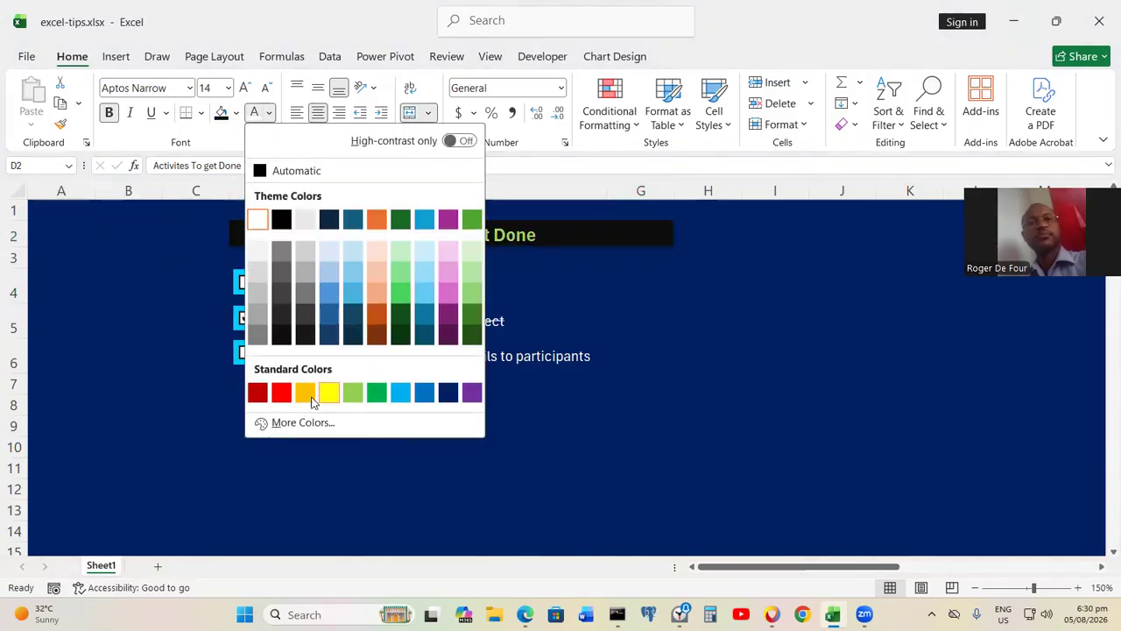
{"action": "left_click", "coordinate": [305, 393]}
{"action": "left_click", "coordinate": [415, 414]}
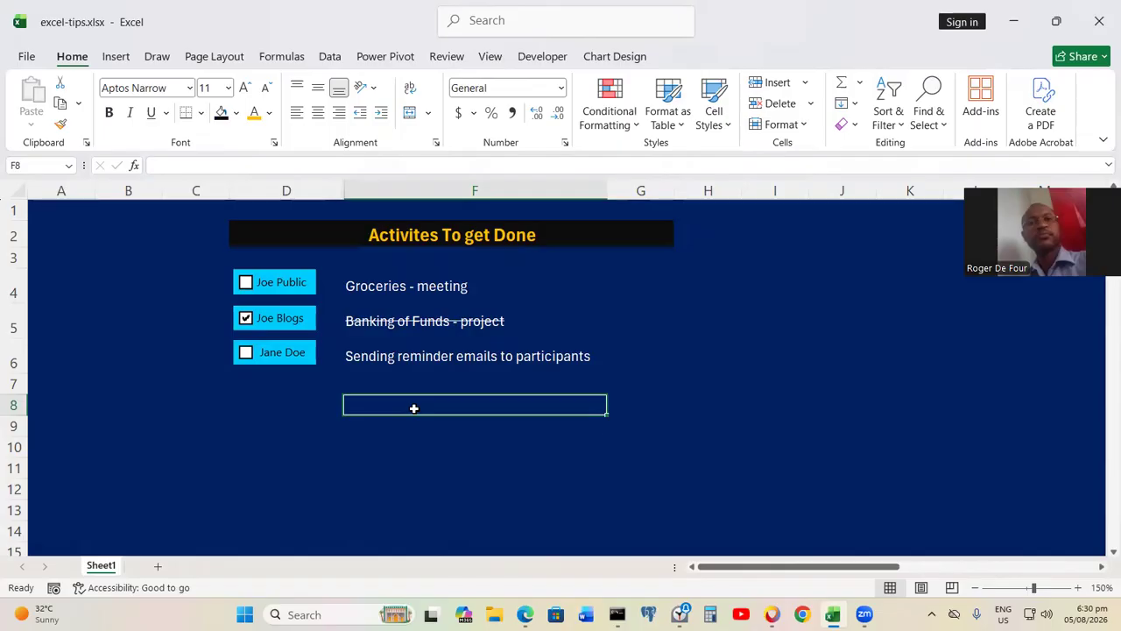
Collapse the ribbon to give the finished checklist more room, and move the cell selection away from the list to C16
{"action": "double_click", "coordinate": [74, 59]}
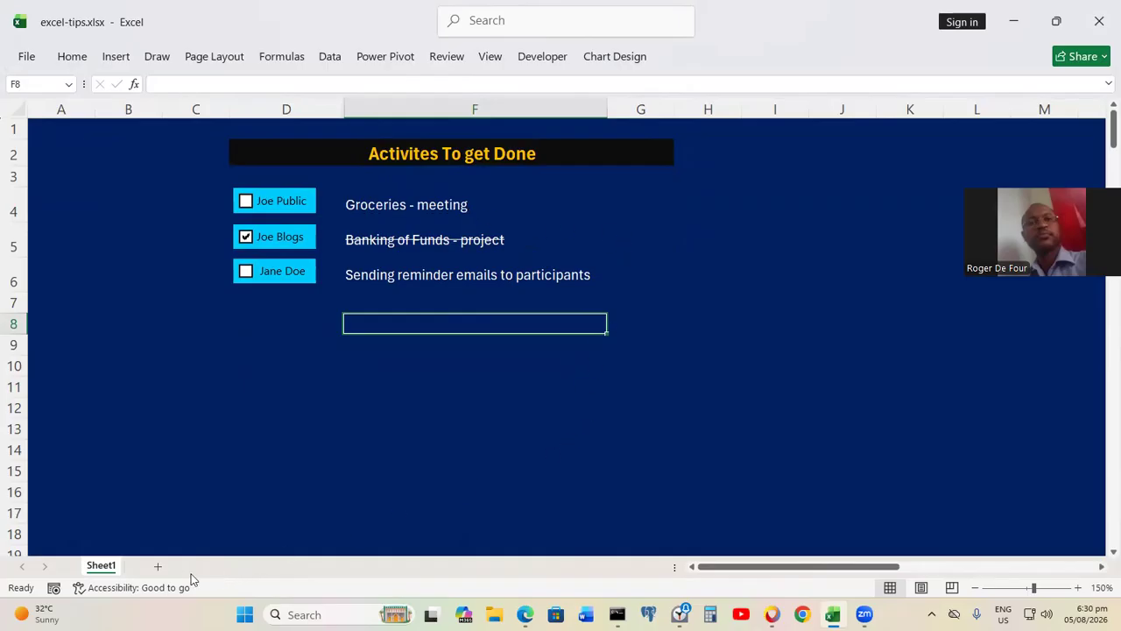
{"action": "left_click", "coordinate": [218, 492]}
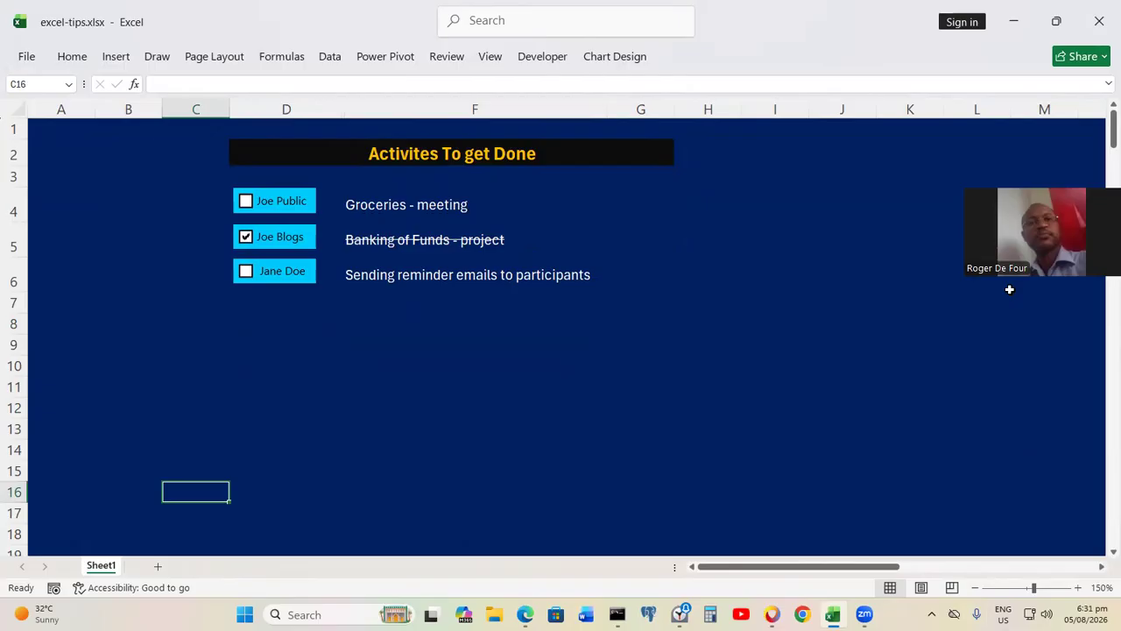
{"action": "left_click", "coordinate": [772, 530]}
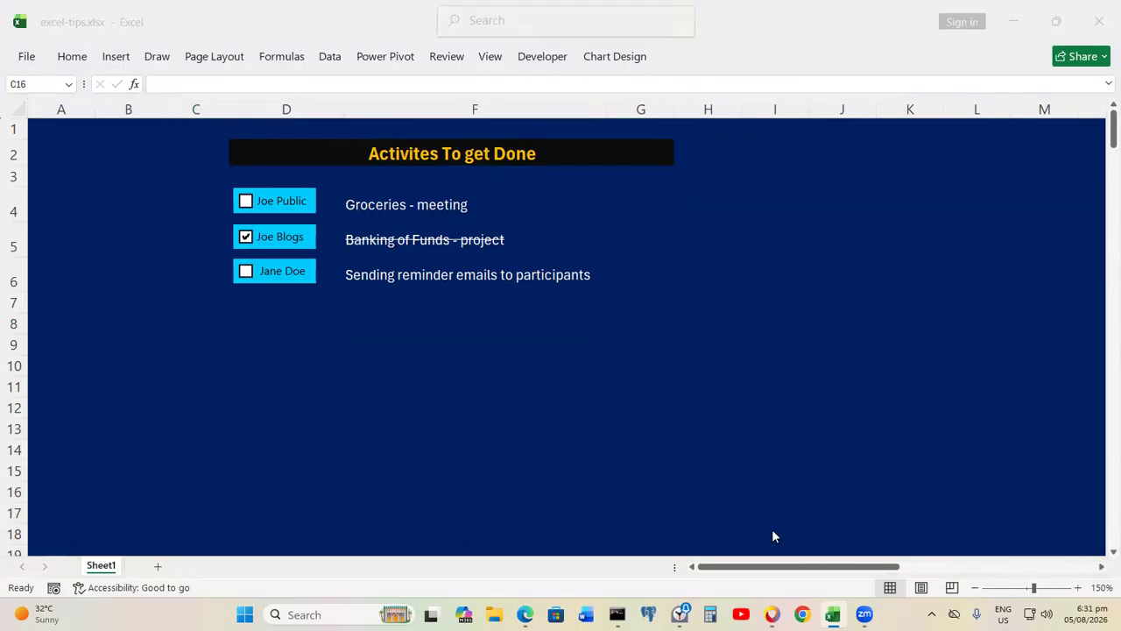